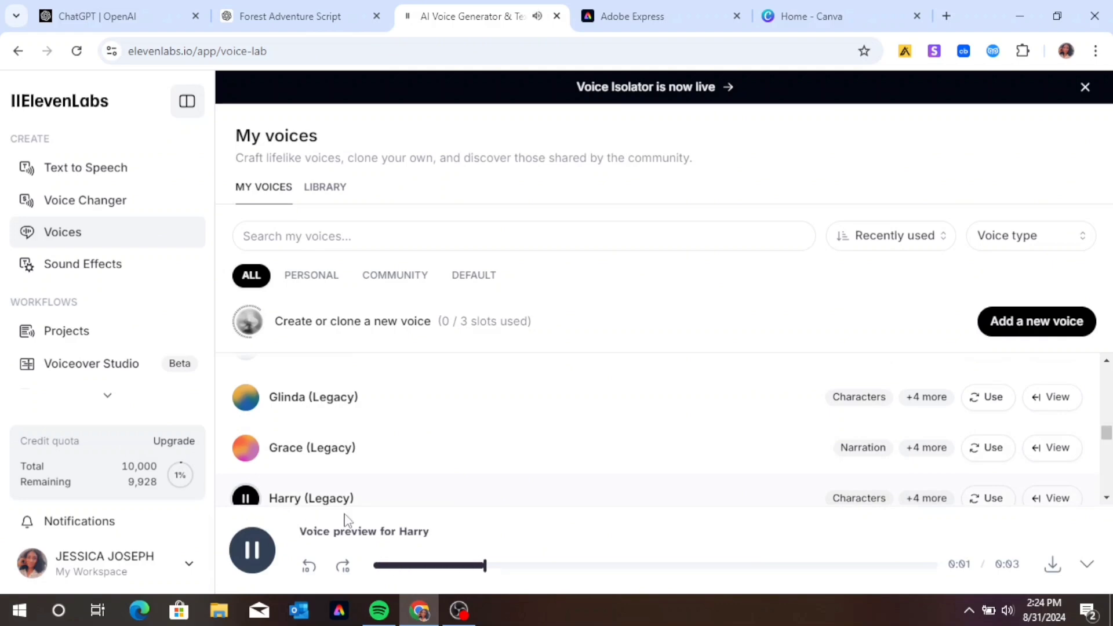
Step: Choose the Harry (Legacy) voice for the butterfly-following line, generate its speech and download the audio
{"action": "left_click", "coordinate": [991, 500]}
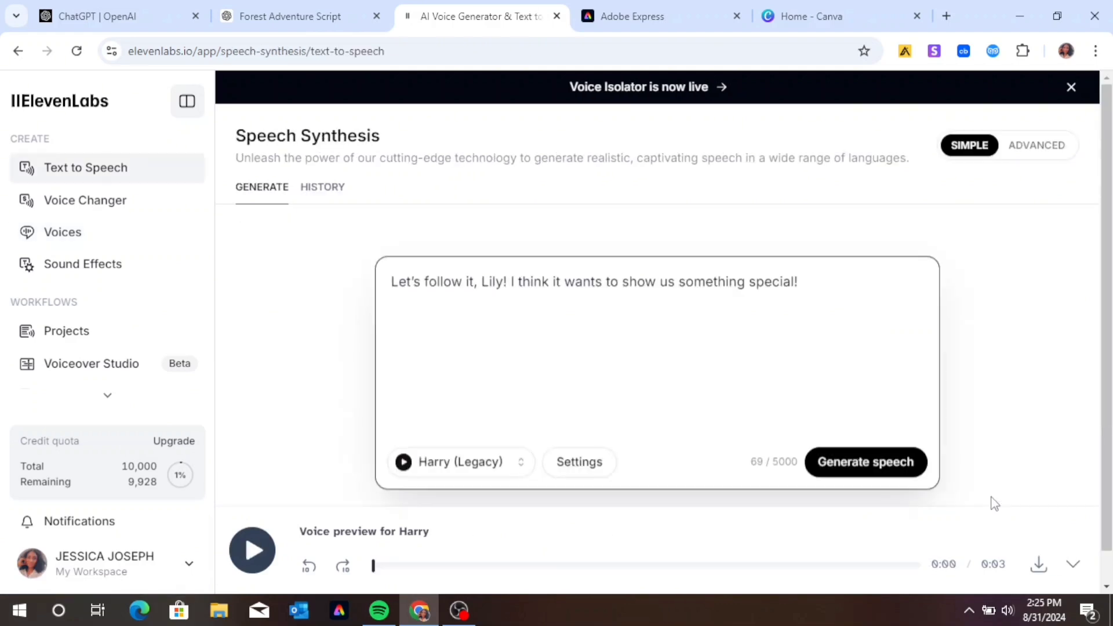
{"action": "left_click", "coordinate": [891, 464]}
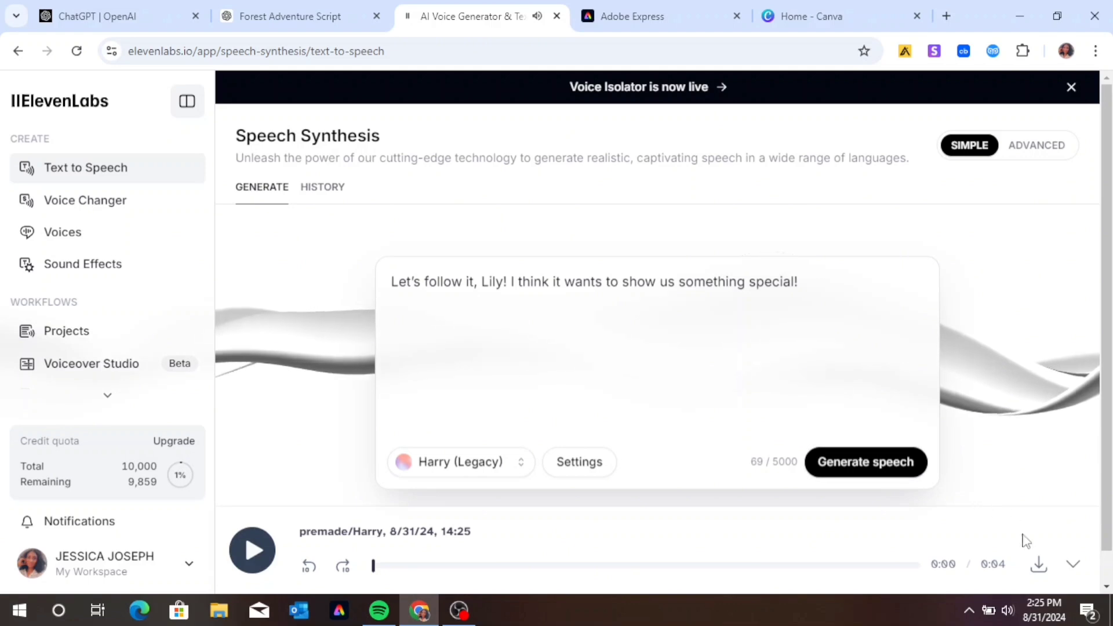
{"action": "left_click", "coordinate": [1038, 565]}
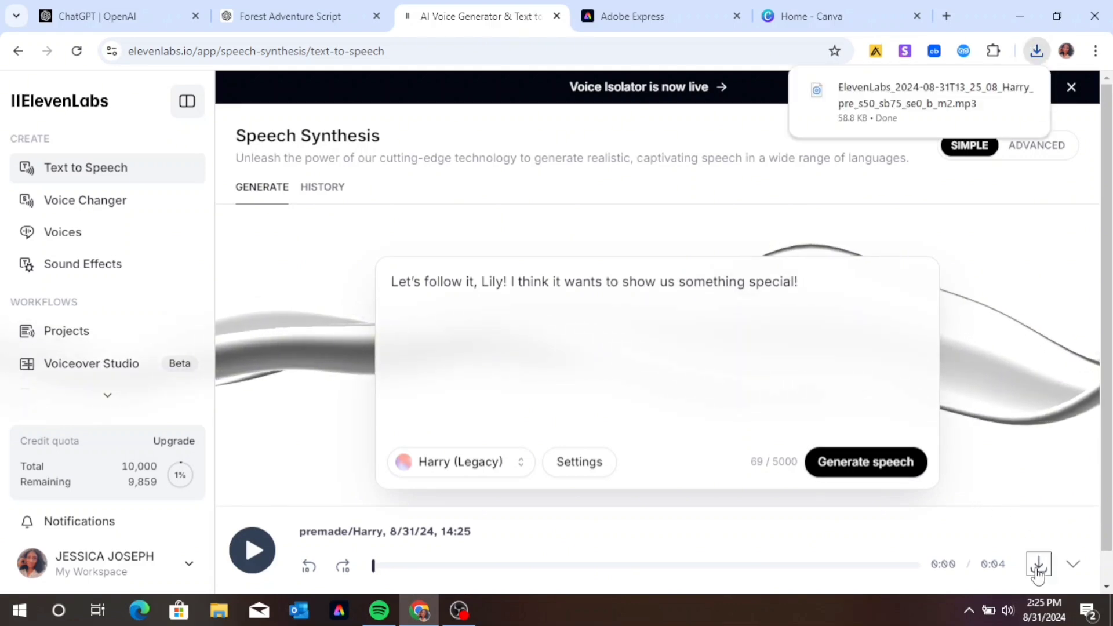
Step: Clear the line "Let's follow it, Lily! I think it wants to show us something special!" from the speech text
{"action": "left_click", "coordinate": [800, 281]}
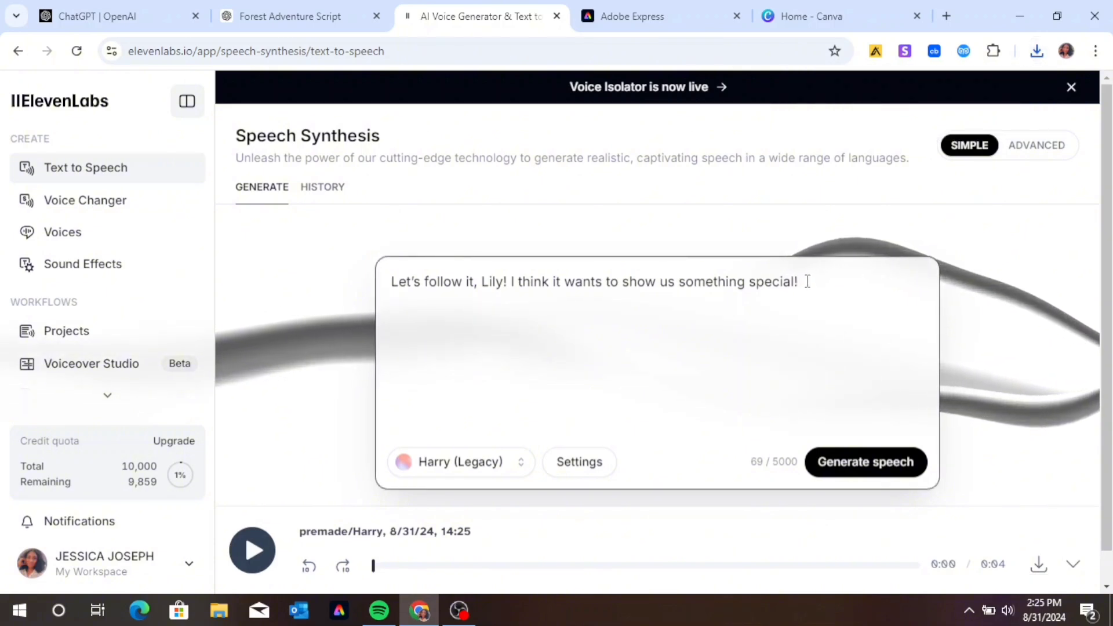
{"action": "left_click_drag", "start_coordinate": [805, 281], "coordinate": [505, 291]}
{"action": "key", "text": "BackSpace"}
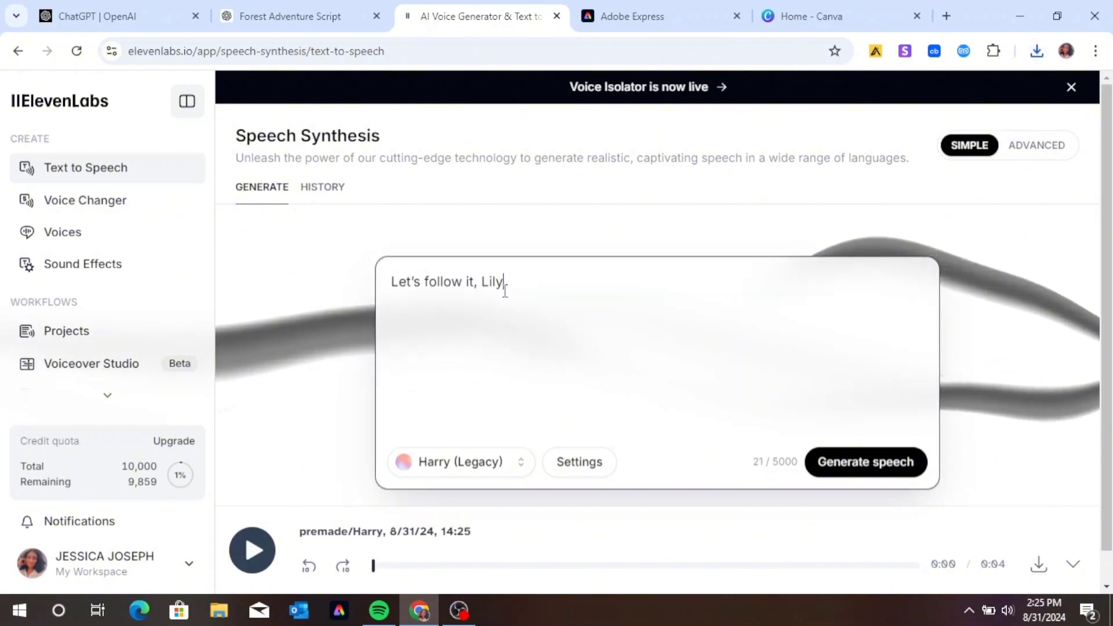
{"action": "key", "text": "BackSpace"}
{"action": "key", "text": "BackSpace"}
{"action": "key", "text": "BackSpace"}
{"action": "key", "text": "BackSpace"}
{"action": "key", "text": "BackSpace"}
{"action": "key", "text": "BackSpace"}
{"action": "key", "text": "BackSpace"}
{"action": "key", "text": "BackSpace"}
{"action": "key", "text": "BackSpace"}
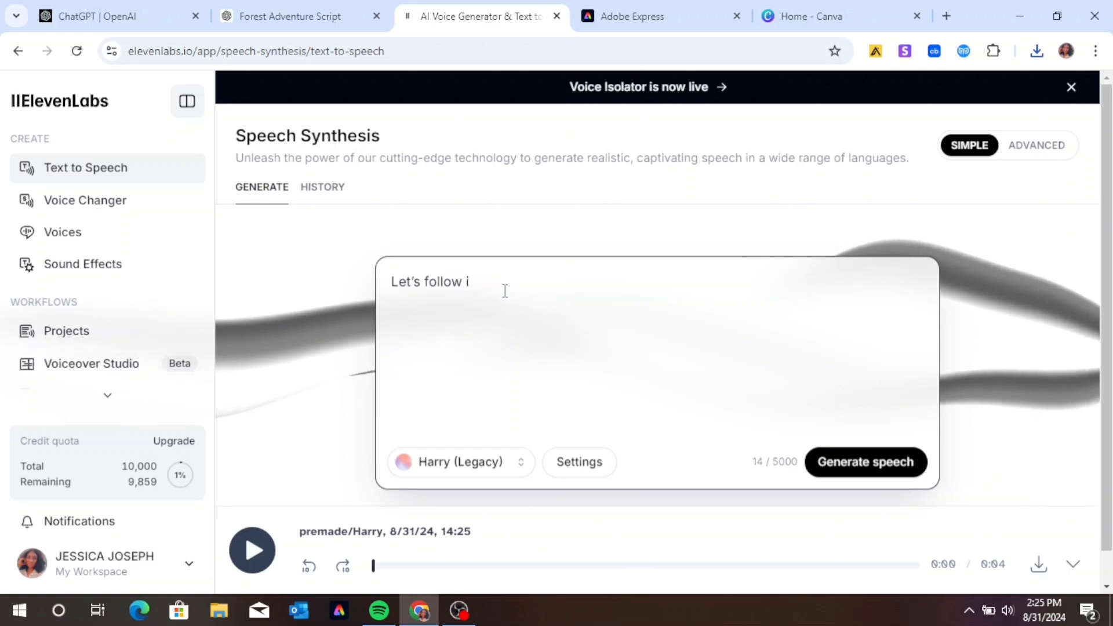
{"action": "key", "text": "BackSpace"}
{"action": "key", "text": "BackSpace"}
{"action": "key", "text": "BackSpace"}
{"action": "key", "text": "BackSpace"}
{"action": "key", "text": "BackSpace"}
{"action": "key", "text": "BackSpace"}
{"action": "key", "text": "BackSpace"}
{"action": "key", "text": "BackSpace"}
{"action": "key", "text": "BackSpace"}
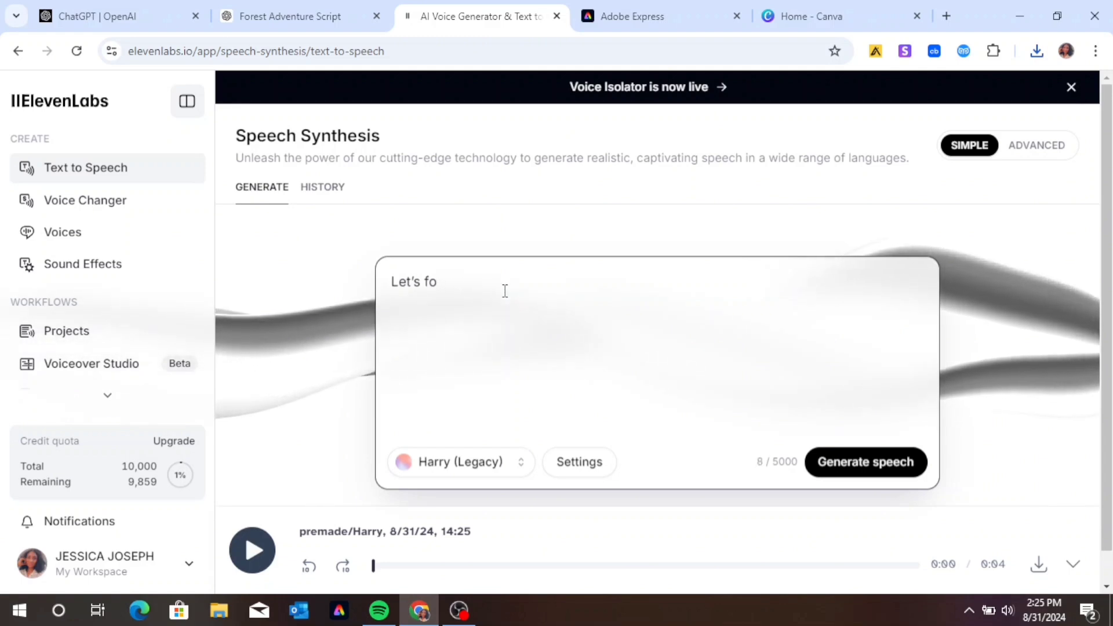
{"action": "key", "text": "BackSpace"}
{"action": "key", "text": "BackSpace"}
{"action": "key", "text": "BackSpace"}
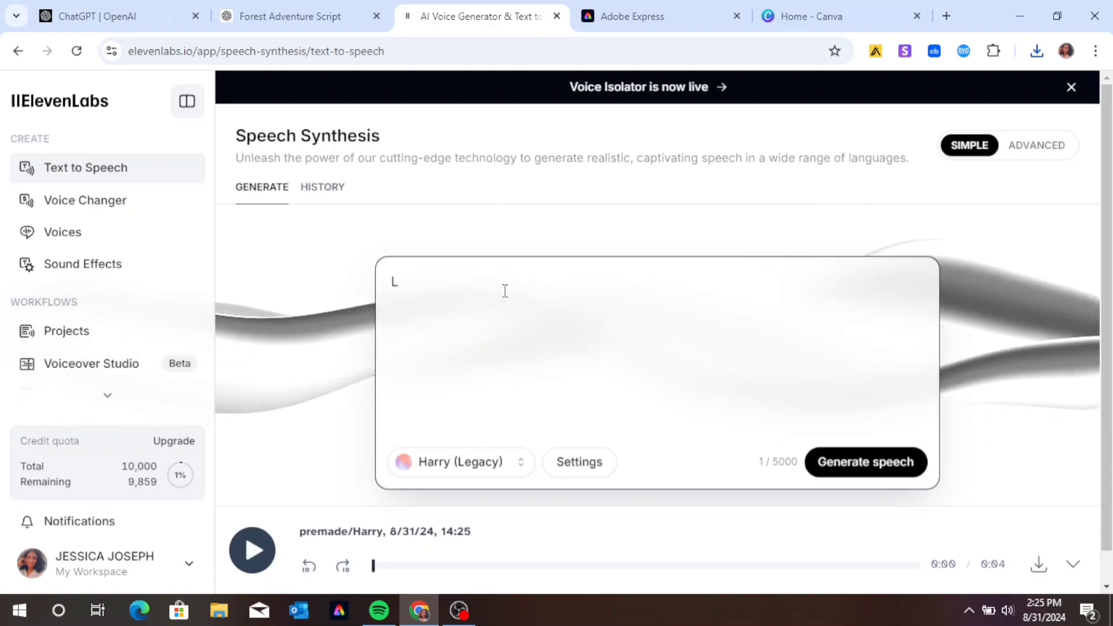
Step: Copy Micky's whispering line, starting "This must be the Magic Flower", from the ChatGPT script into the ElevenLabs speech text
{"action": "left_click", "coordinate": [317, 19]}
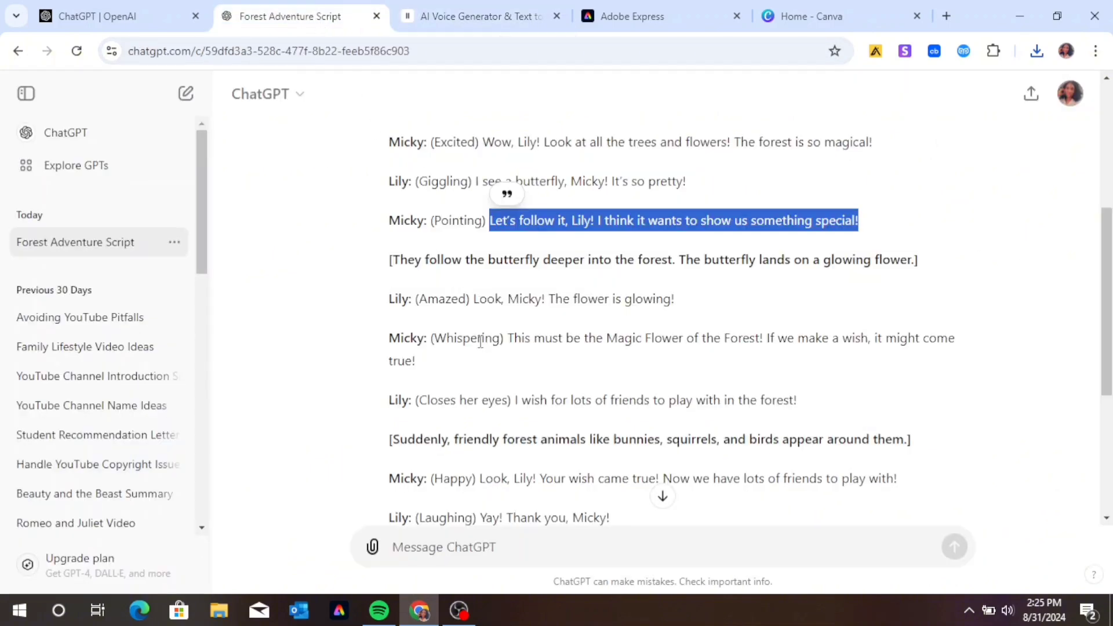
{"action": "left_click_drag", "start_coordinate": [508, 337], "coordinate": [608, 374]}
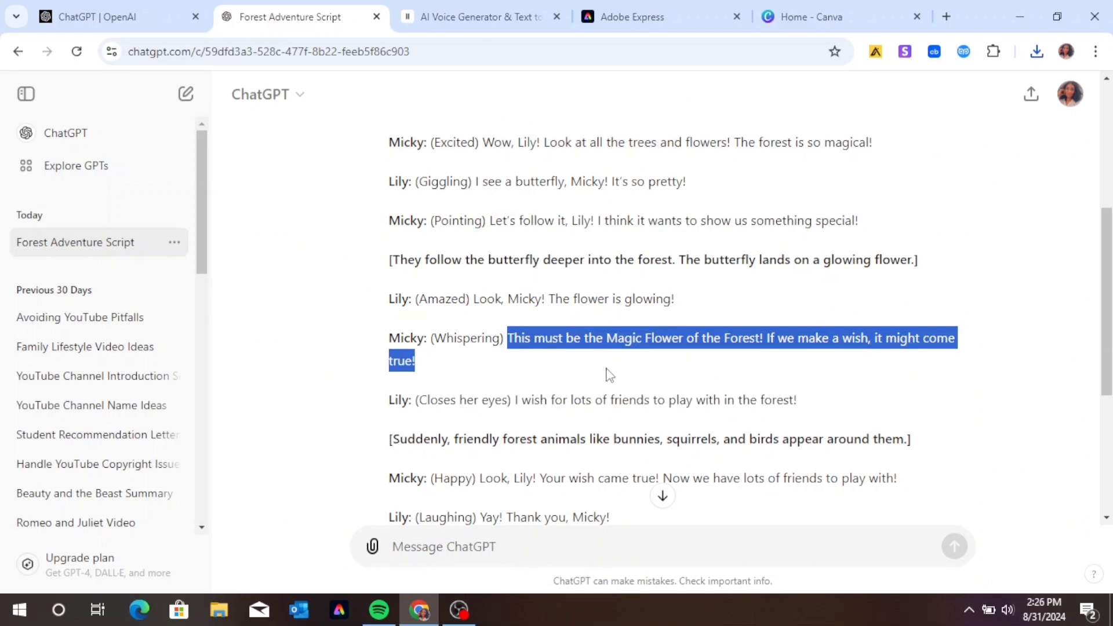
{"action": "right_click", "coordinate": [611, 374]}
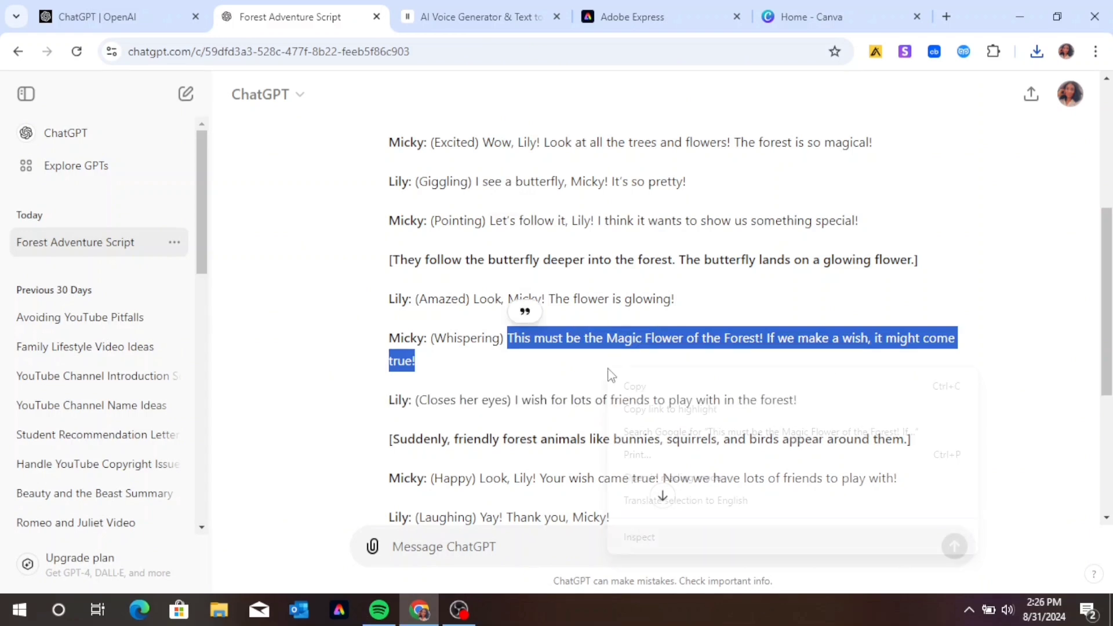
{"action": "left_click", "coordinate": [630, 387]}
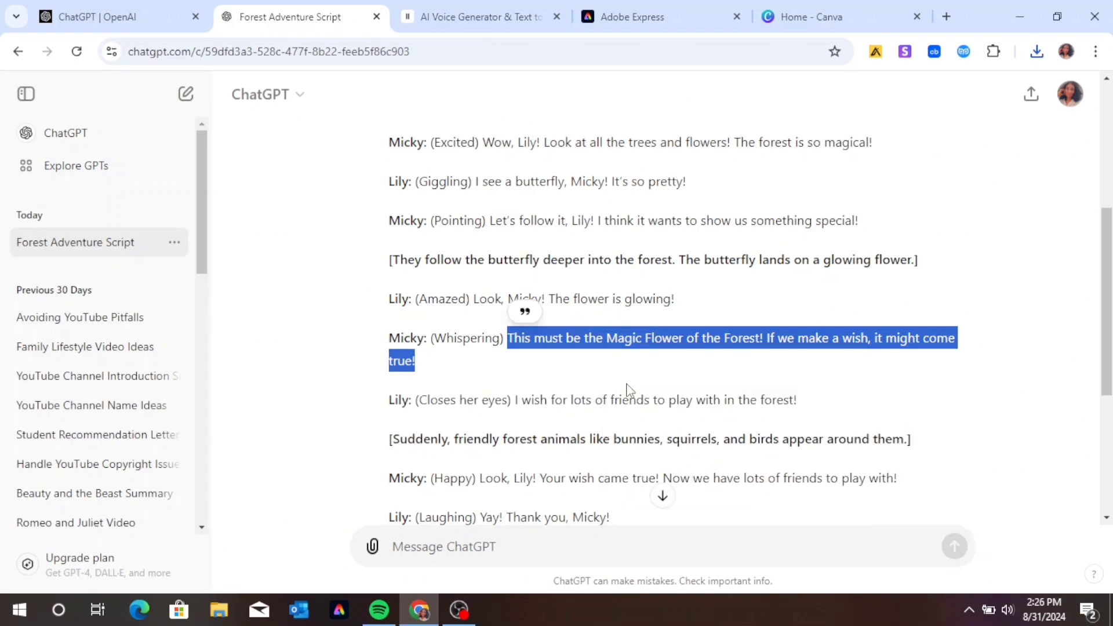
{"action": "left_click", "coordinate": [468, 14]}
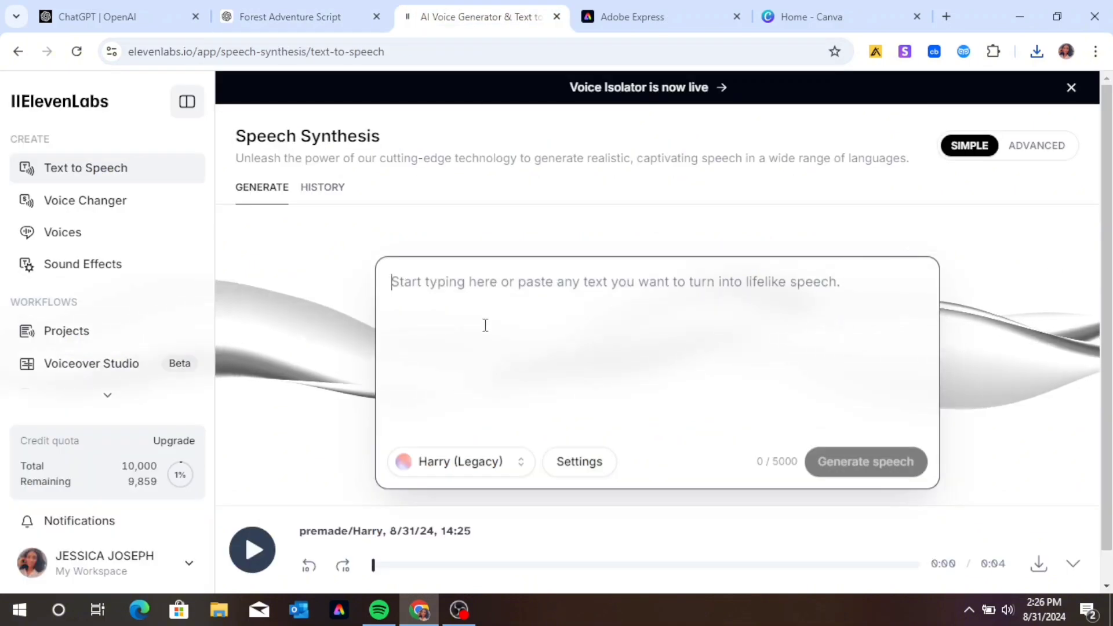
{"action": "right_click", "coordinate": [484, 325]}
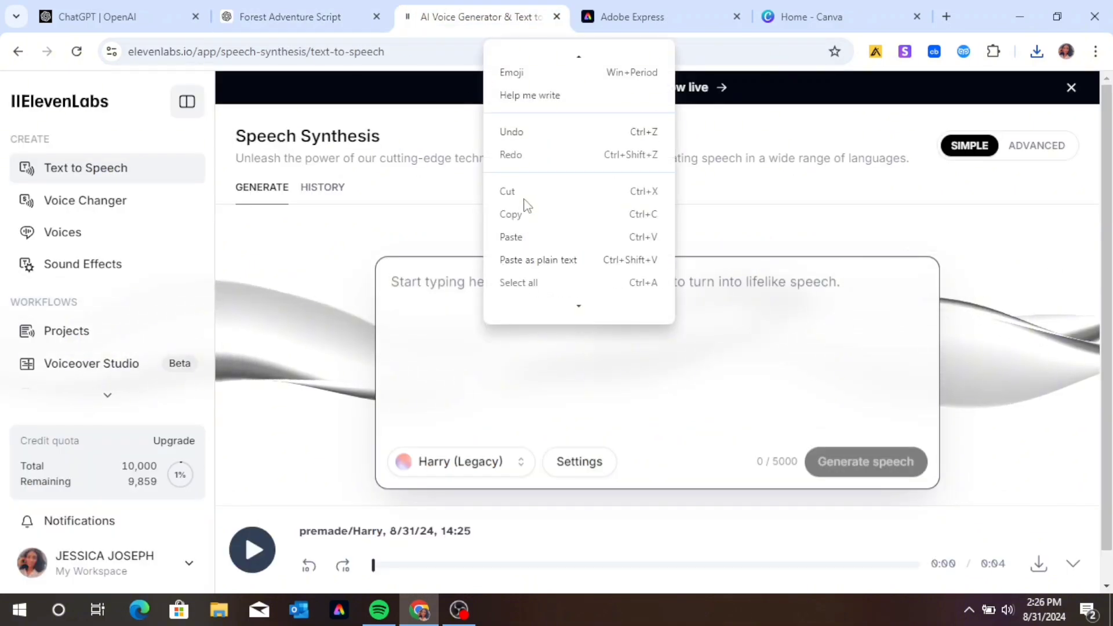
{"action": "left_click", "coordinate": [522, 237]}
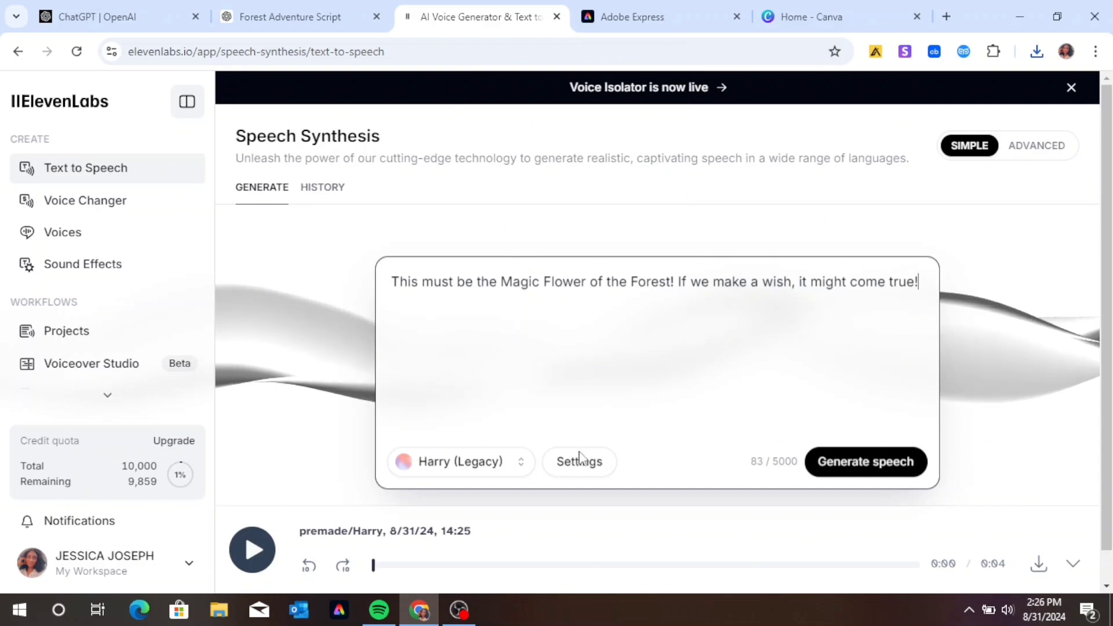
Step: Generate the Magic Flower line as speech with the Harry (Legacy) voice and download the audio
{"action": "left_click", "coordinate": [837, 464]}
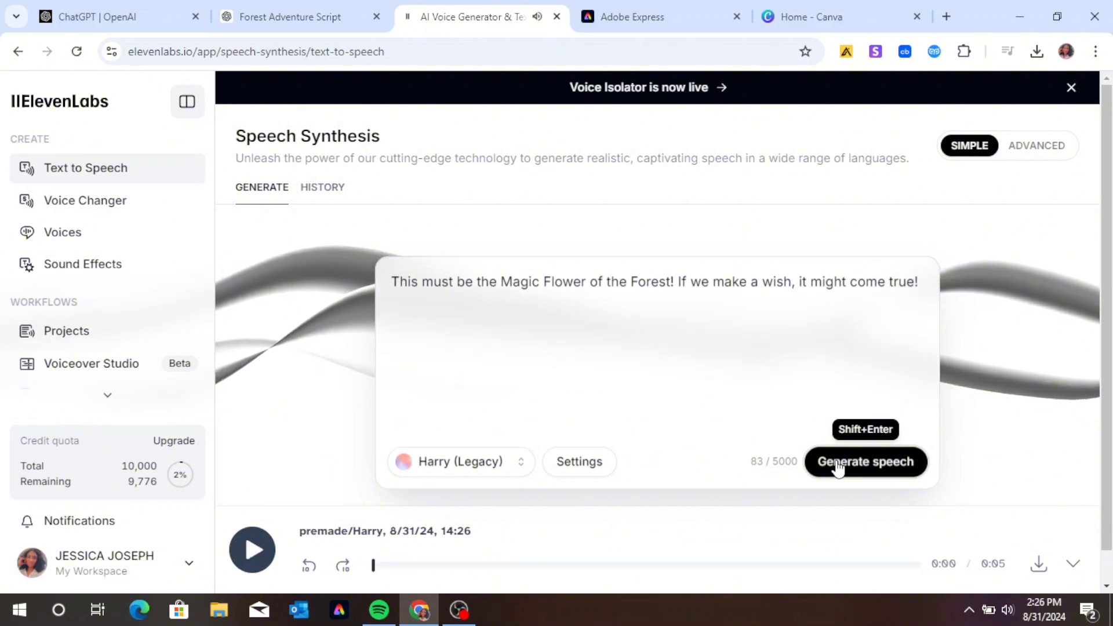
{"action": "left_click", "coordinate": [1039, 565]}
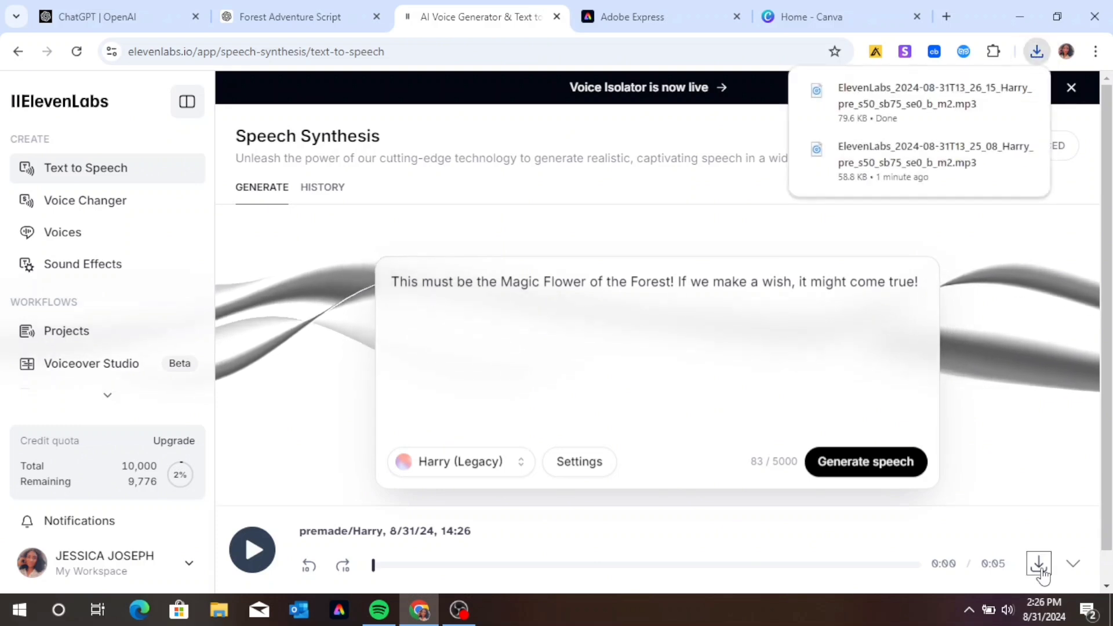
Step: Remove the whole Magic Flower line from the speech text
{"action": "left_click", "coordinate": [920, 281]}
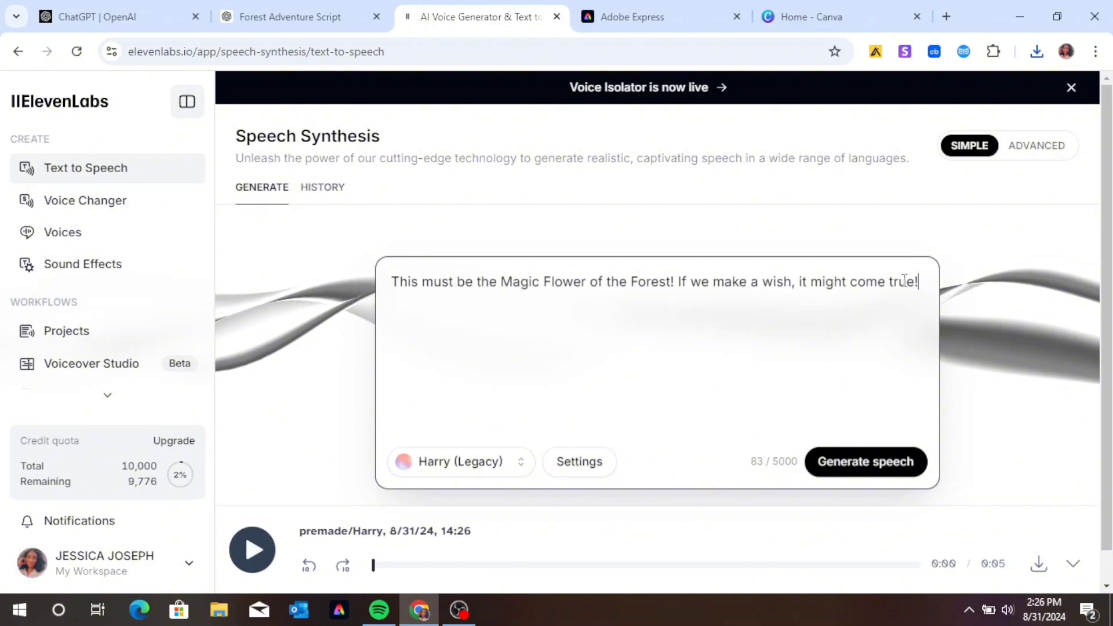
{"action": "left_click_drag", "start_coordinate": [889, 280], "coordinate": [462, 344]}
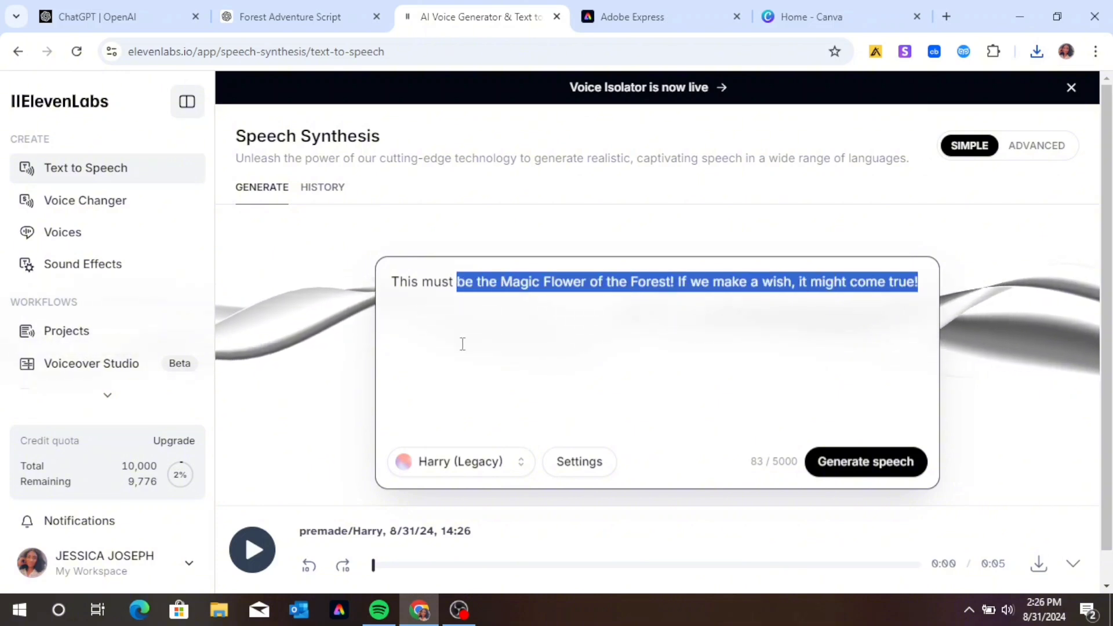
{"action": "key", "text": "BackSpace"}
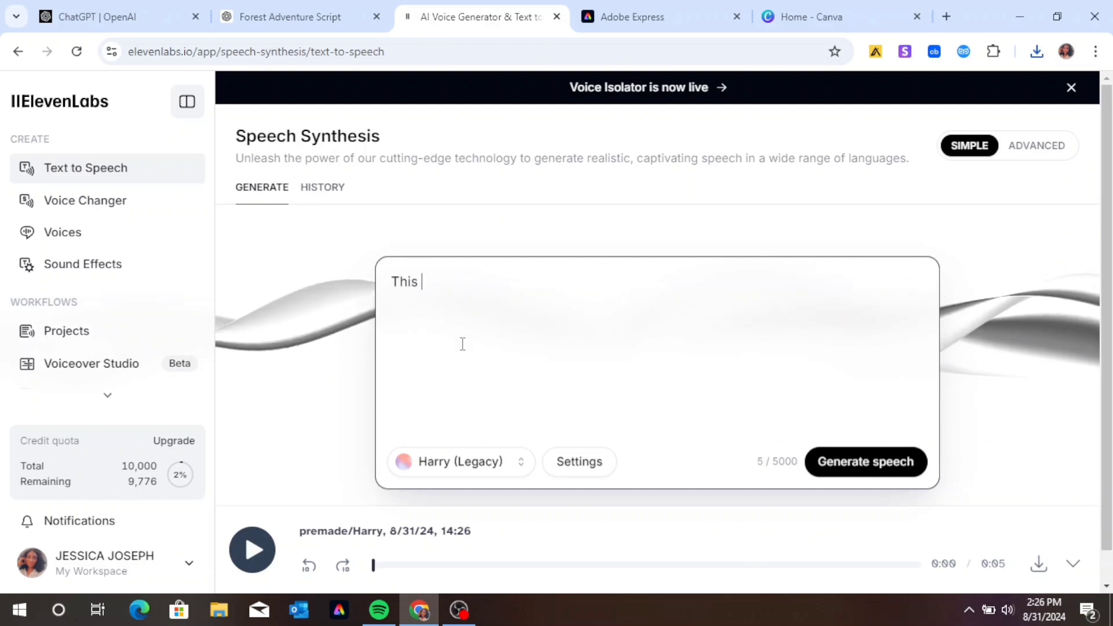
{"action": "key", "text": "BackSpace"}
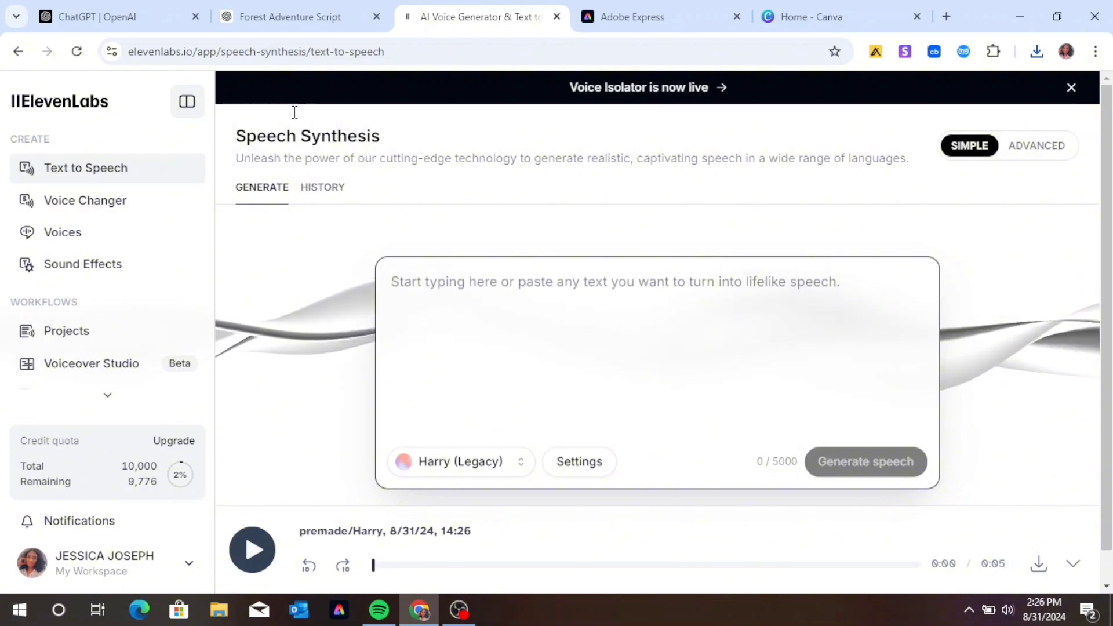
Step: Copy Micky's happy line, starting "Look, Lily! Your wish came true!", from the ChatGPT script into the ElevenLabs speech text
{"action": "left_click", "coordinate": [302, 23]}
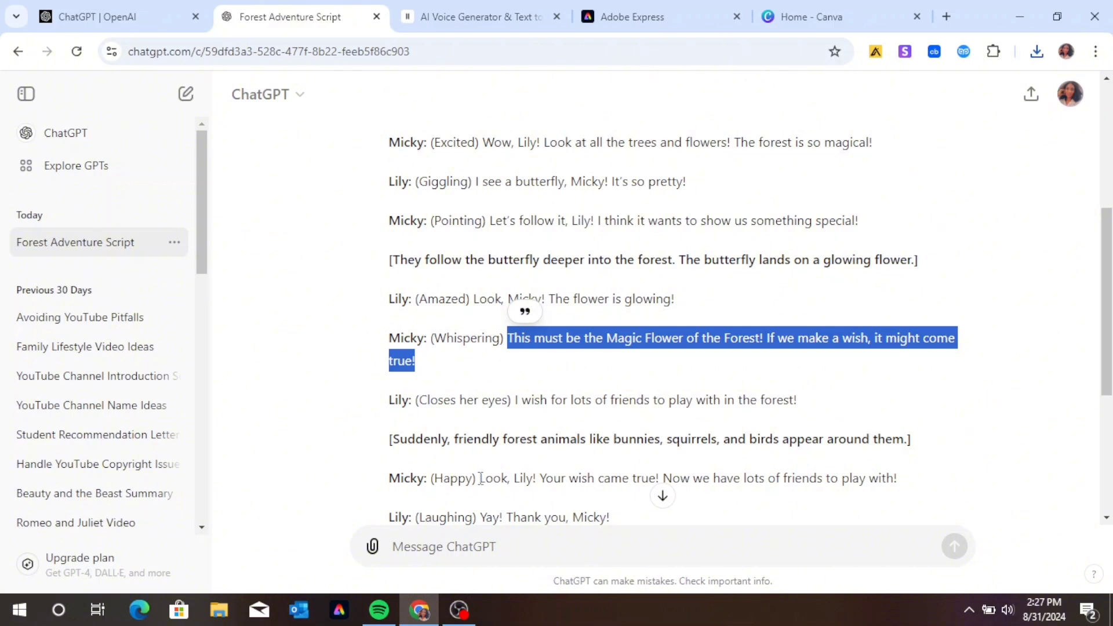
{"action": "left_click_drag", "start_coordinate": [481, 478], "coordinate": [913, 493]}
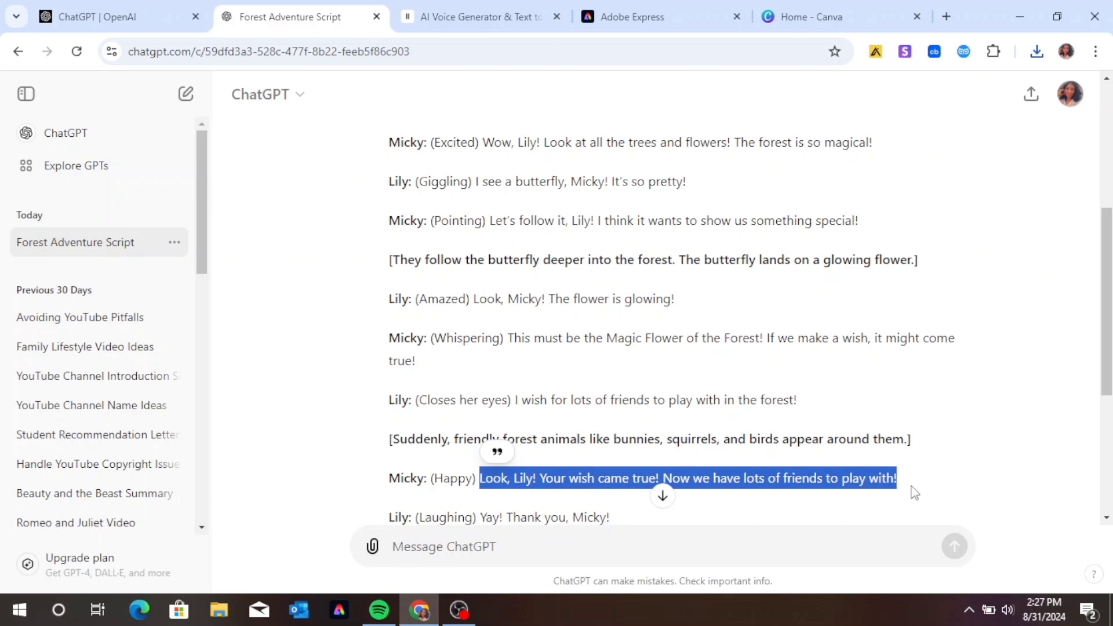
{"action": "right_click", "coordinate": [914, 493]}
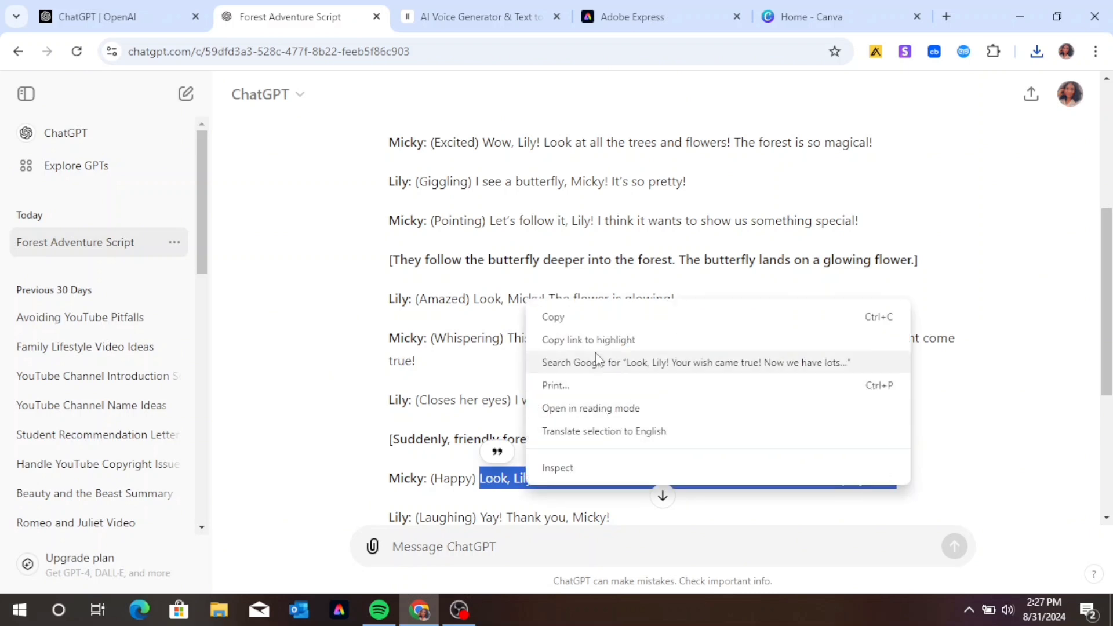
{"action": "left_click", "coordinate": [596, 319]}
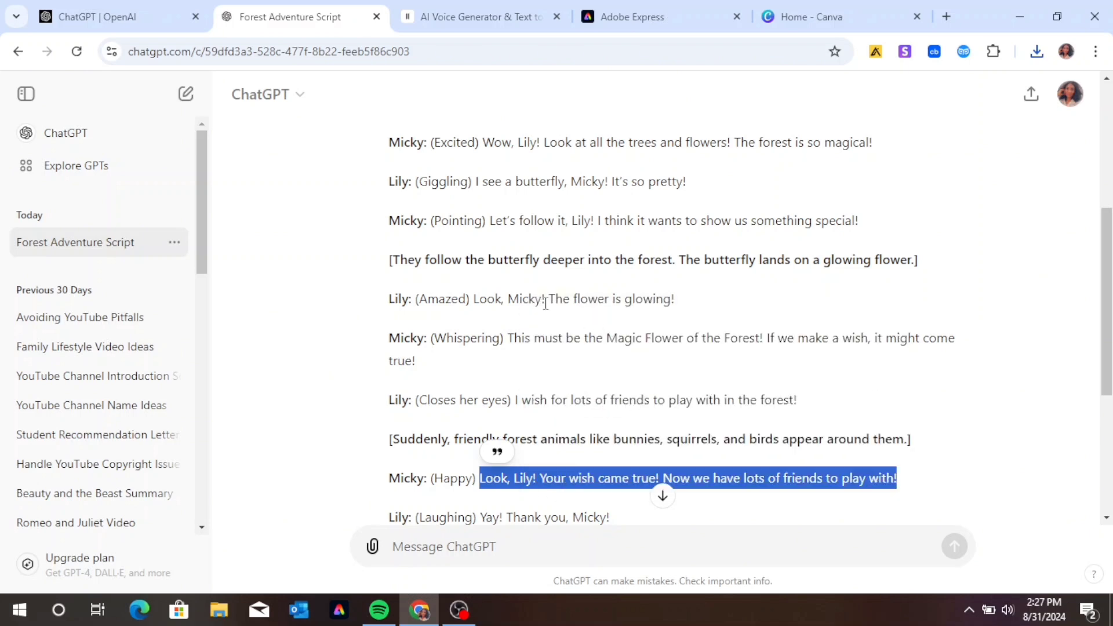
{"action": "left_click", "coordinate": [476, 17]}
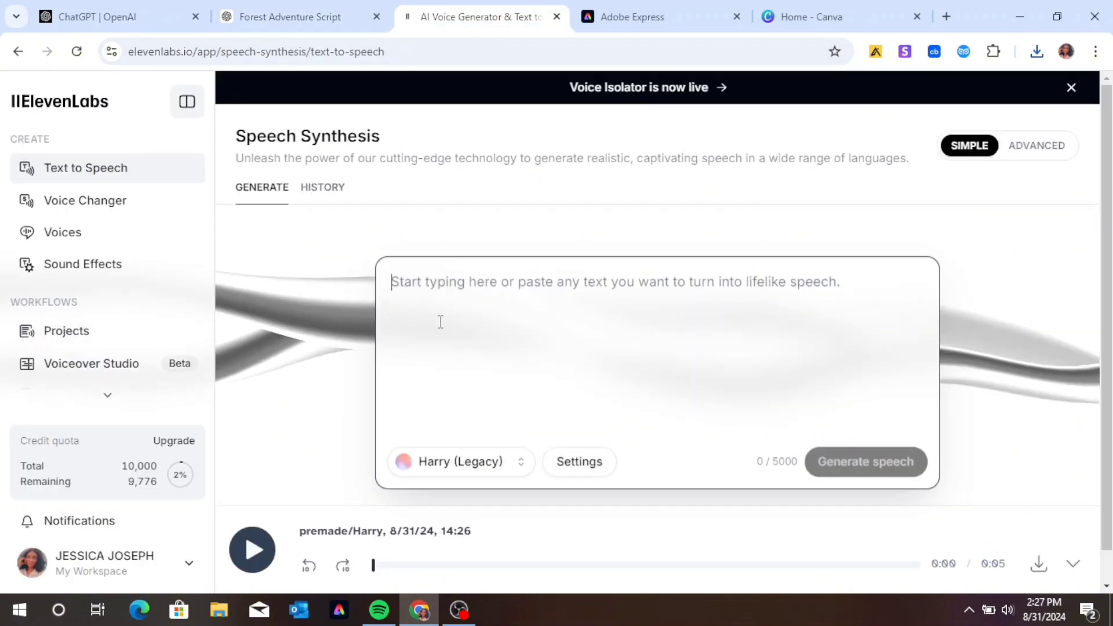
{"action": "right_click", "coordinate": [440, 320]}
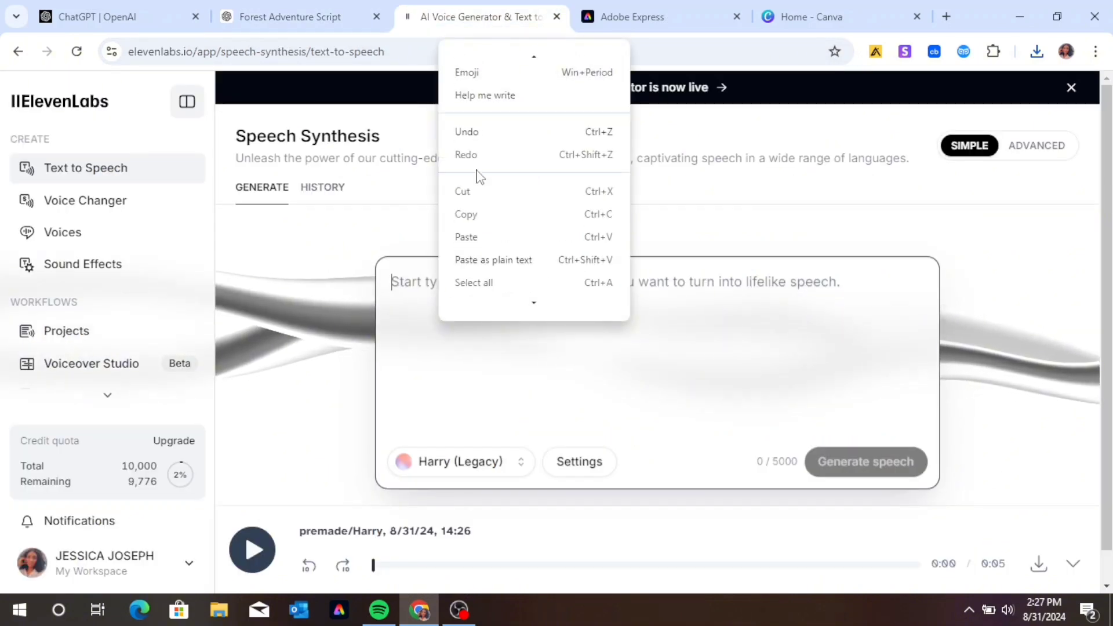
{"action": "left_click", "coordinate": [469, 236]}
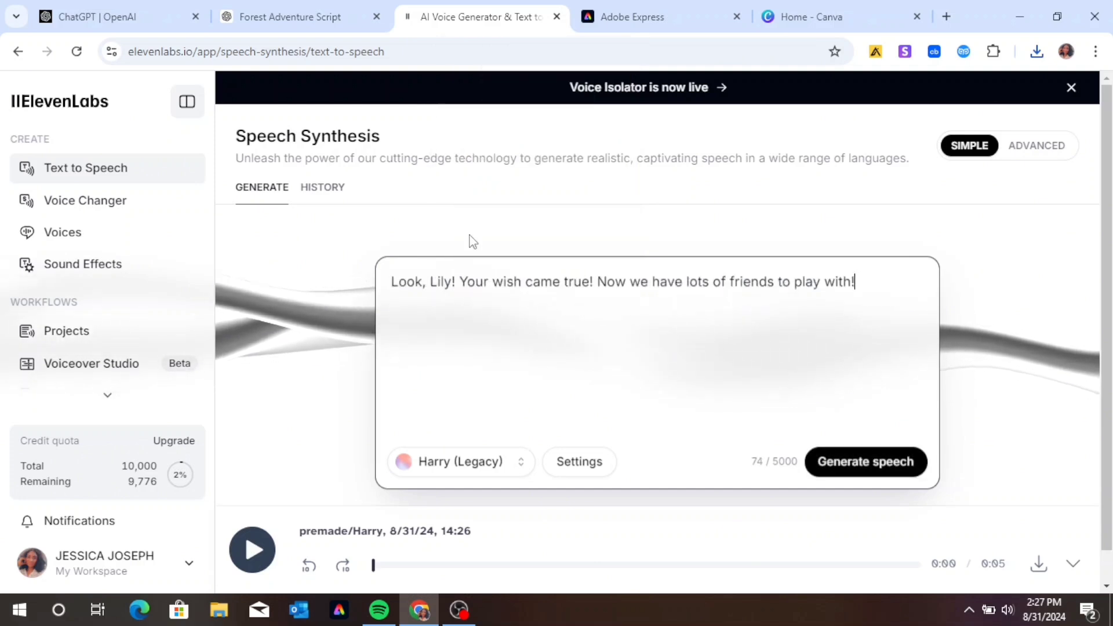
Step: Generate the "Your wish came true!" line as speech with the Harry (Legacy) voice and download the audio
{"action": "left_click", "coordinate": [849, 461]}
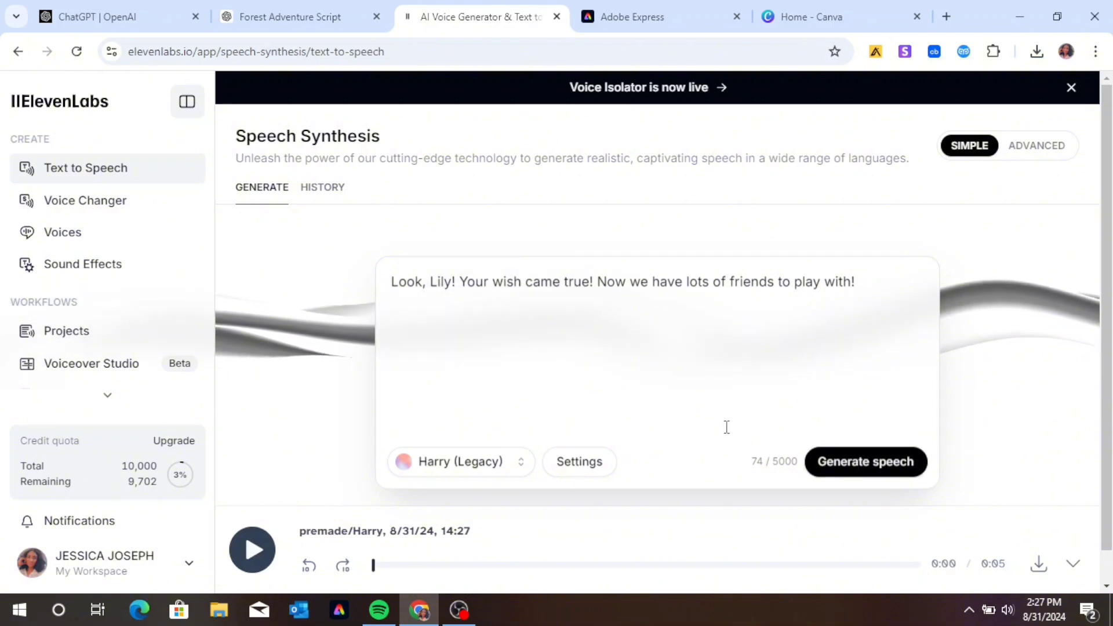
{"action": "left_click", "coordinate": [1039, 565]}
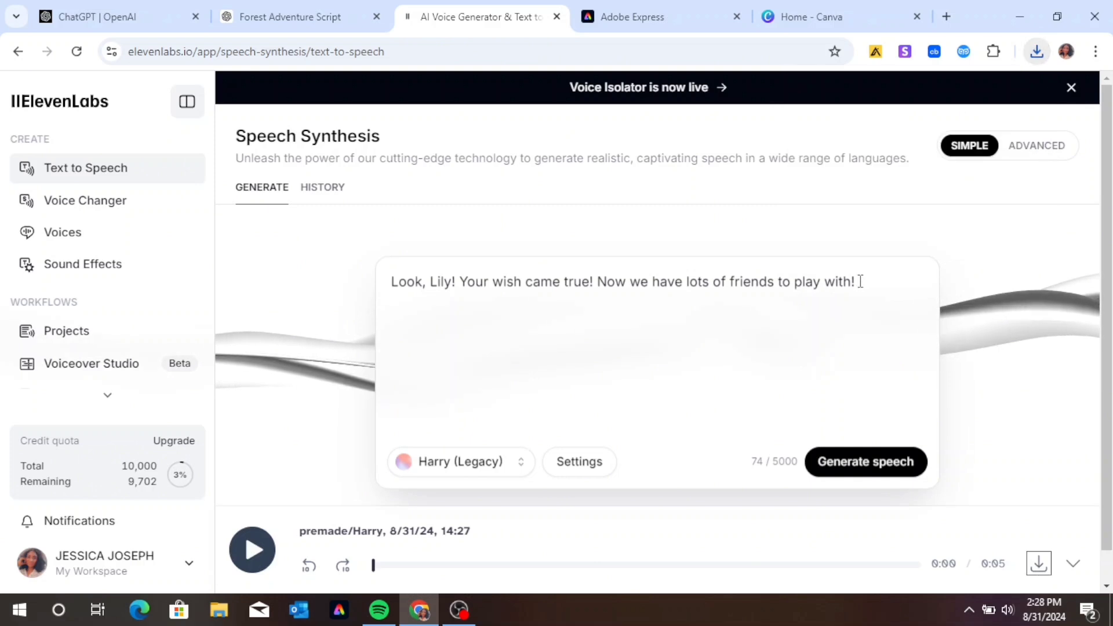
Step: Delete the entire "Look, Lily! Your wish came true!" line from the speech text
{"action": "left_click_drag", "start_coordinate": [852, 282], "coordinate": [451, 290]}
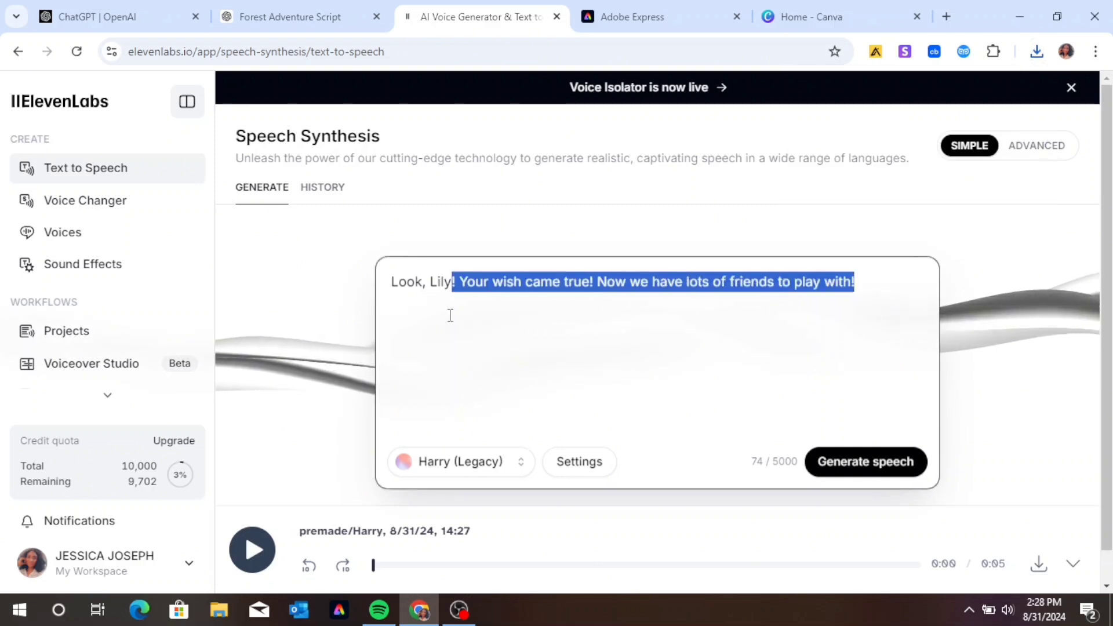
{"action": "key", "text": "BackSpace"}
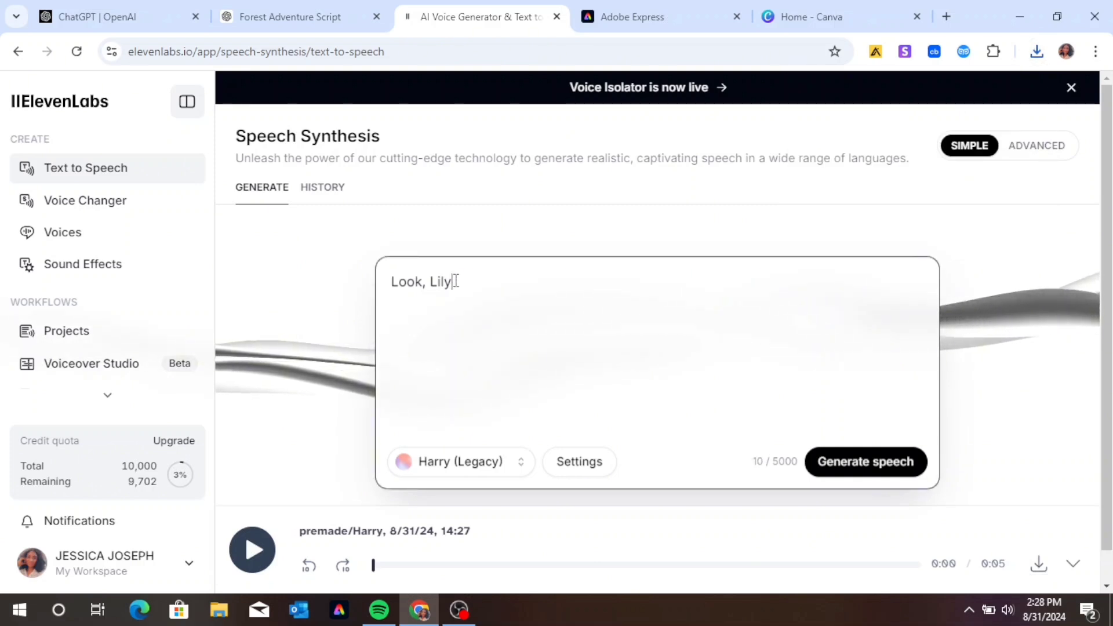
{"action": "left_click_drag", "start_coordinate": [452, 282], "coordinate": [388, 281]}
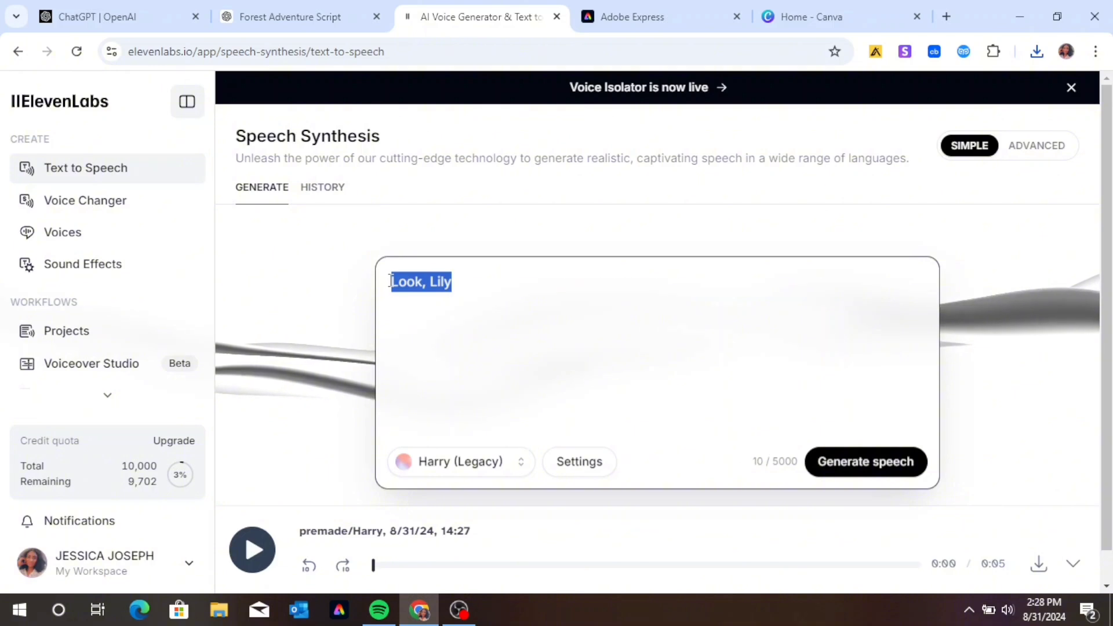
{"action": "key", "text": "BackSpace"}
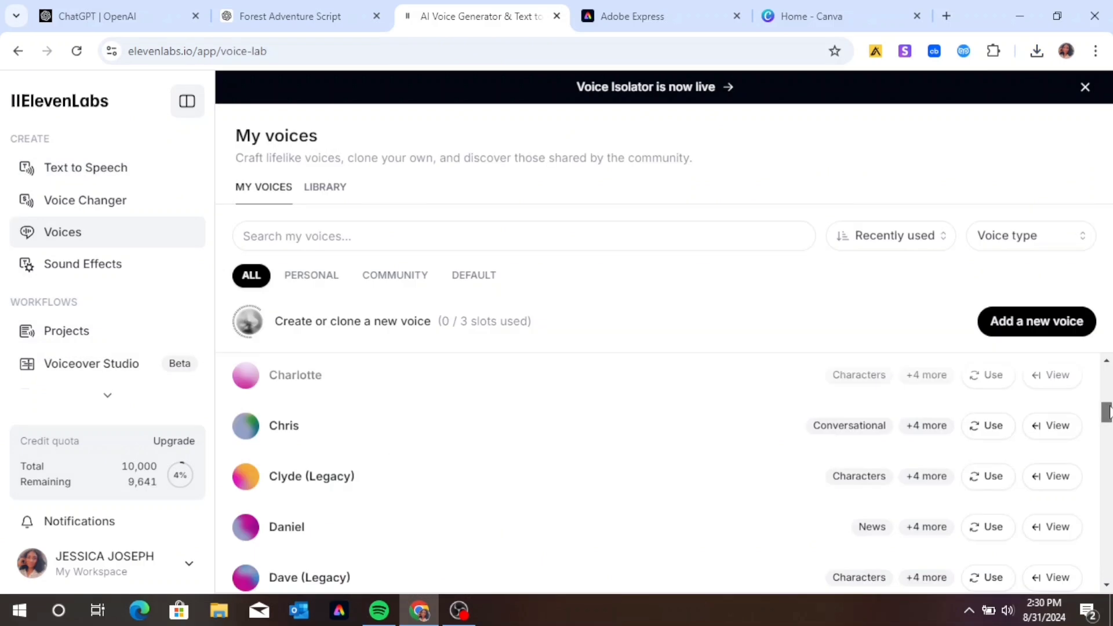
Step: Find the Gigi (Legacy) voice among the saved voices and play its preview
{"action": "scroll", "coordinate": [1107, 418], "scroll_direction": "down", "scroll_amount": 1}
{"action": "left_click_drag", "start_coordinate": [1107, 418], "coordinate": [1107, 468]}
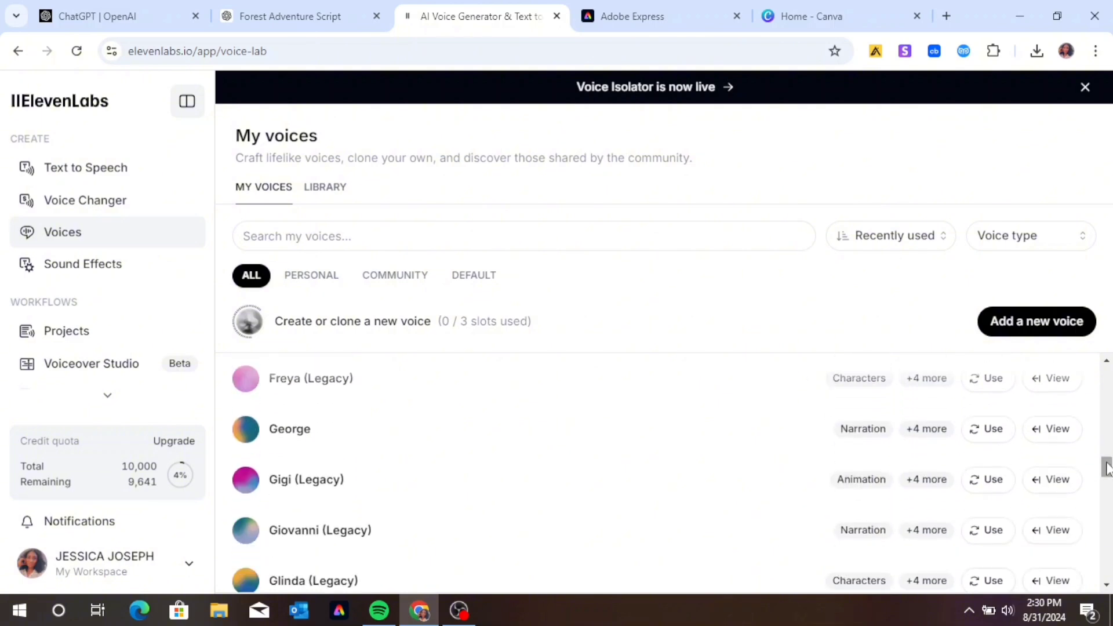
{"action": "mouse_move", "coordinate": [696, 489]}
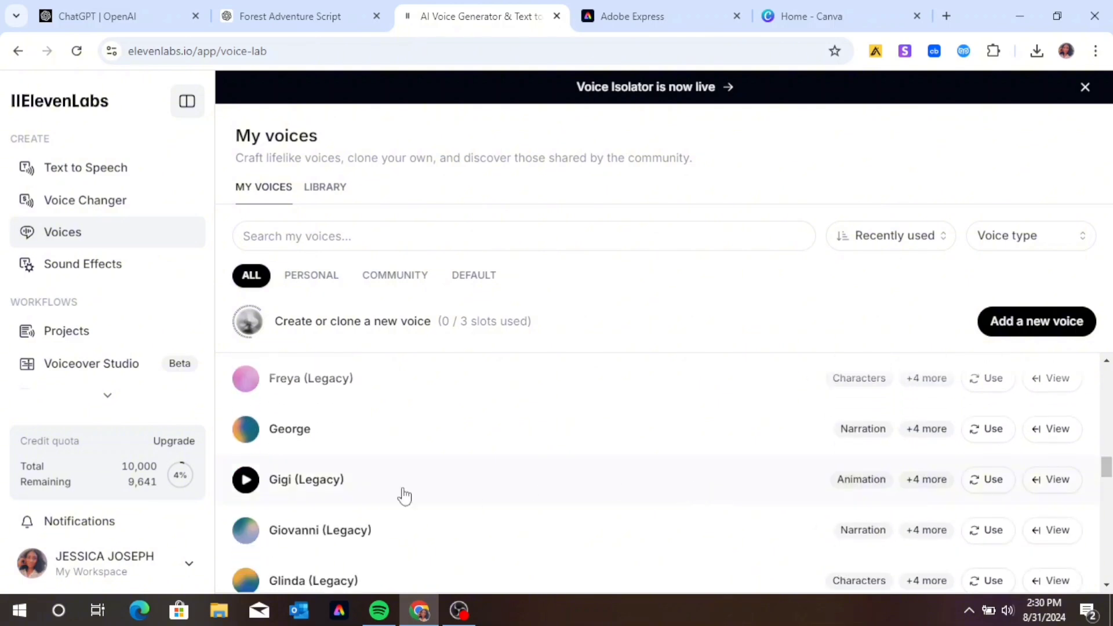
{"action": "left_click", "coordinate": [254, 487]}
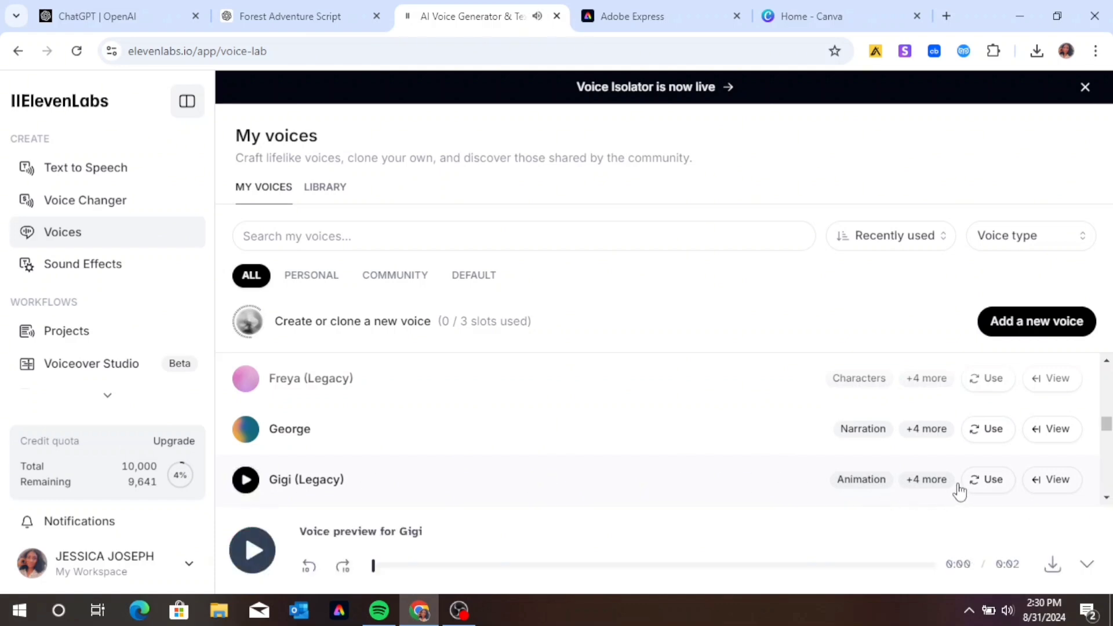
Step: Generate the "I see a butterfly, Micky! It's so pretty!" line as speech with the Gigi (Legacy) voice and download the audio
{"action": "left_click", "coordinate": [986, 486]}
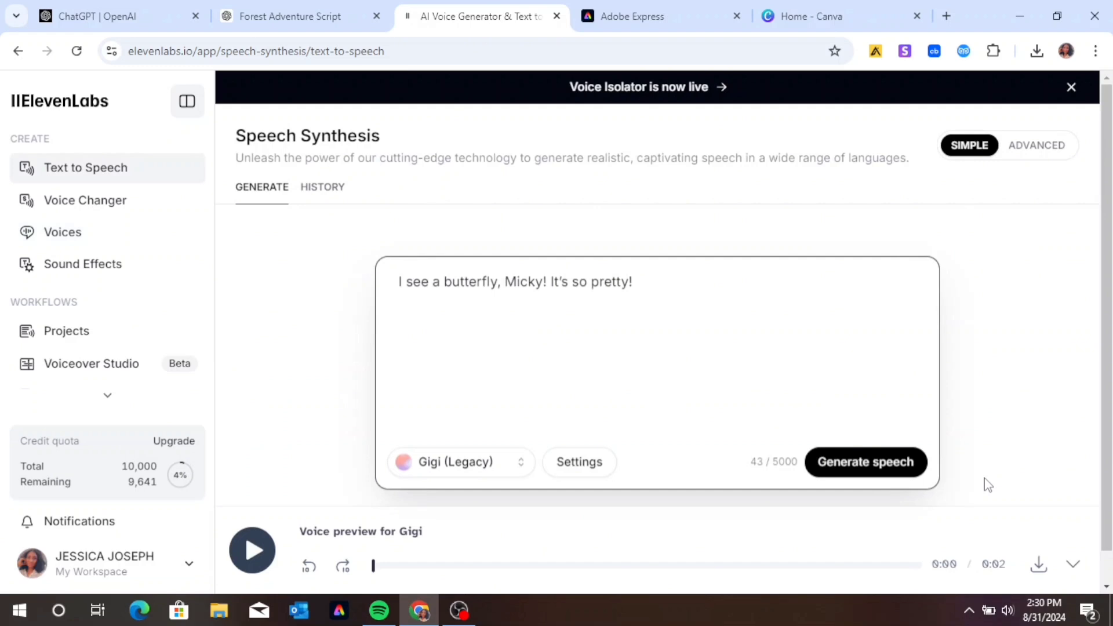
{"action": "left_click", "coordinate": [837, 472]}
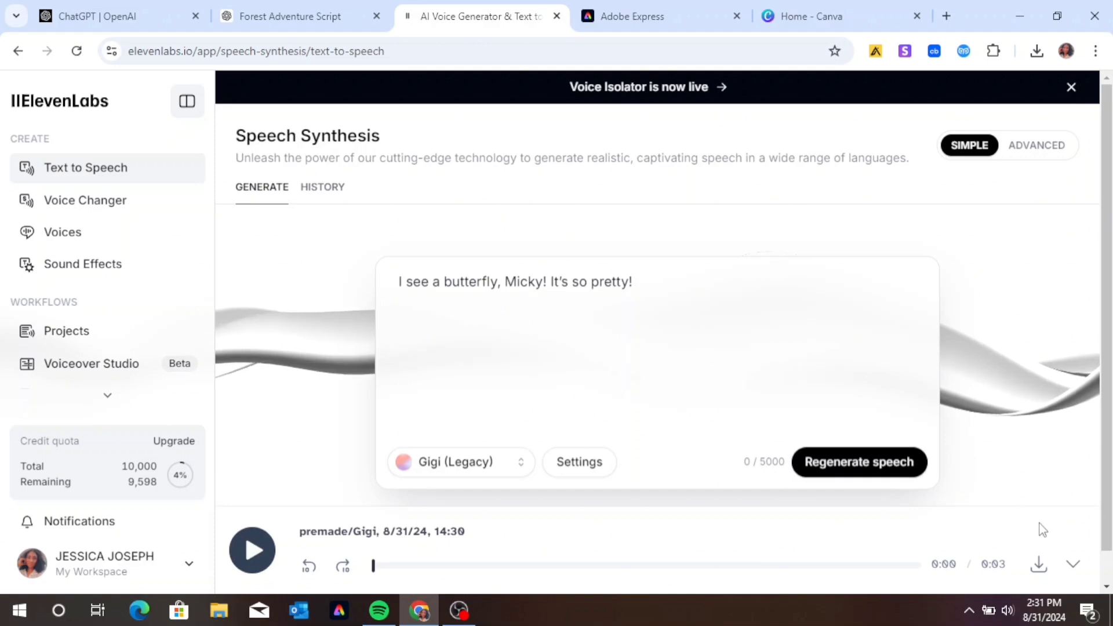
{"action": "left_click", "coordinate": [1040, 567]}
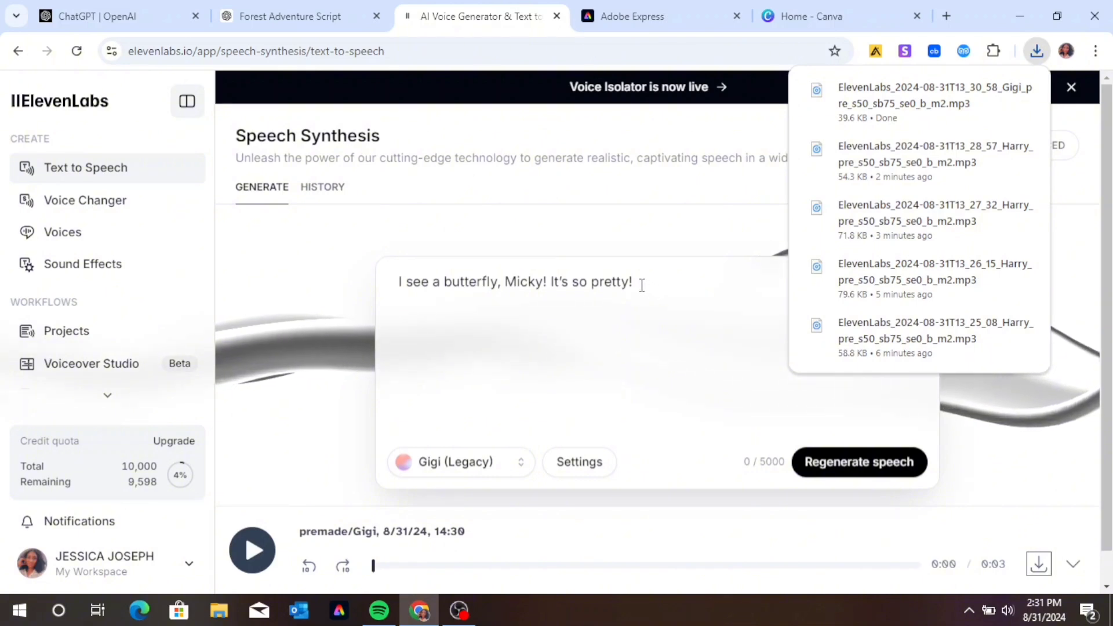
Step: Delete the entire "I see a butterfly, Micky!" line from the speech text
{"action": "left_click", "coordinate": [609, 286]}
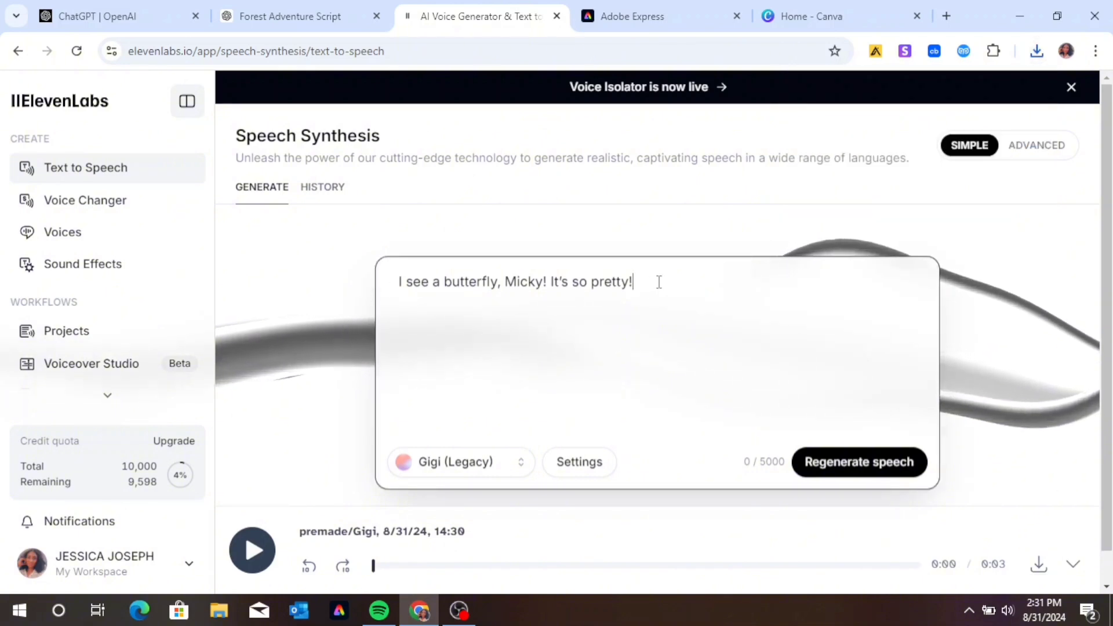
{"action": "left_click_drag", "start_coordinate": [631, 282], "coordinate": [345, 291]}
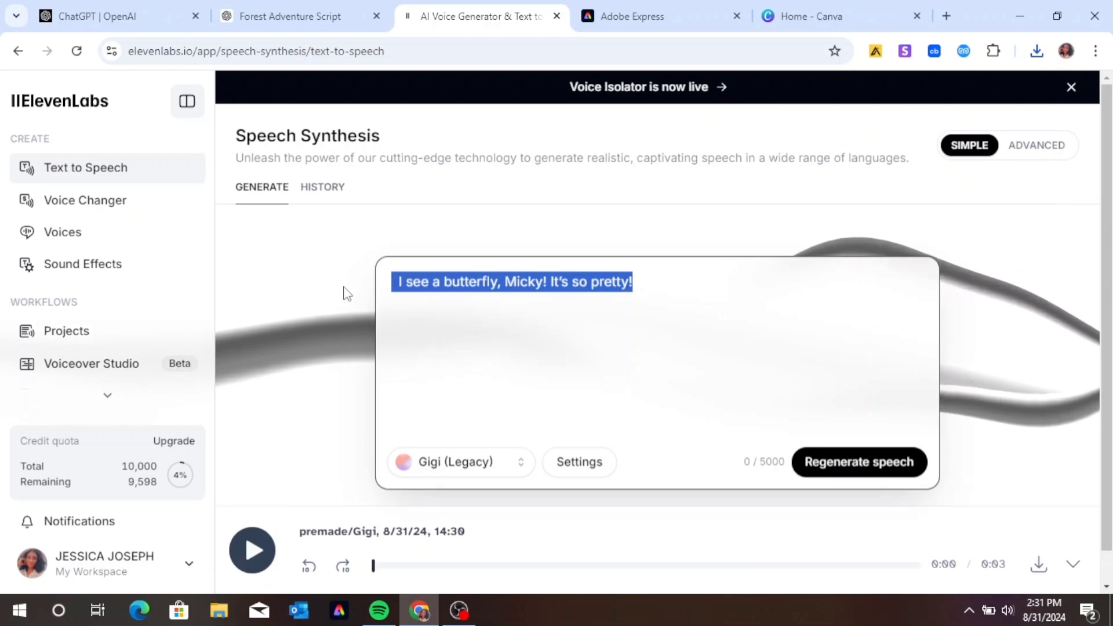
{"action": "key", "text": "BackSpace"}
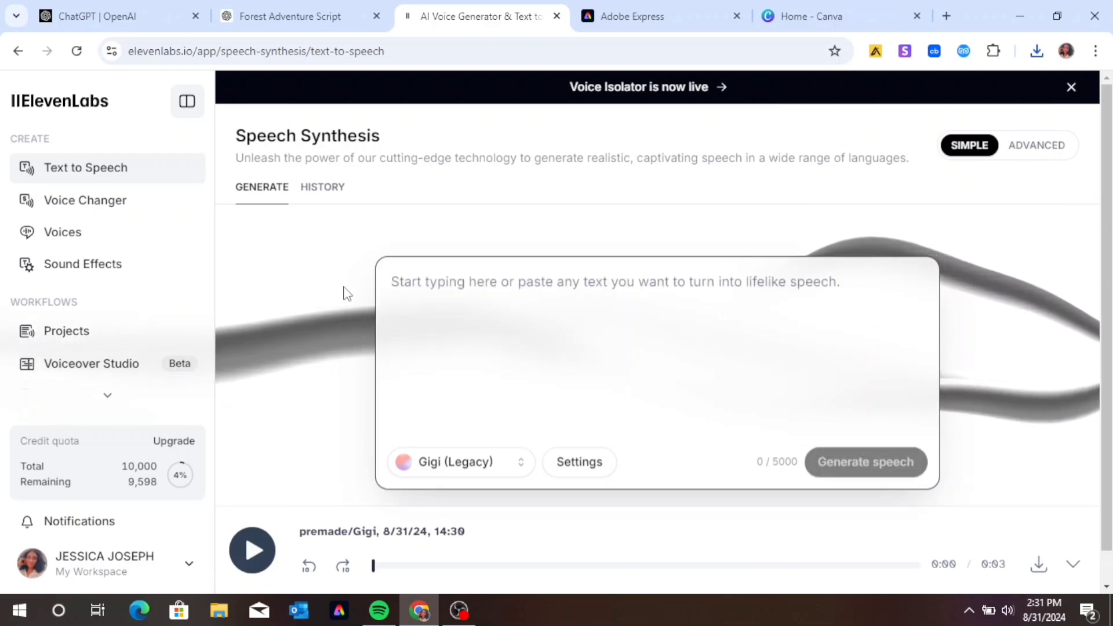
Step: Copy Lily's amazed line, "Look, Micky! The flower is glowing!", from the ChatGPT script
{"action": "left_click", "coordinate": [308, 29]}
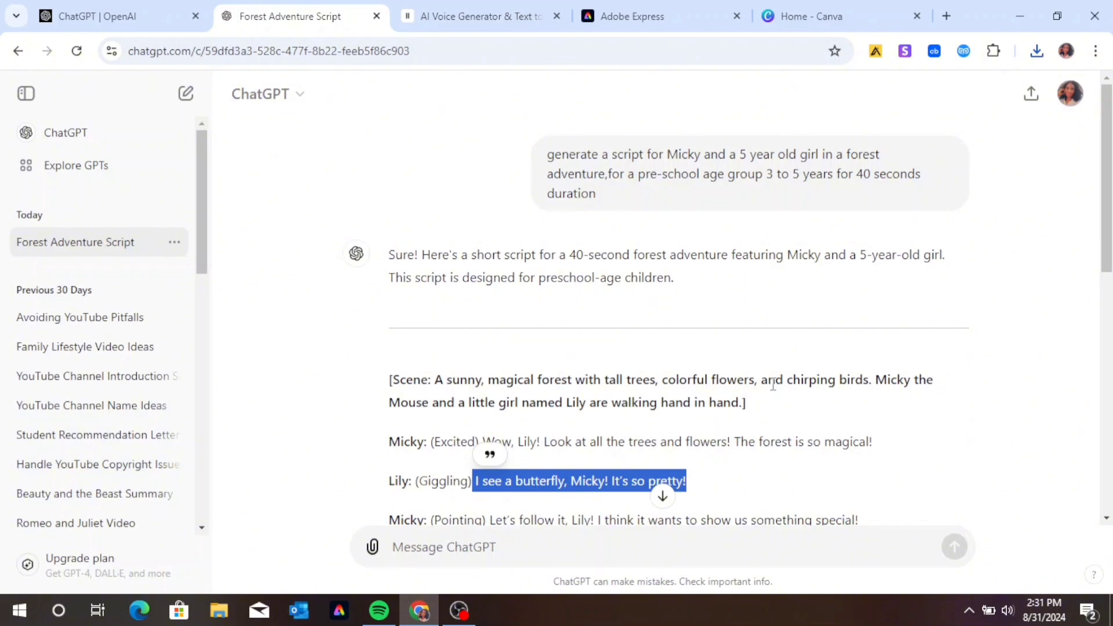
{"action": "left_click_drag", "start_coordinate": [1106, 200], "coordinate": [1108, 255]}
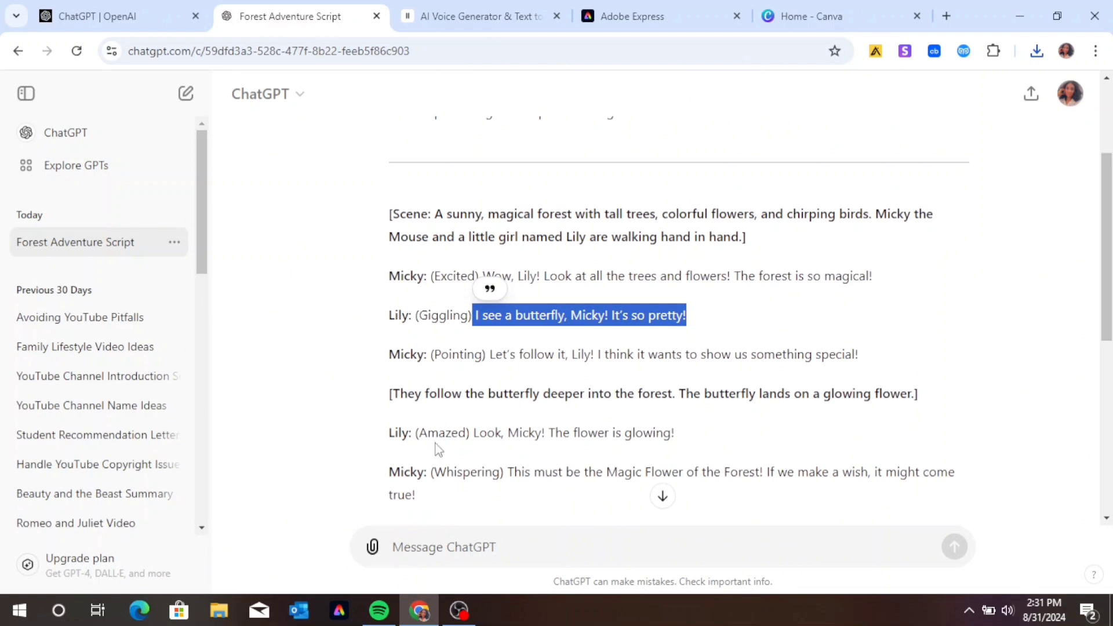
{"action": "left_click", "coordinate": [472, 432]}
{"action": "left_click_drag", "start_coordinate": [473, 432], "coordinate": [726, 432]}
{"action": "right_click", "coordinate": [727, 432]}
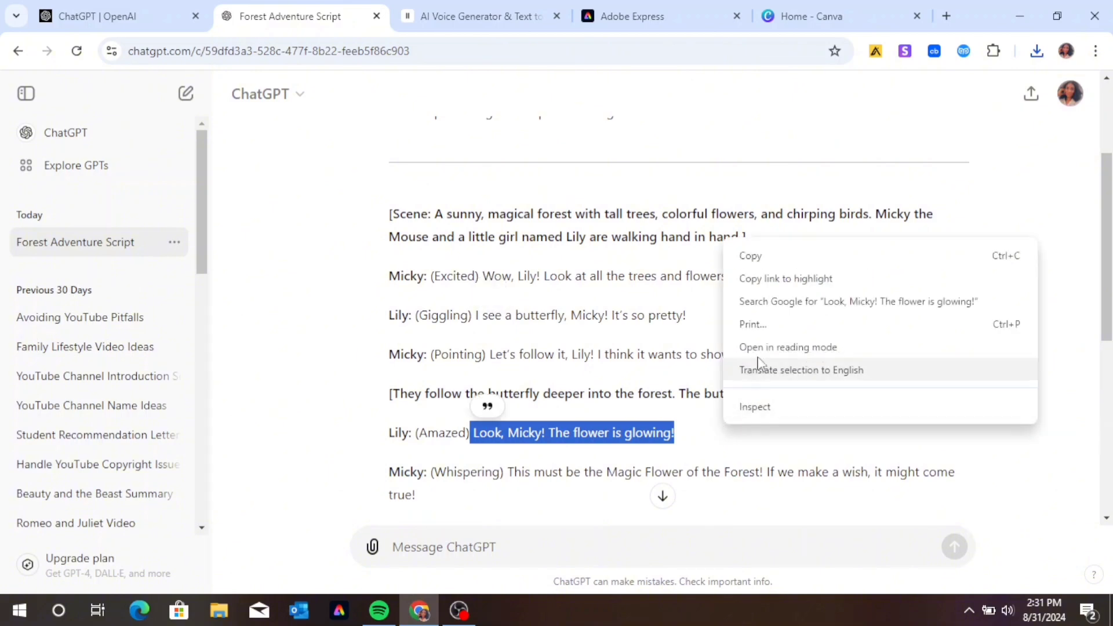
{"action": "left_click", "coordinate": [750, 256]}
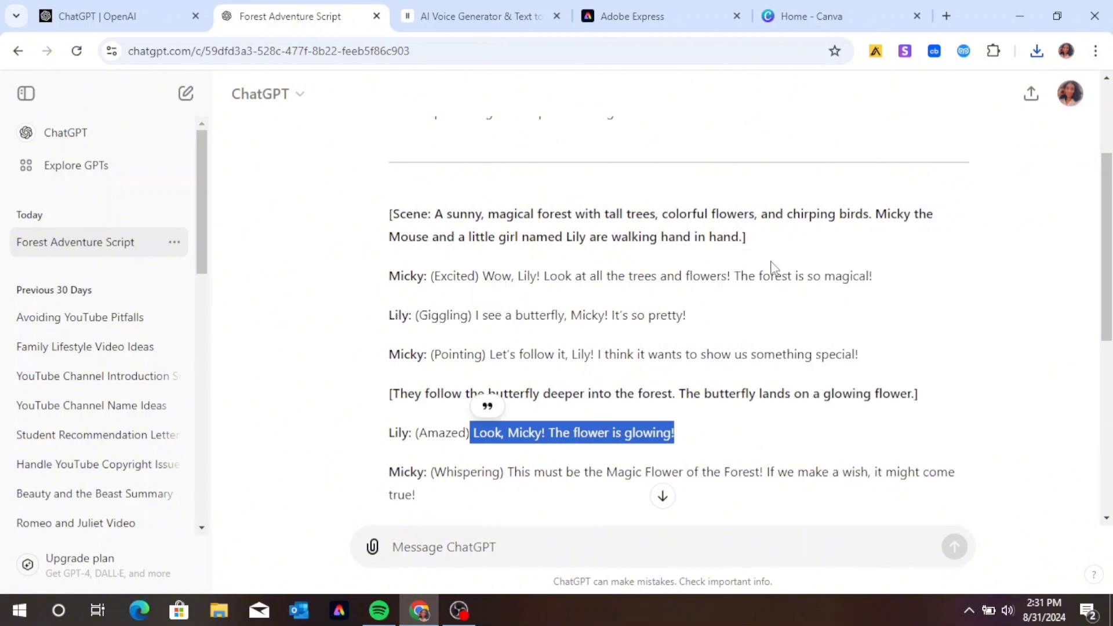
Step: Paste the glowing flower line into the ElevenLabs speech text and generate it with the Gigi (Legacy) voice
{"action": "left_click", "coordinate": [502, 22]}
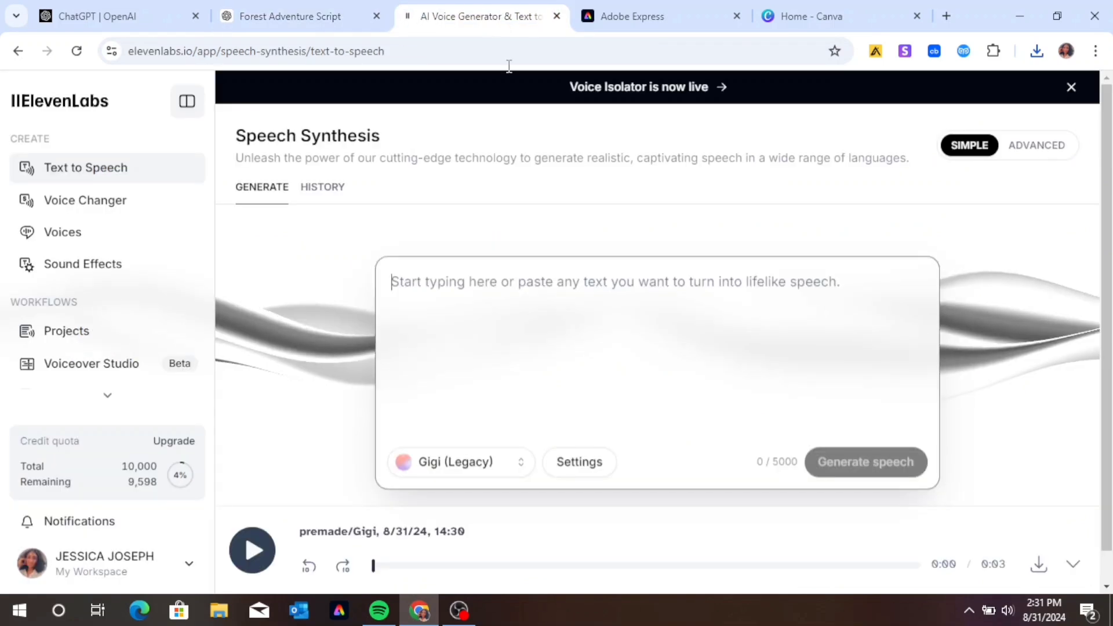
{"action": "right_click", "coordinate": [517, 298]}
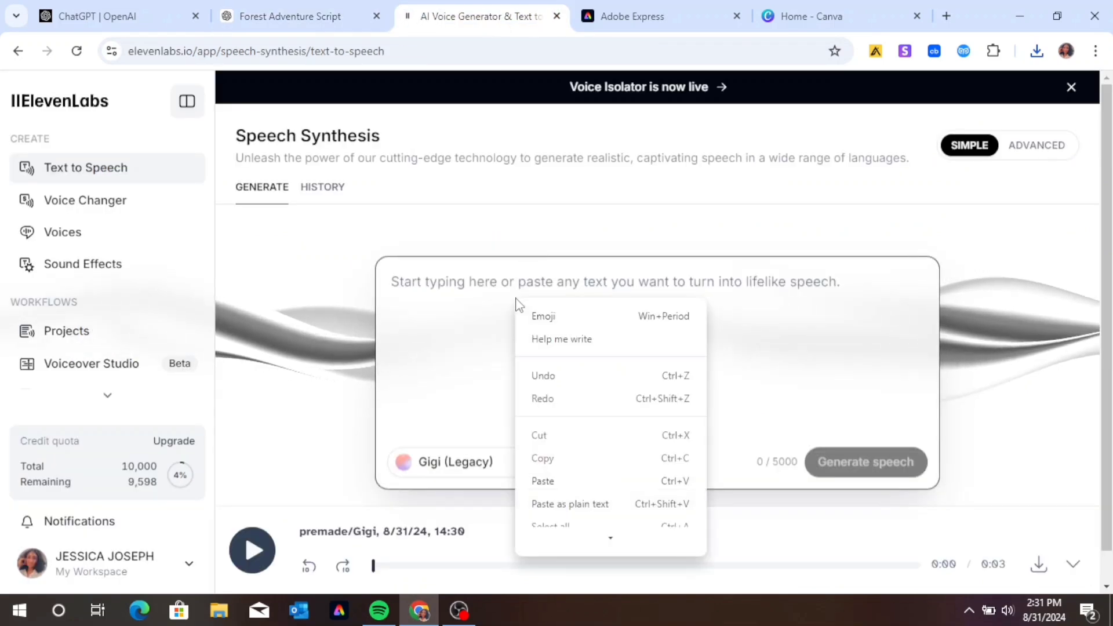
{"action": "left_click", "coordinate": [542, 482]}
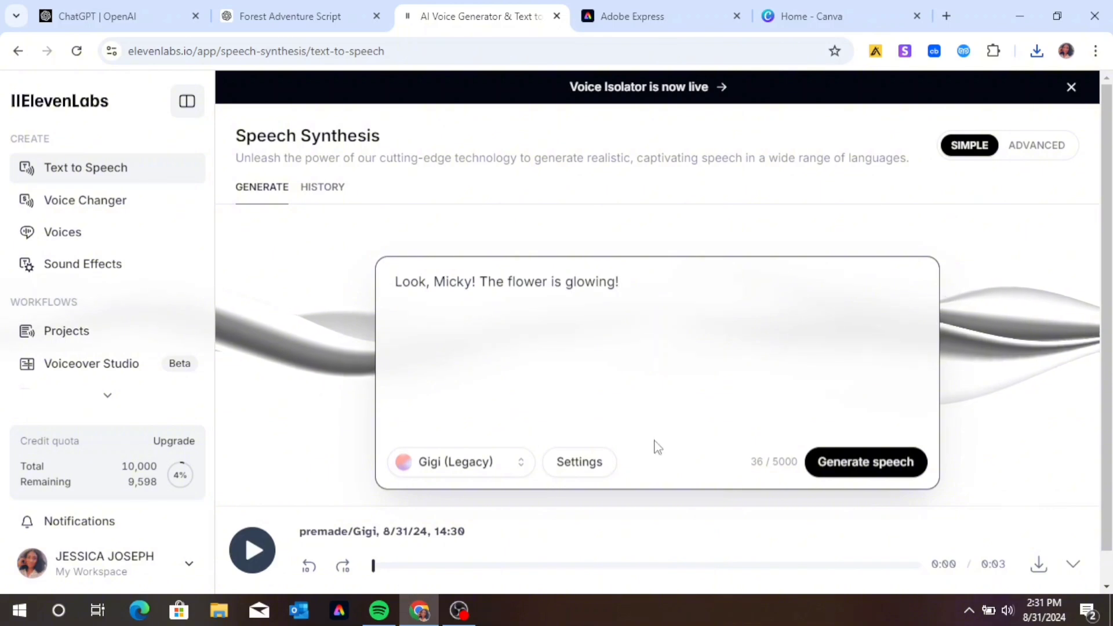
{"action": "left_click", "coordinate": [855, 470]}
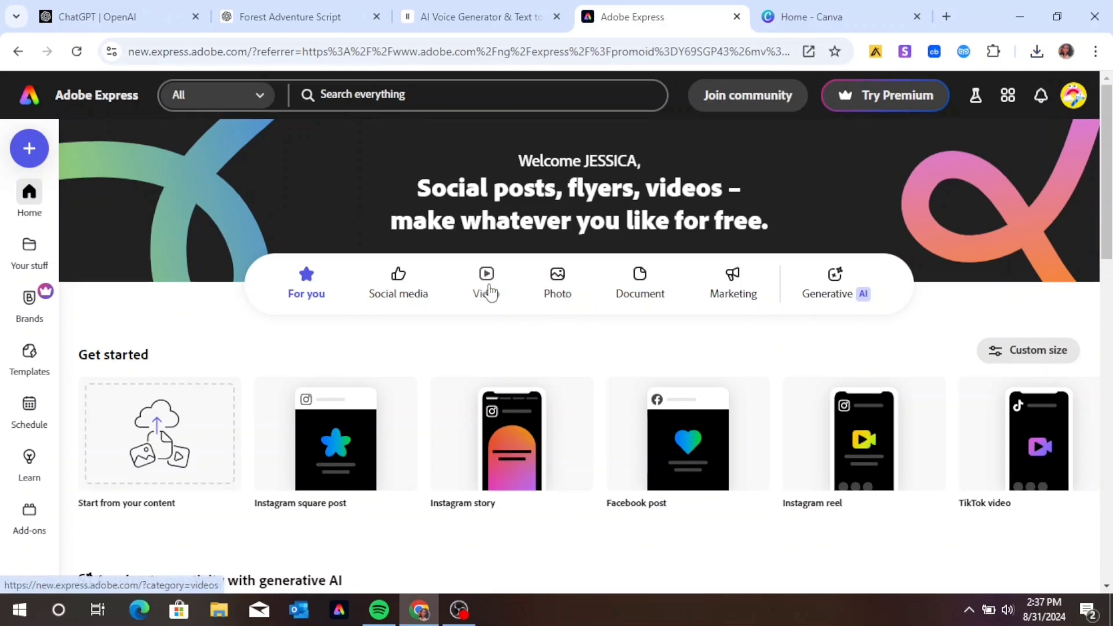
Step: Open the Animate from audio video quick action in Adobe Express and filter the characters to the Animals category
{"action": "left_click", "coordinate": [488, 290]}
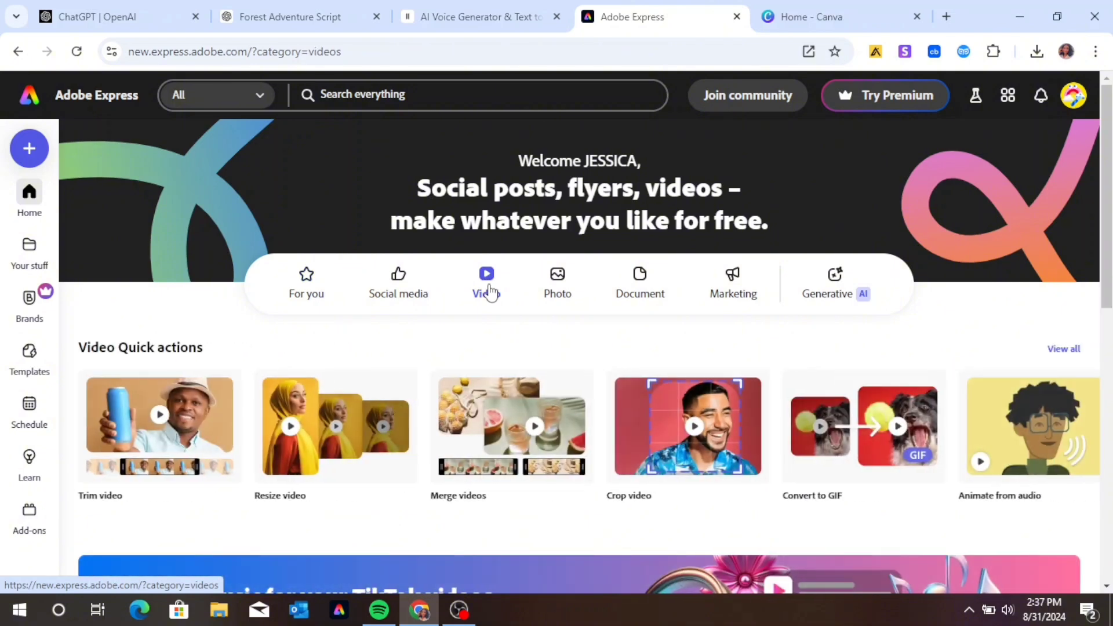
{"action": "left_click", "coordinate": [1030, 468]}
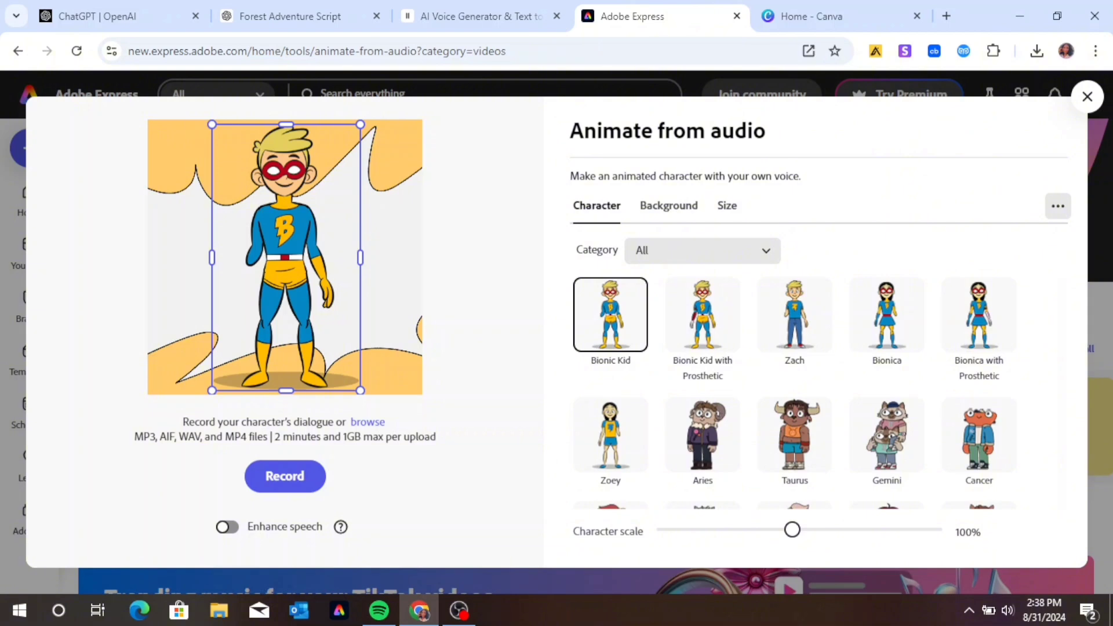
{"action": "left_click", "coordinate": [772, 256]}
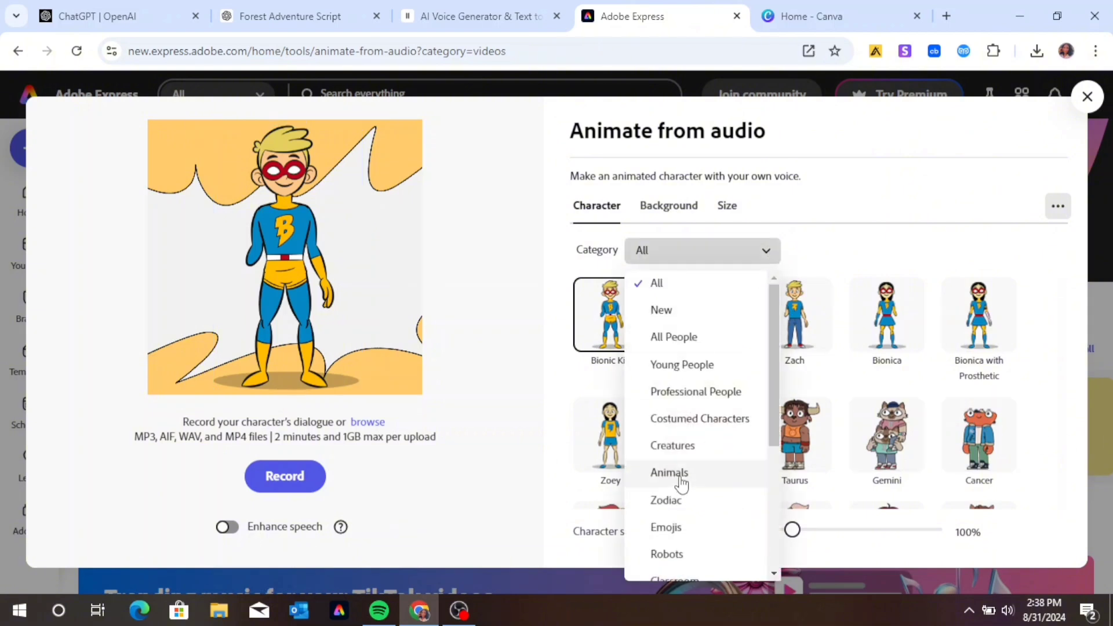
{"action": "left_click", "coordinate": [672, 473]}
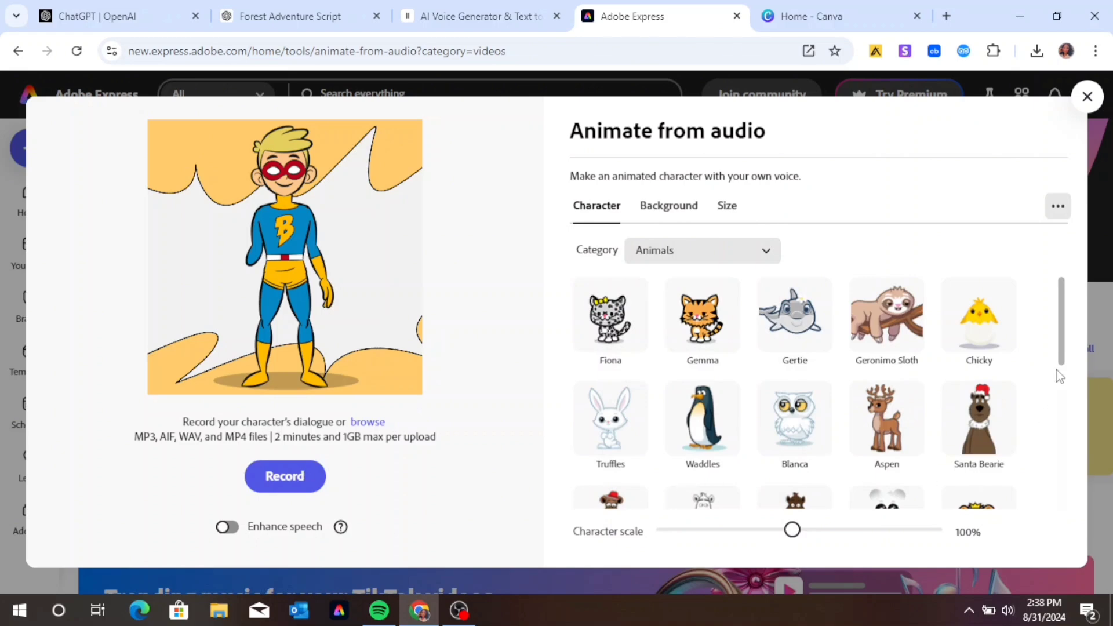
Step: Browse the animal characters and choose the white rabbit Truffles for the animation
{"action": "left_click_drag", "start_coordinate": [1064, 353], "coordinate": [1062, 474]}
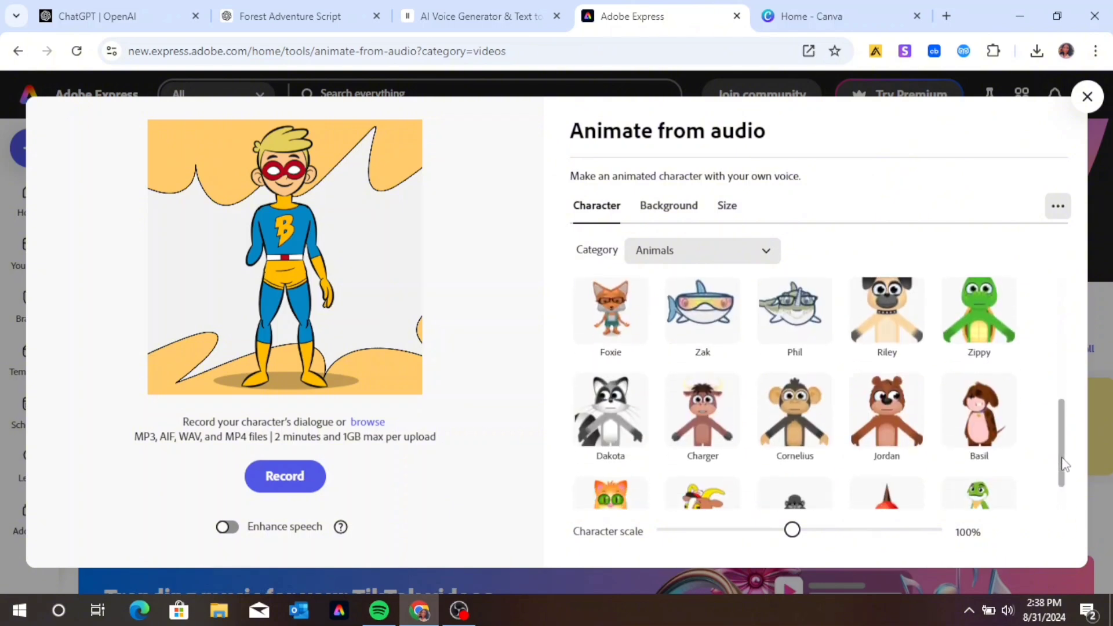
{"action": "left_click_drag", "start_coordinate": [1065, 464], "coordinate": [1064, 499]}
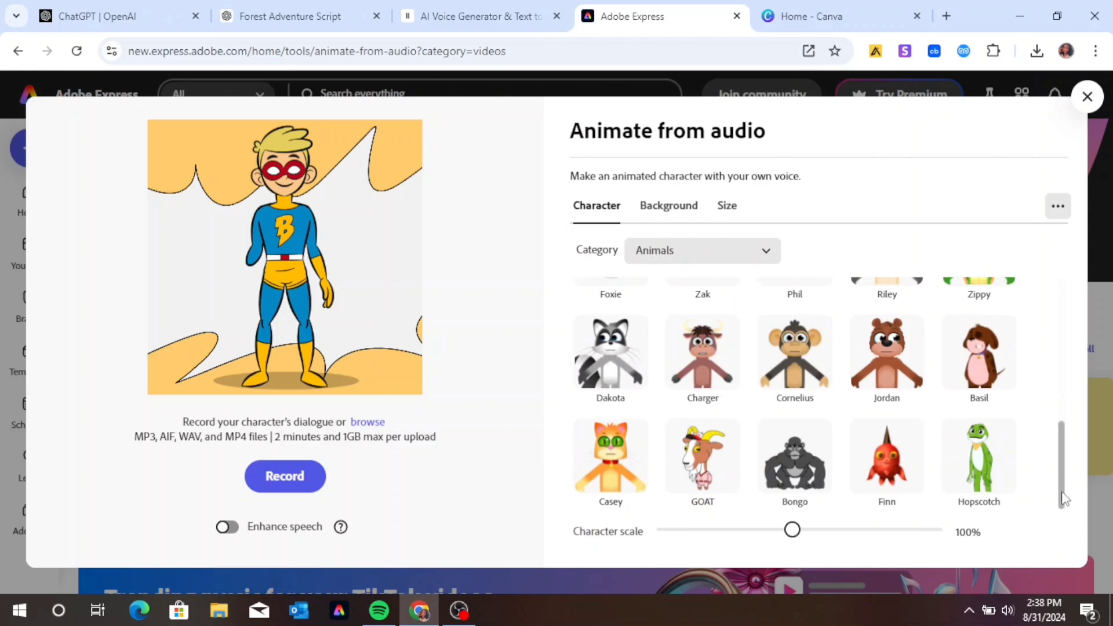
{"action": "left_click_drag", "start_coordinate": [1065, 502], "coordinate": [1069, 355]}
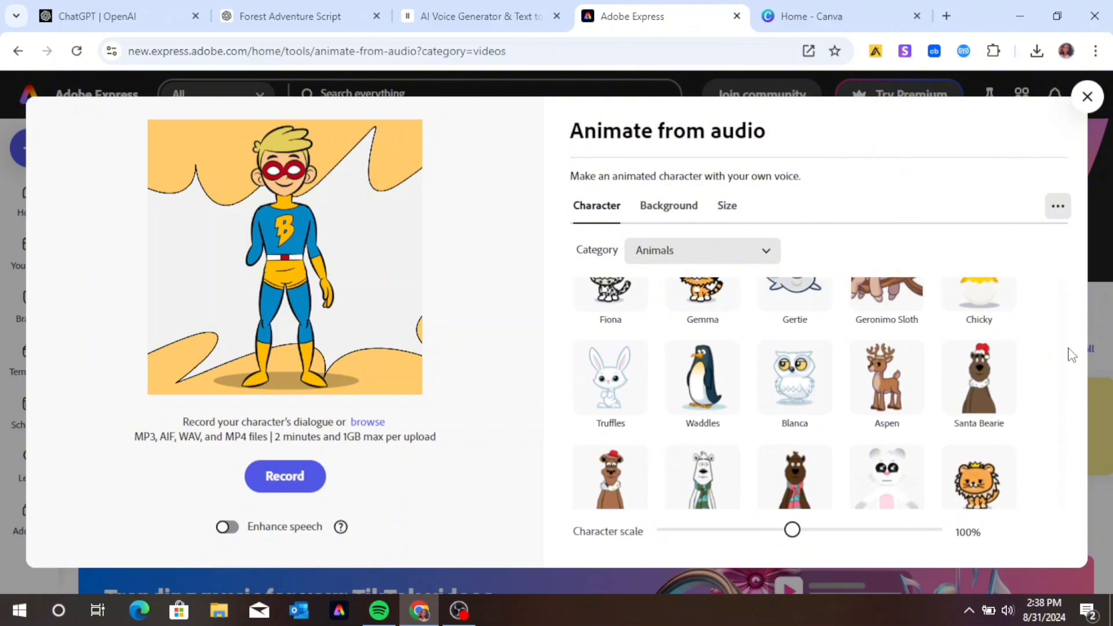
{"action": "left_click", "coordinate": [611, 387]}
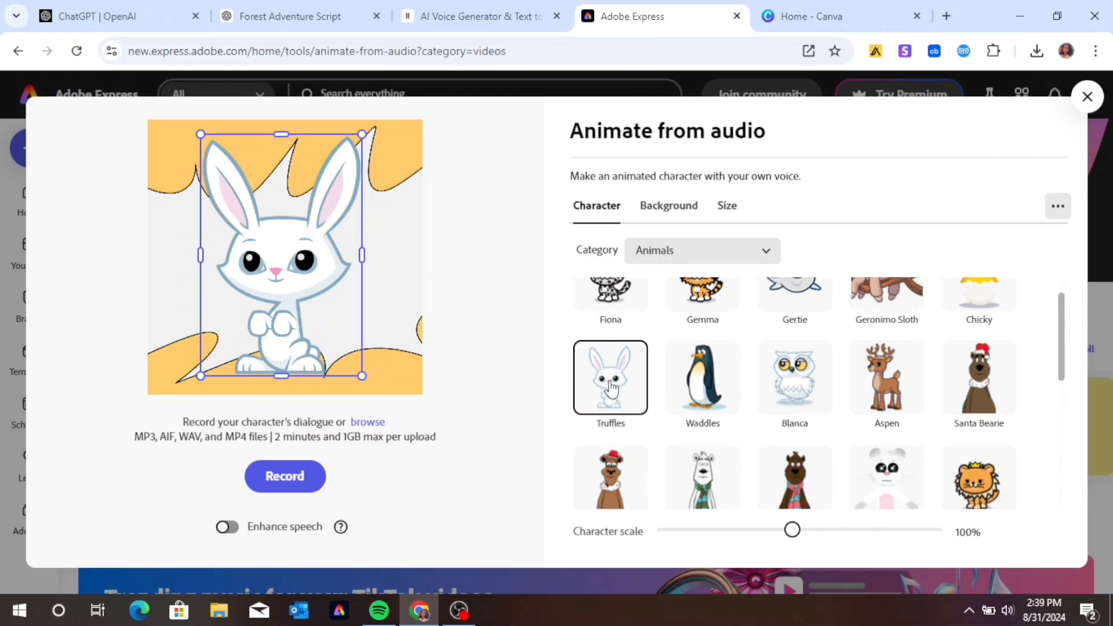
Step: Set a custom cream background colour, #F0EDD8, behind the rabbit after trying white and #F4E4E1
{"action": "left_click", "coordinate": [665, 211]}
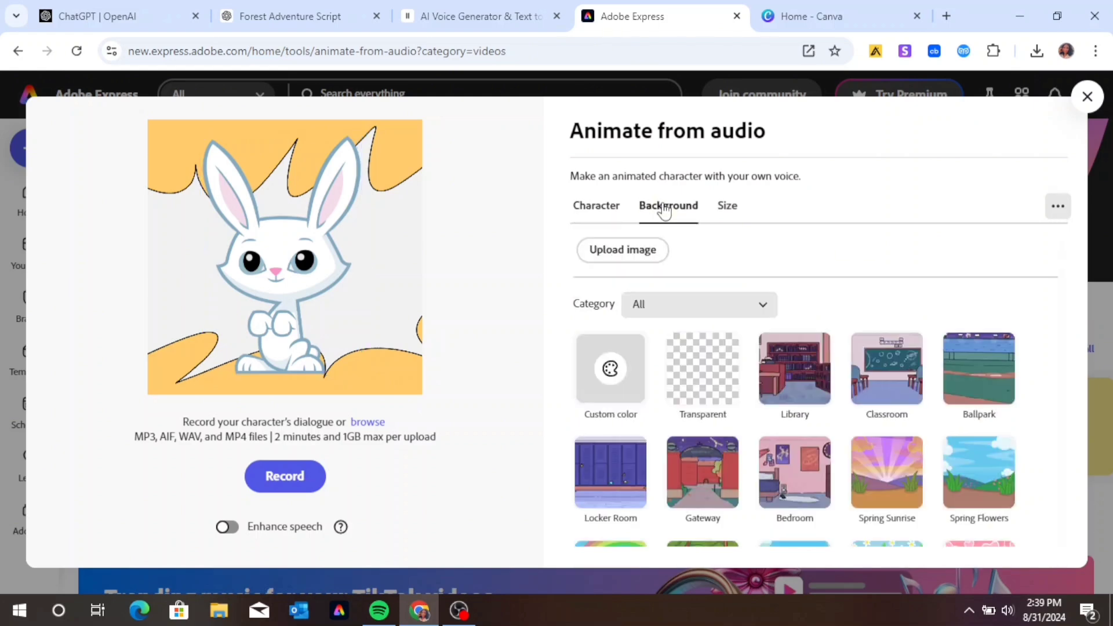
{"action": "left_click", "coordinate": [621, 387]}
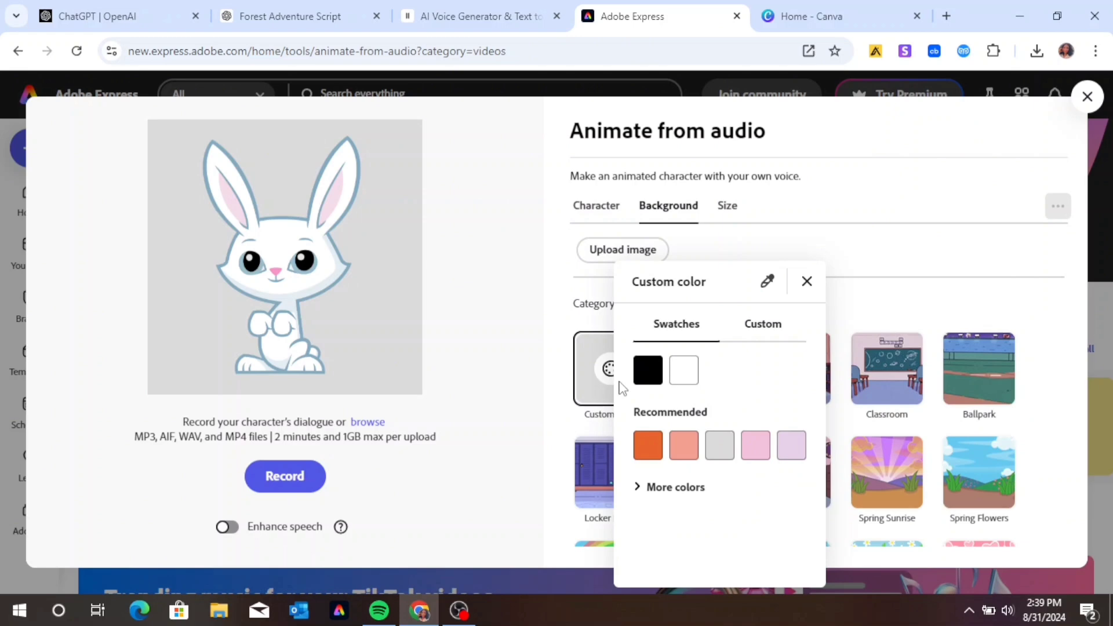
{"action": "left_click", "coordinate": [684, 371]}
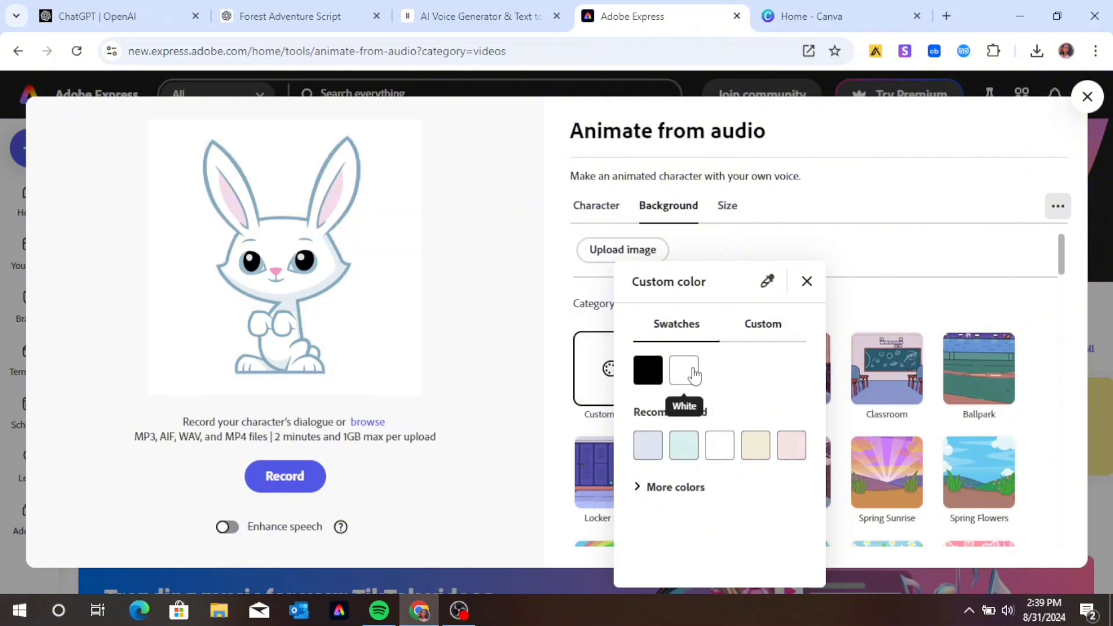
{"action": "left_click", "coordinate": [791, 445]}
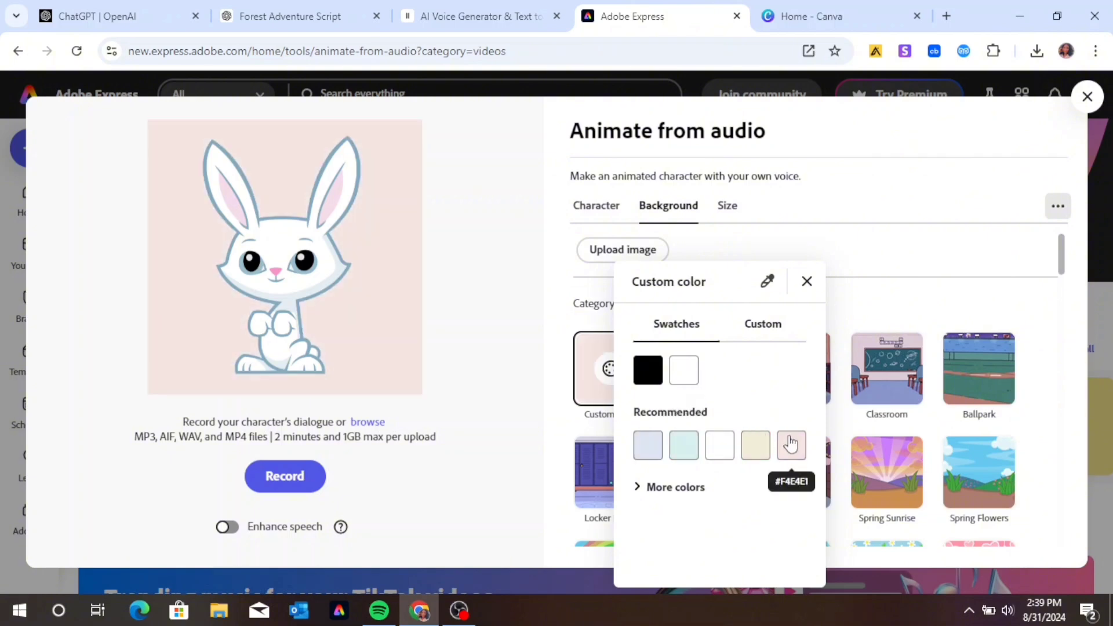
{"action": "left_click", "coordinate": [724, 455]}
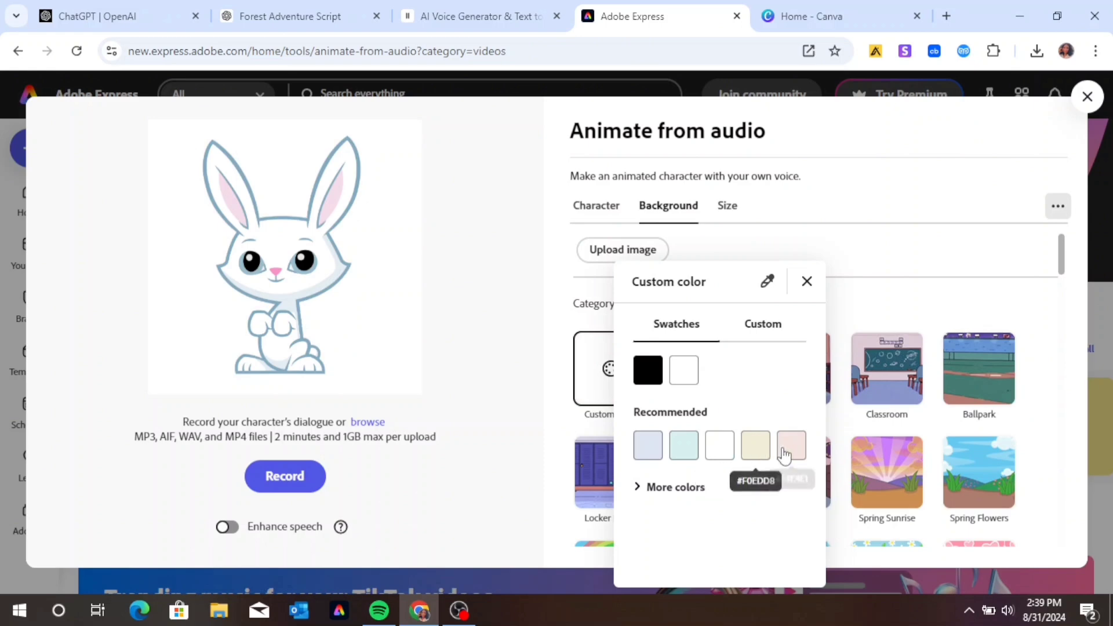
{"action": "left_click", "coordinate": [761, 457]}
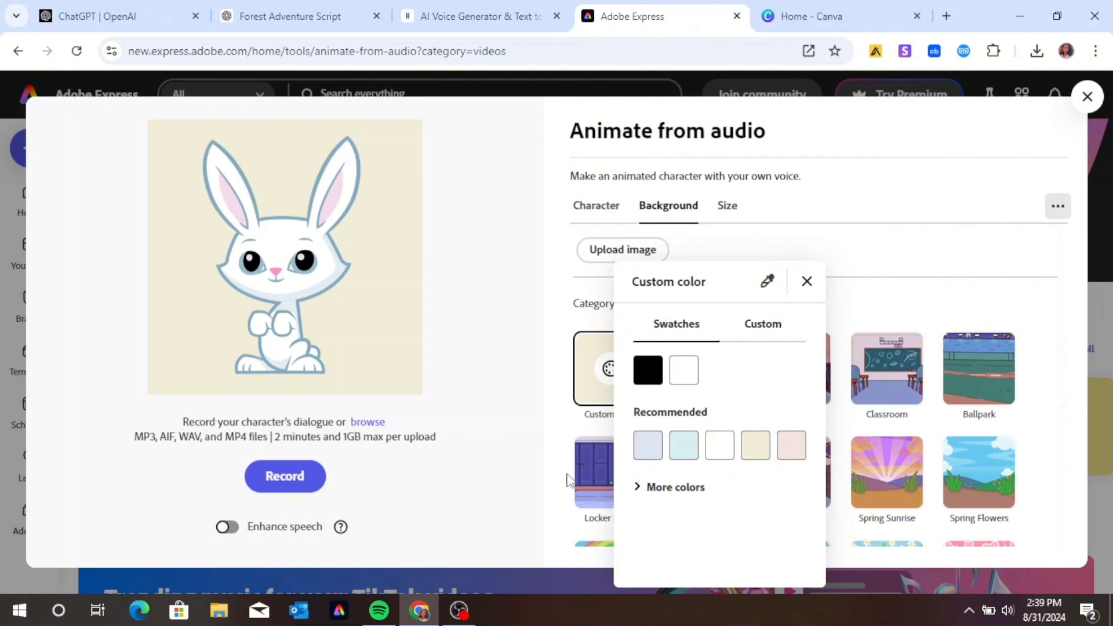
{"action": "left_click", "coordinate": [540, 443]}
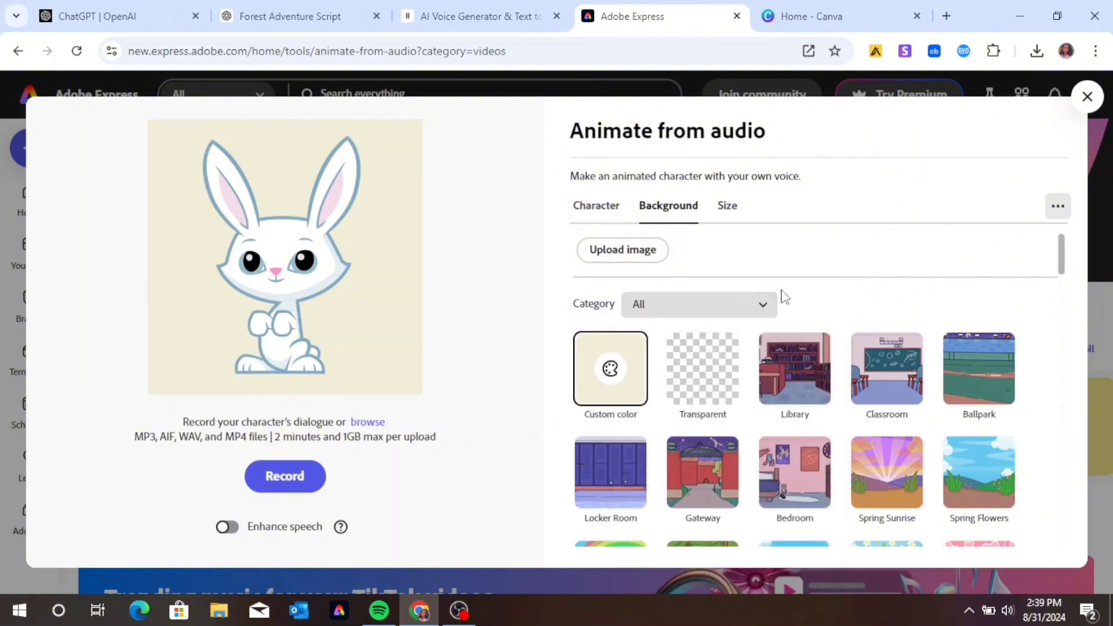
Step: Resize the rabbit animation for YouTube using the 16:9 Landscape format, 1920 x 1080
{"action": "left_click", "coordinate": [729, 207]}
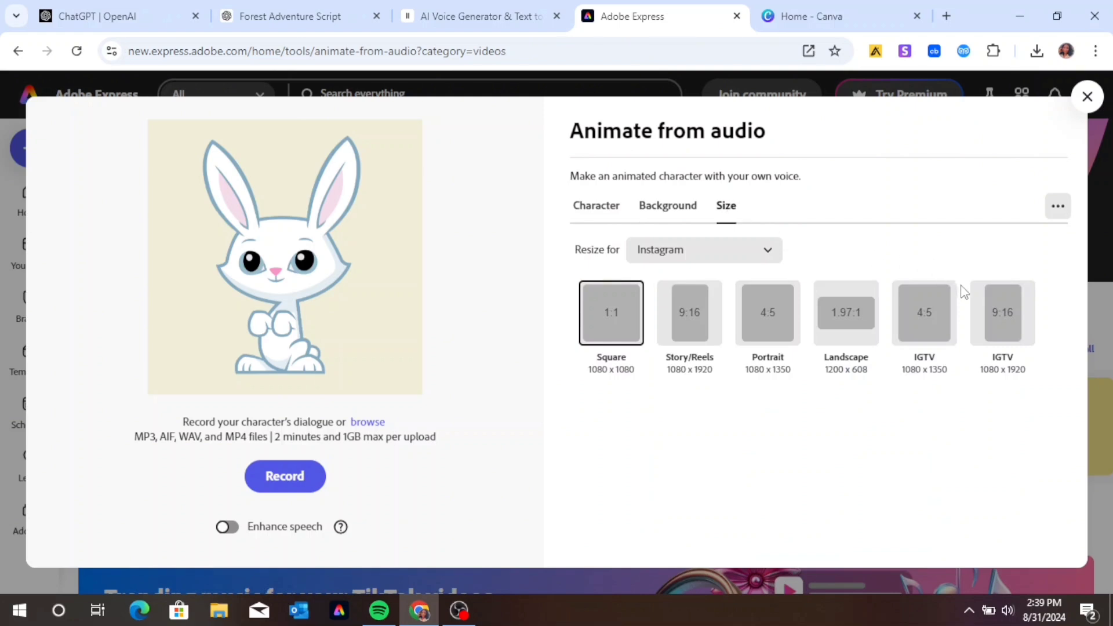
{"action": "left_click", "coordinate": [768, 256]}
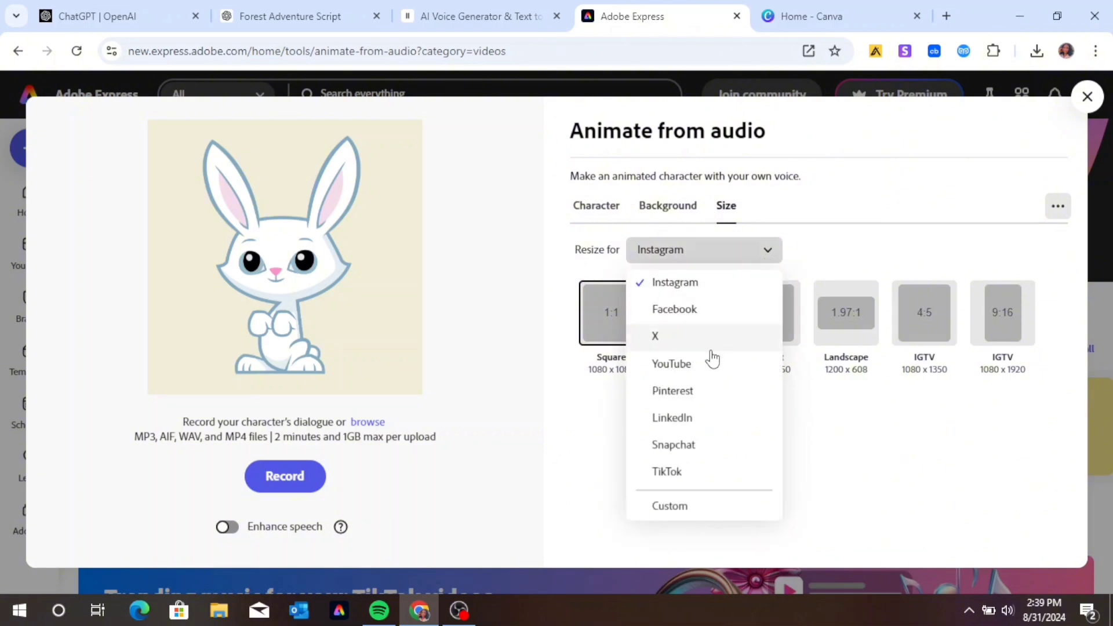
{"action": "left_click", "coordinate": [697, 369]}
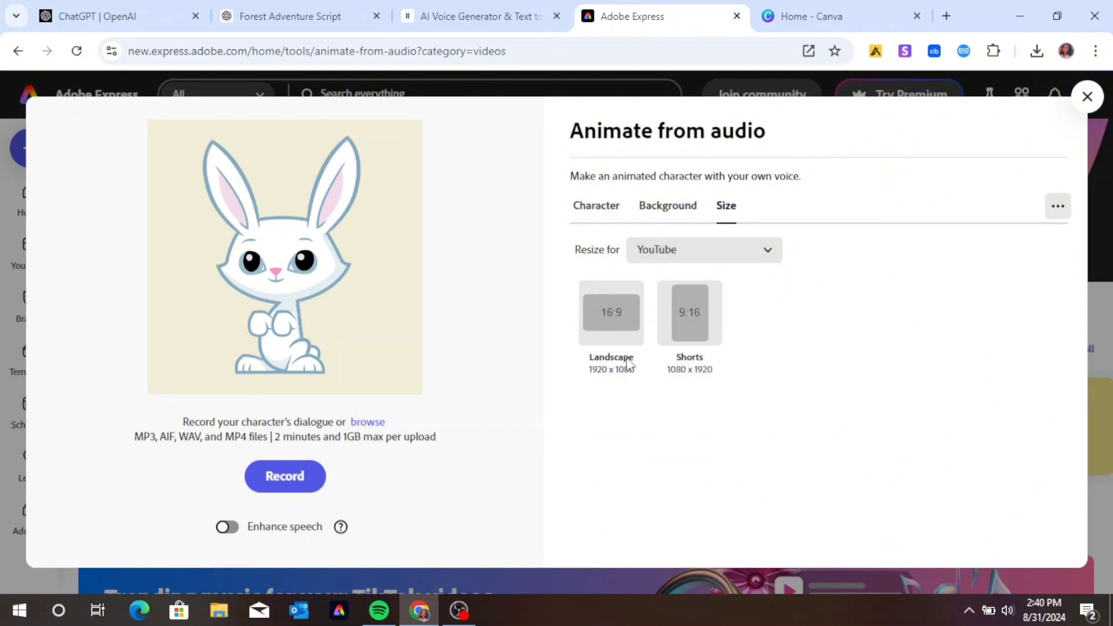
{"action": "left_click", "coordinate": [606, 336]}
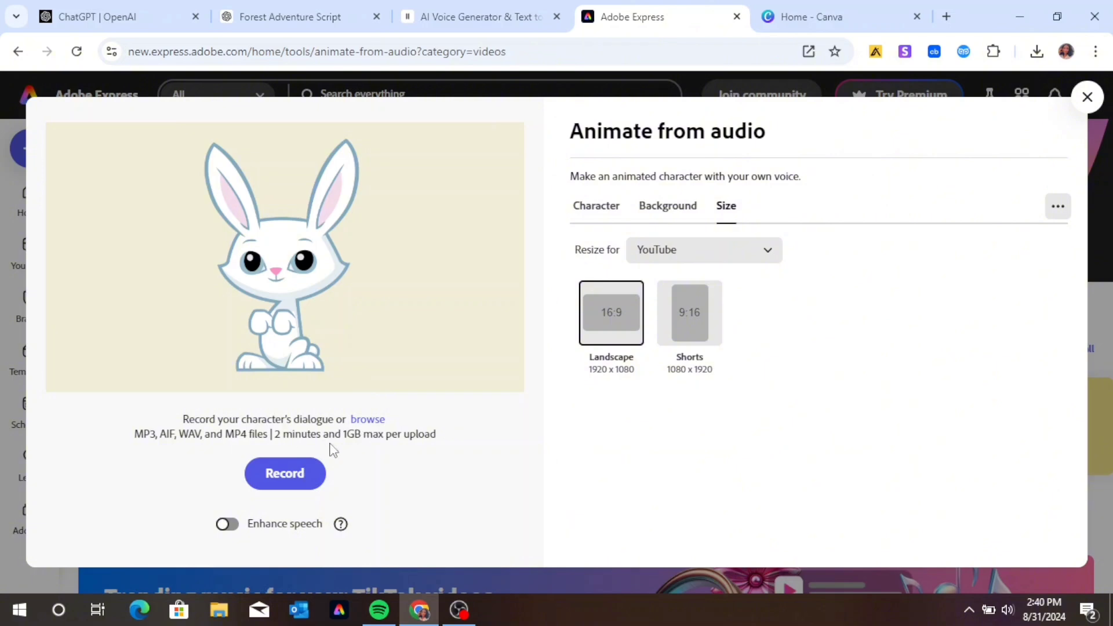
Step: Animate the rabbit from the audio file ElevenLabs_2024-08-31T13_01_40_Harry_pre_s50_sb75_se0_b_m2 and download the generated video
{"action": "left_click", "coordinate": [366, 420]}
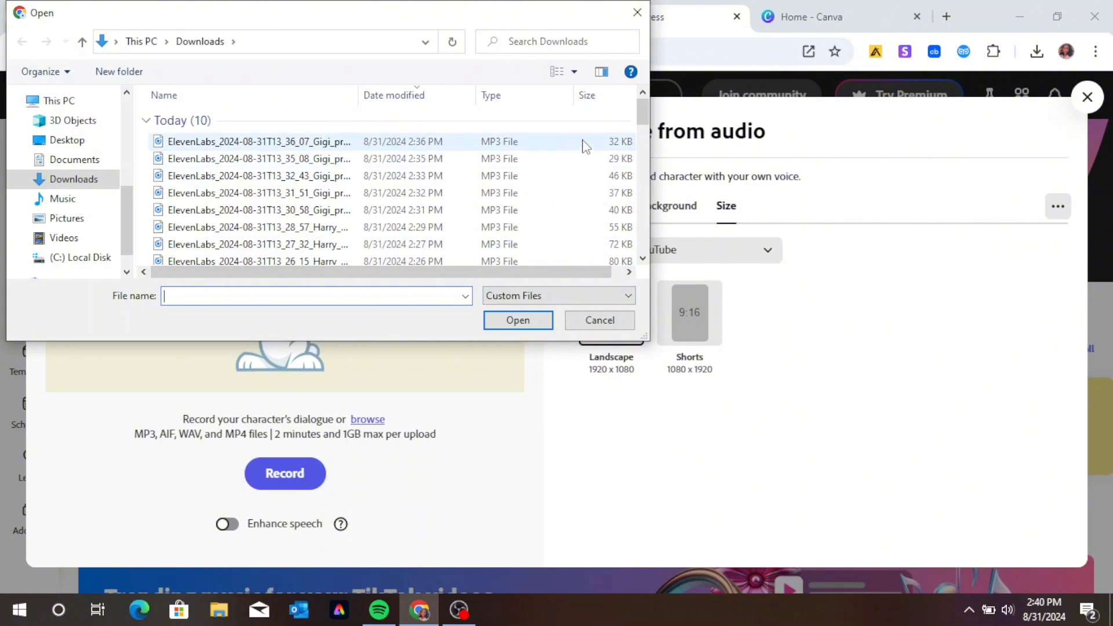
{"action": "left_click_drag", "start_coordinate": [643, 115], "coordinate": [641, 127]}
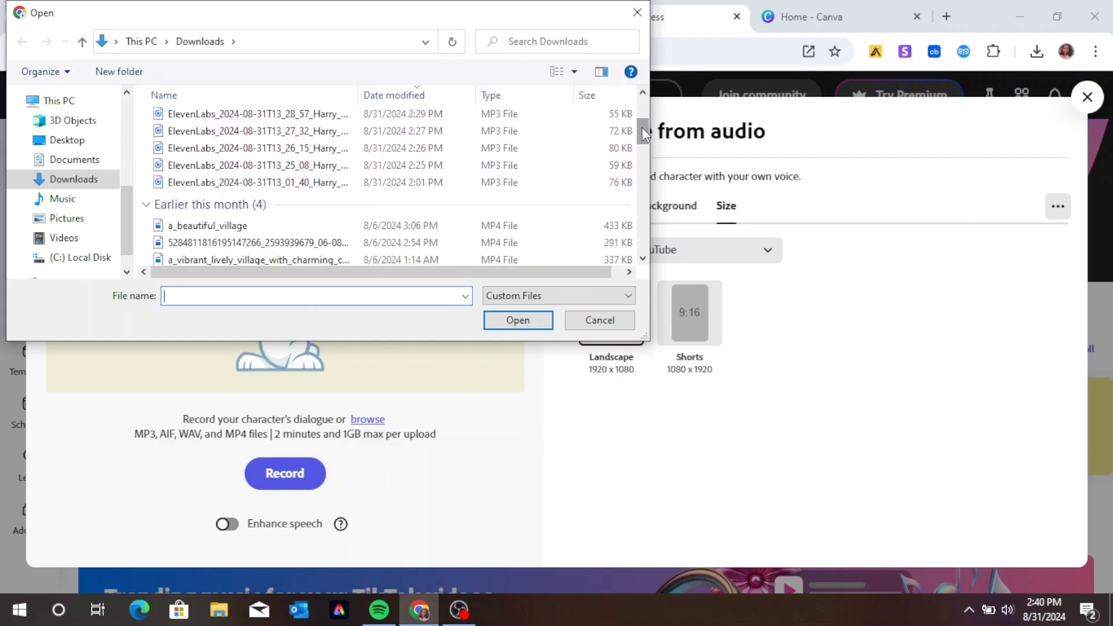
{"action": "left_click", "coordinate": [448, 182]}
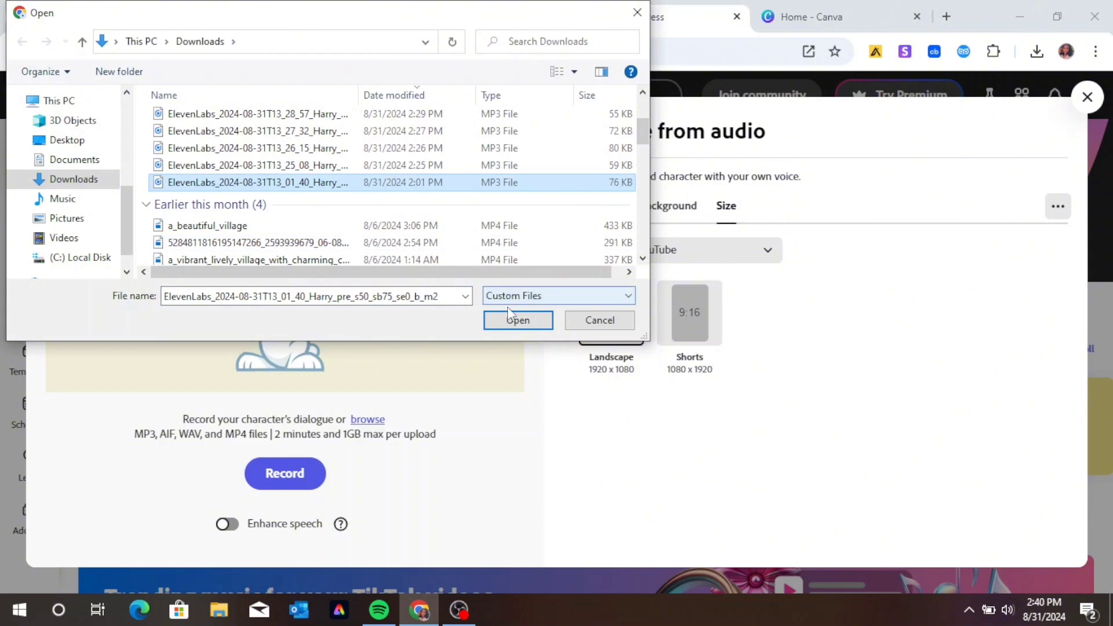
{"action": "left_click", "coordinate": [515, 320]}
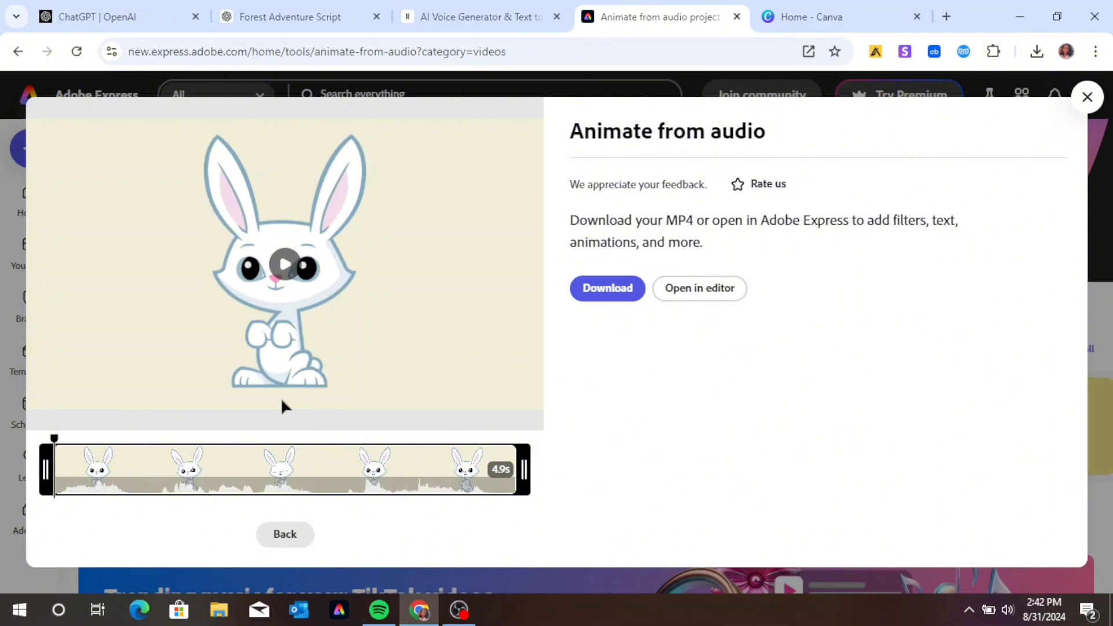
{"action": "left_click", "coordinate": [285, 267]}
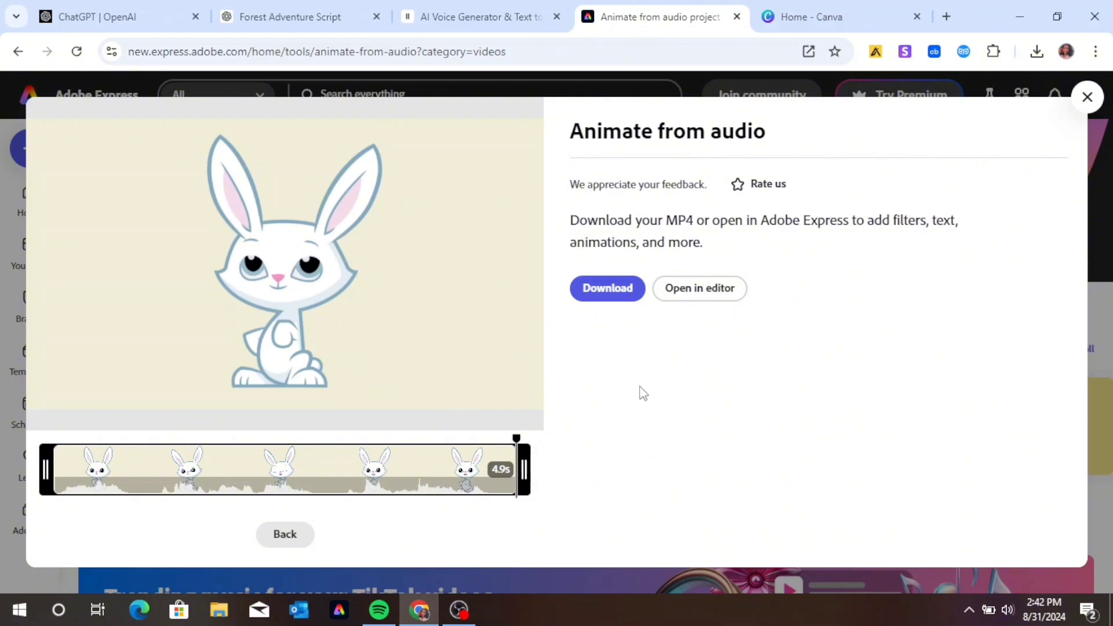
{"action": "left_click", "coordinate": [620, 295]}
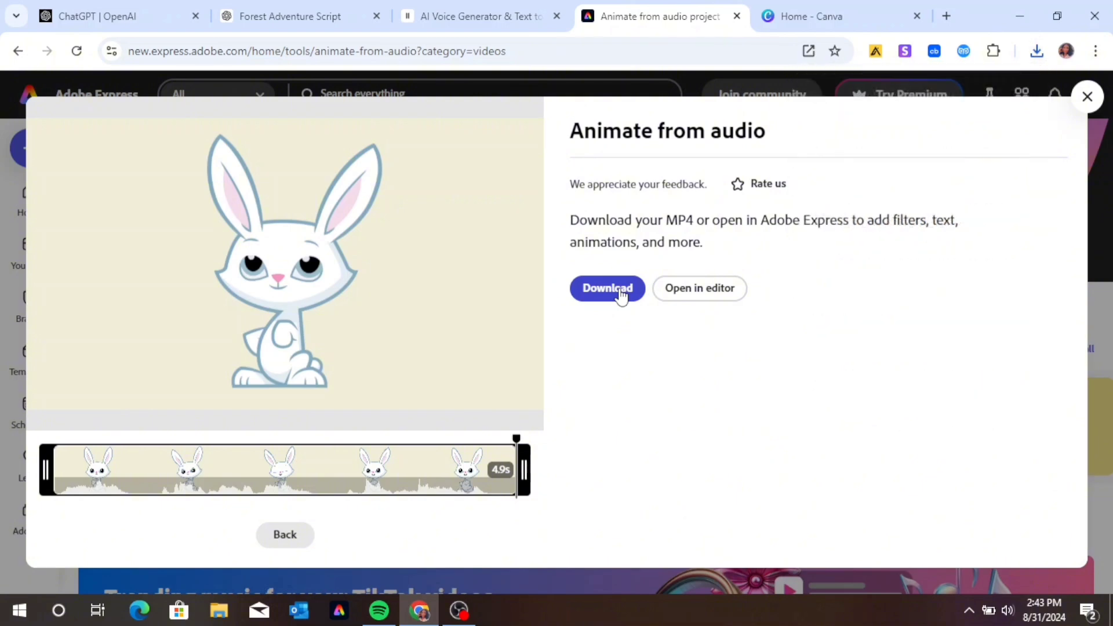
Step: Return to the rabbit's settings and replace its audio with ElevenLabs_2024-08-31T13_25_08_Harry_pre_s50_sb75_se0_b_m2
{"action": "left_click", "coordinate": [286, 533]}
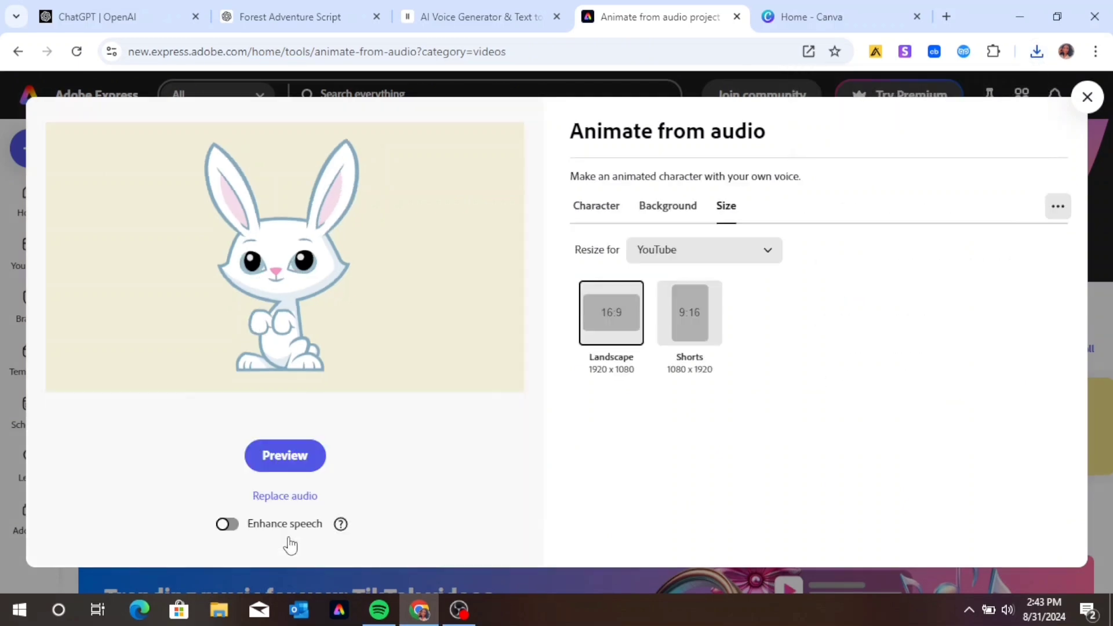
{"action": "left_click", "coordinate": [284, 496]}
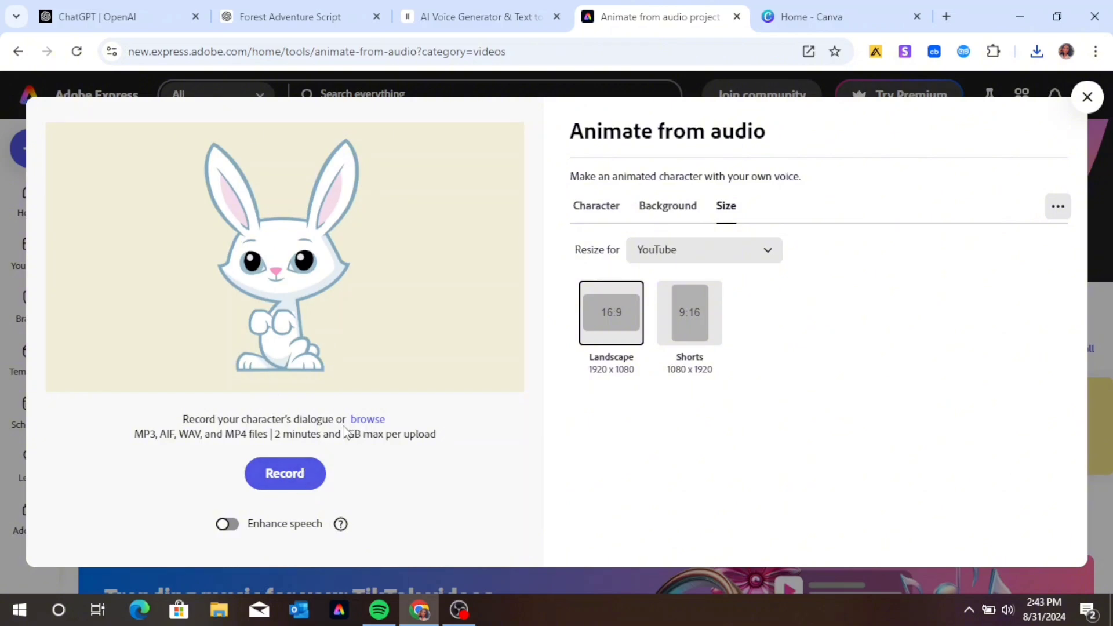
{"action": "left_click", "coordinate": [373, 421]}
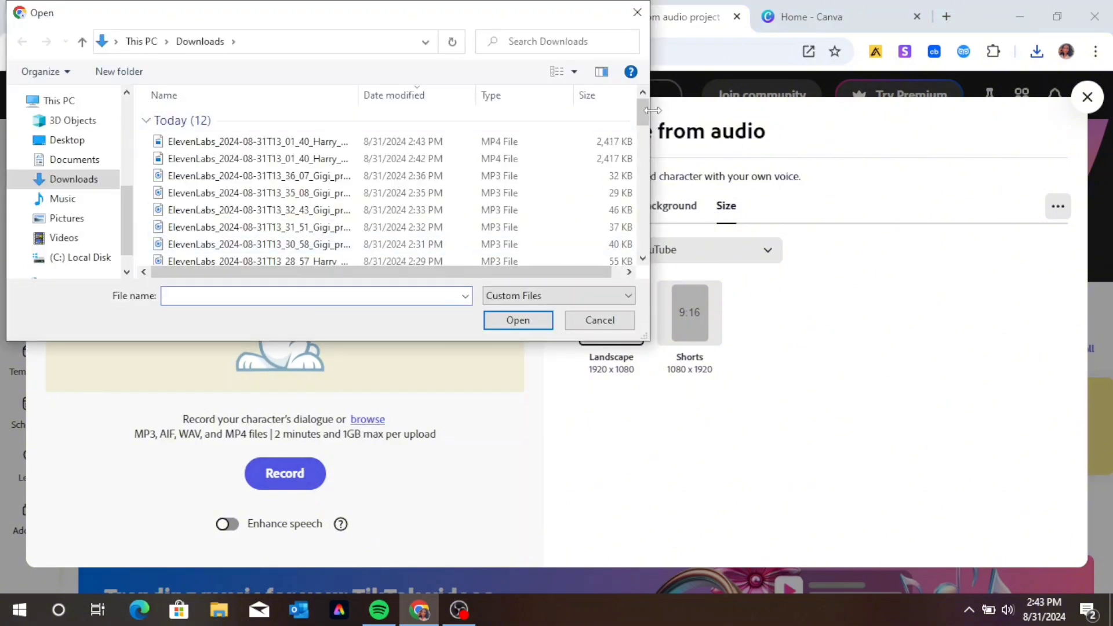
{"action": "mouse_move", "coordinate": [644, 116]}
{"action": "left_mouse_down"}
{"action": "mouse_move", "coordinate": [642, 153]}
{"action": "mouse_move", "coordinate": [641, 138]}
{"action": "left_mouse_up"}
{"action": "left_click", "coordinate": [324, 181]}
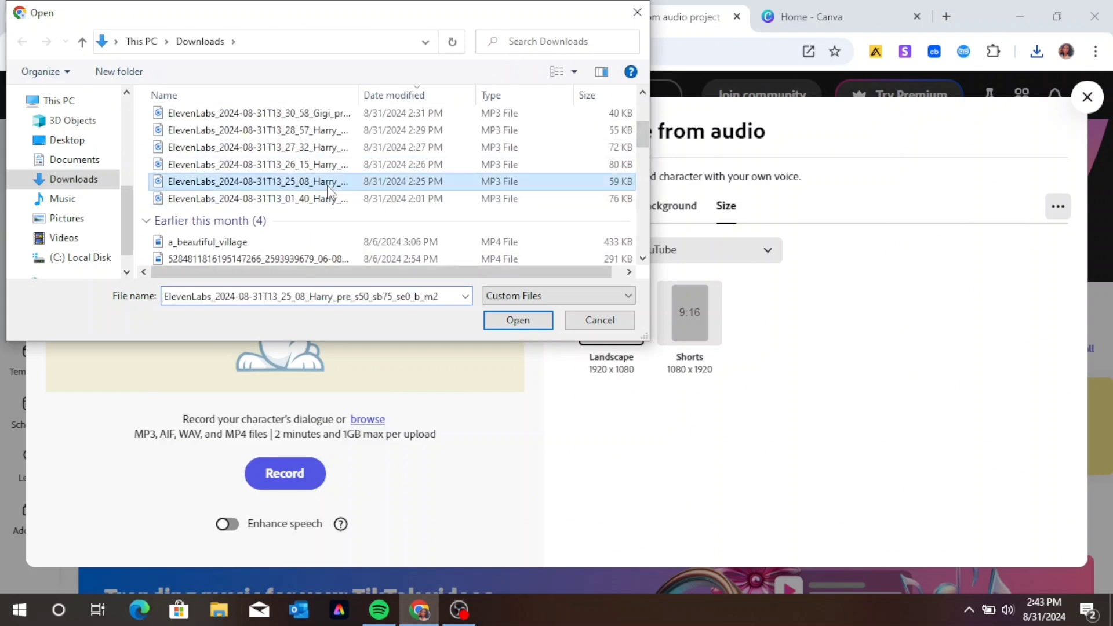
{"action": "left_click", "coordinate": [512, 320]}
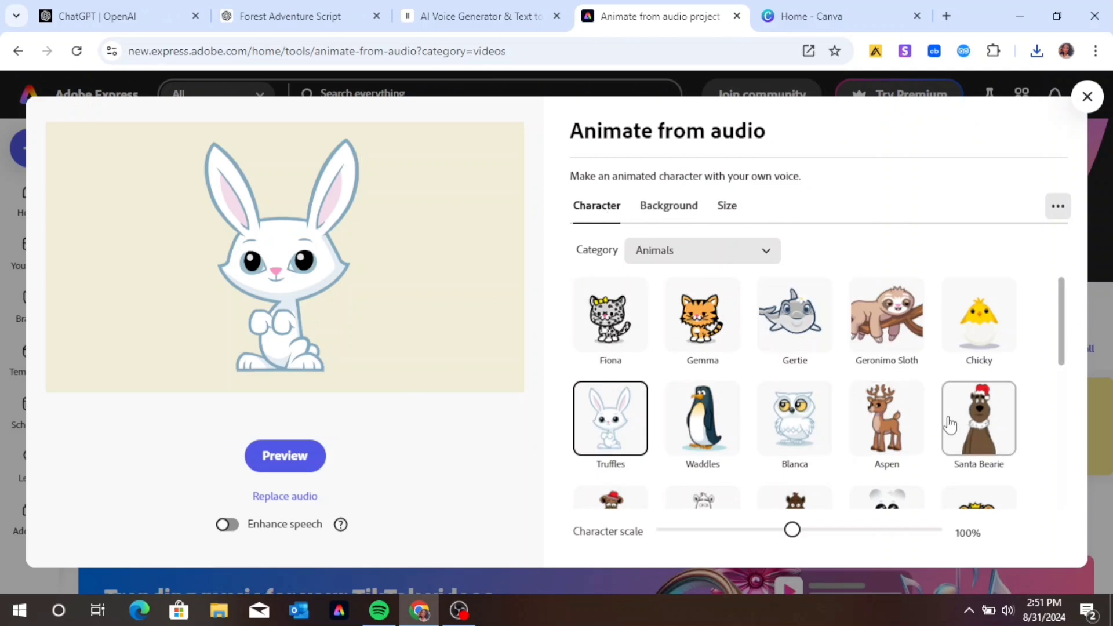
Step: Filter the characters to the All People category and choose the blonde girl Jocelyn
{"action": "left_click", "coordinate": [765, 252]}
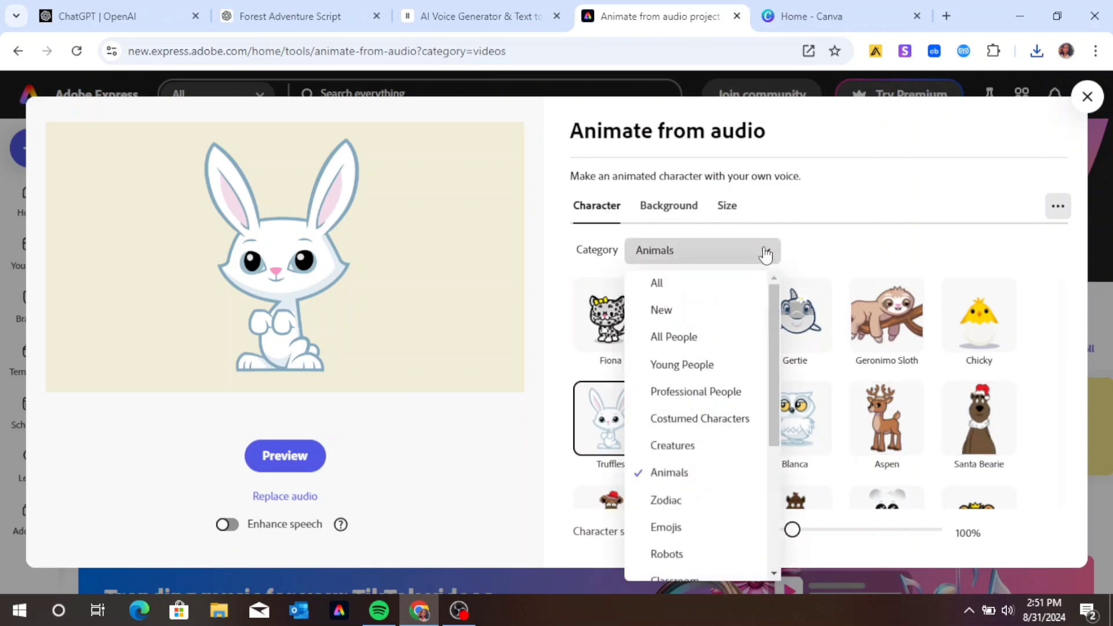
{"action": "left_click", "coordinate": [713, 346]}
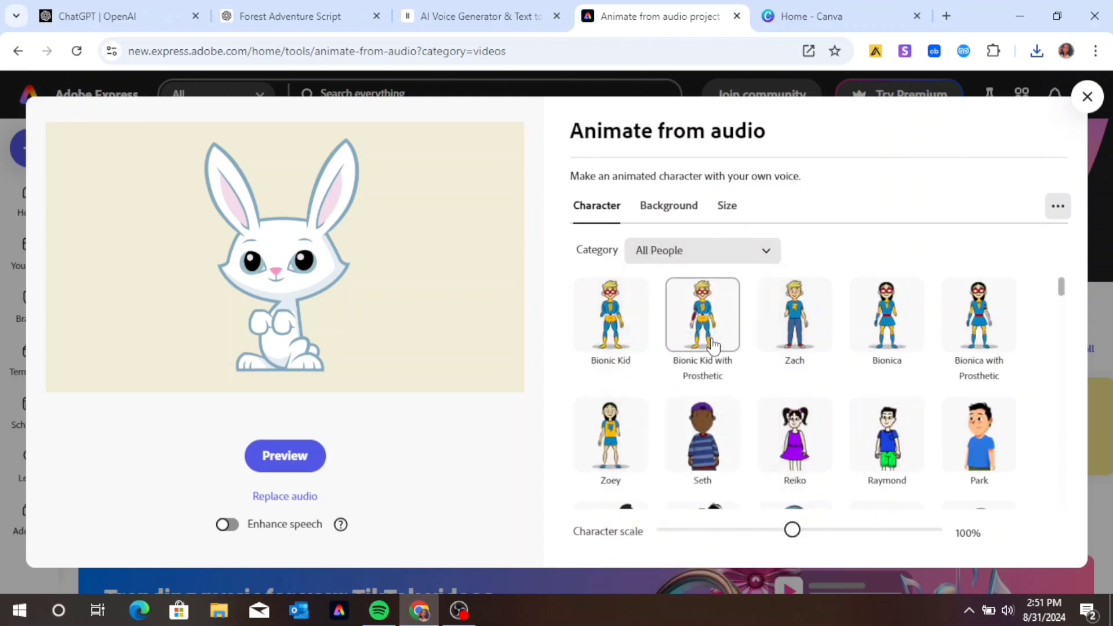
{"action": "left_click_drag", "start_coordinate": [1061, 288], "coordinate": [1063, 409]}
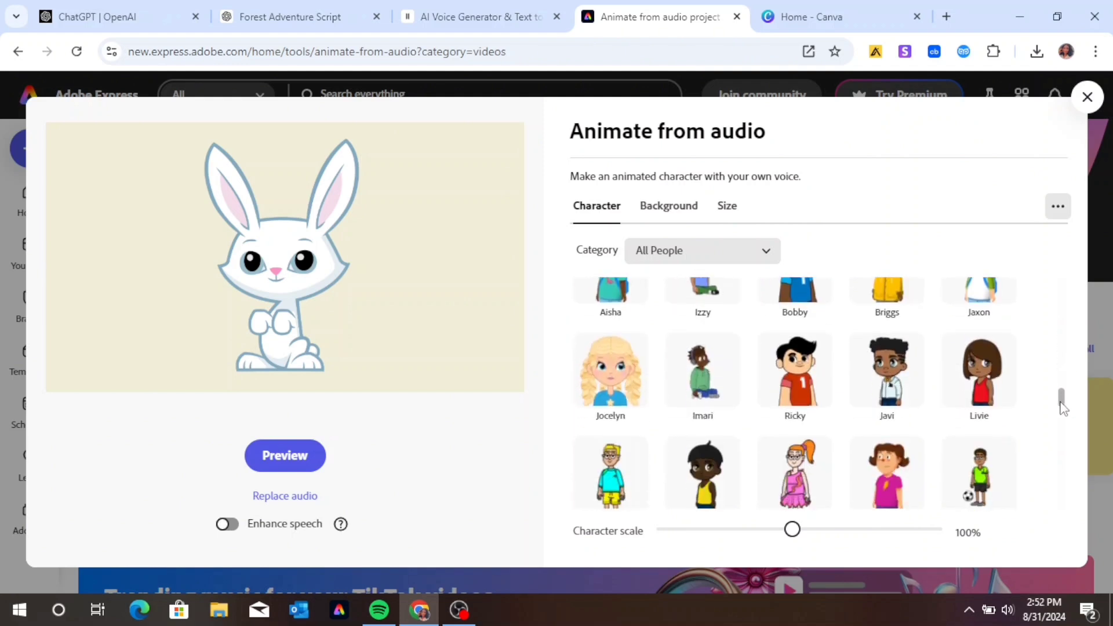
{"action": "left_click", "coordinate": [630, 385]}
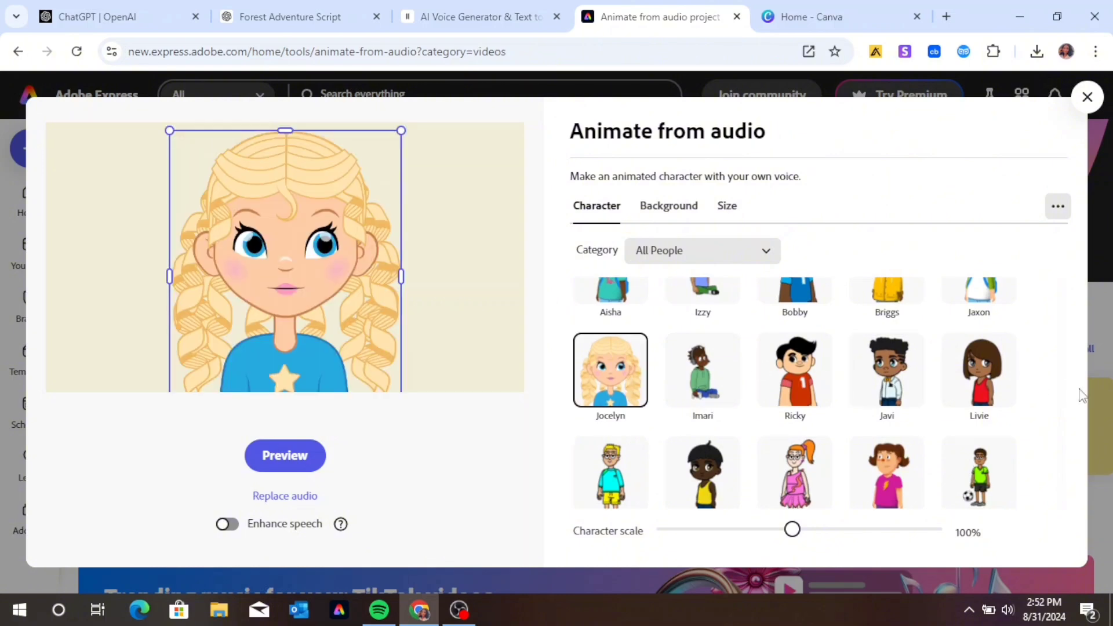
{"action": "left_click_drag", "start_coordinate": [1063, 404], "coordinate": [1082, 311]}
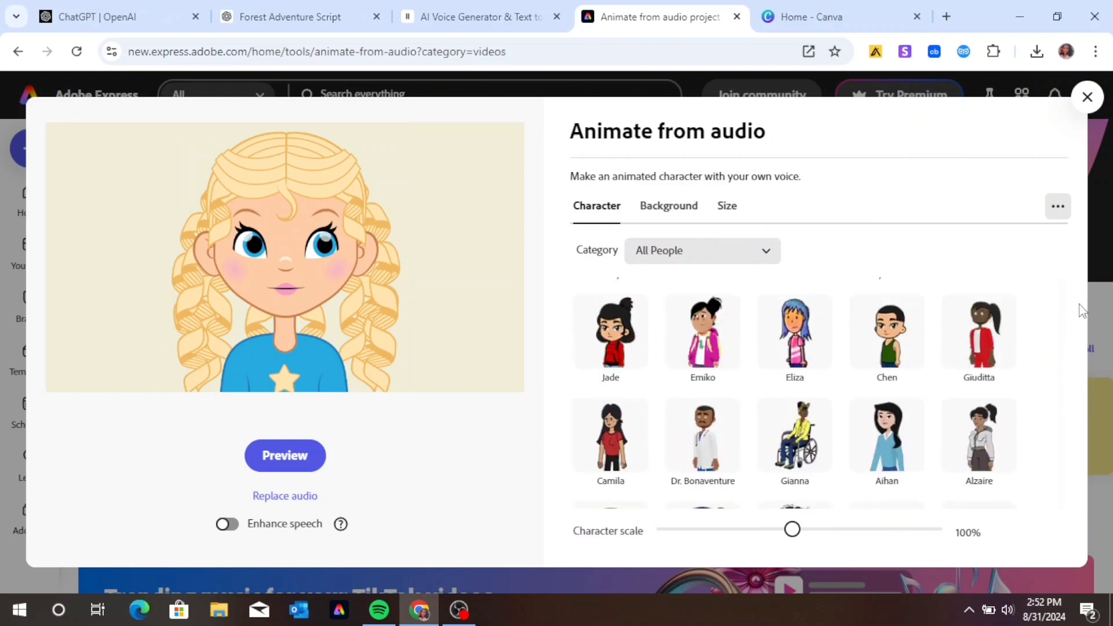
Step: Check the custom background colour and the size settings for the girl's animation
{"action": "left_click", "coordinate": [685, 213]}
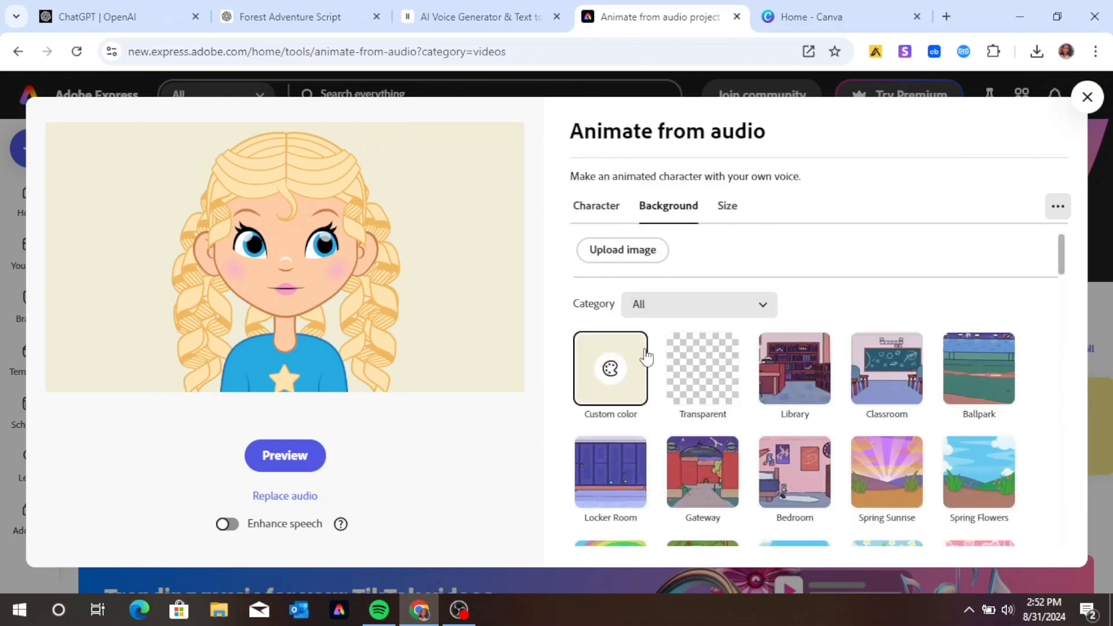
{"action": "left_click", "coordinate": [636, 364]}
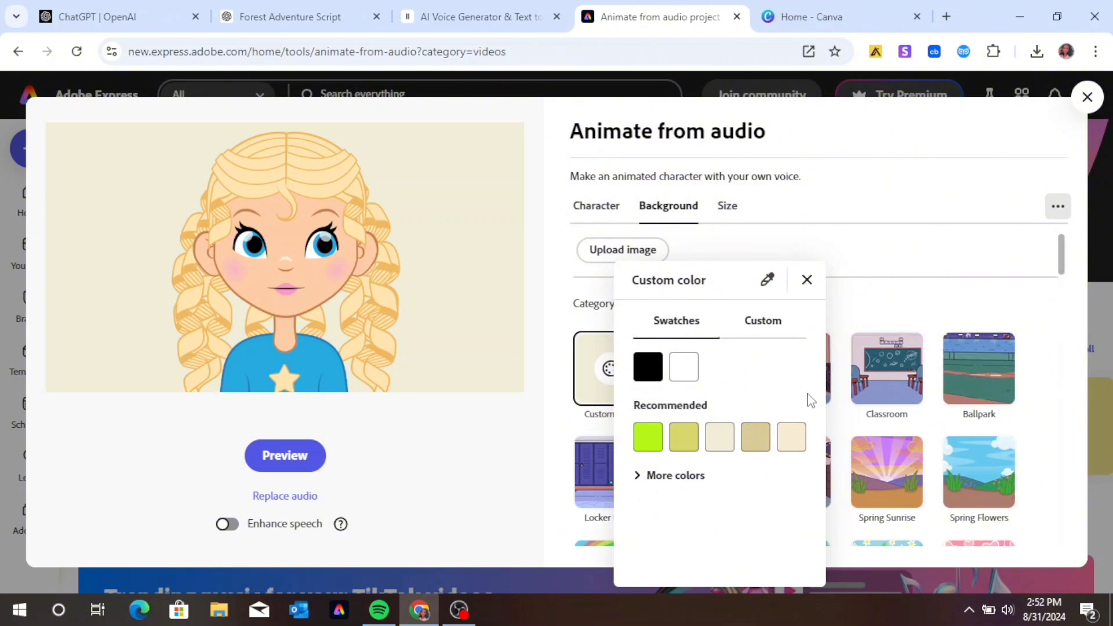
{"action": "left_click", "coordinate": [727, 206]}
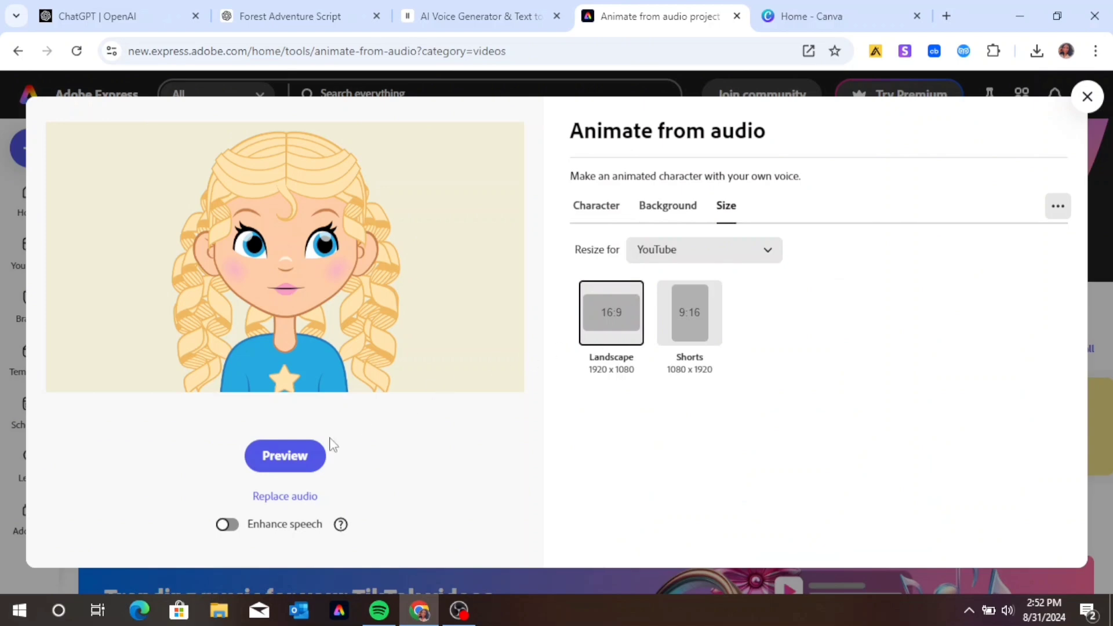
Step: Animate the girl with the replacement audio ElevenLabs_2024-08-31T13_30_58_Gigi_pre_s50_sb75_se0_b_m2, and download the generated video
{"action": "left_click", "coordinate": [287, 497]}
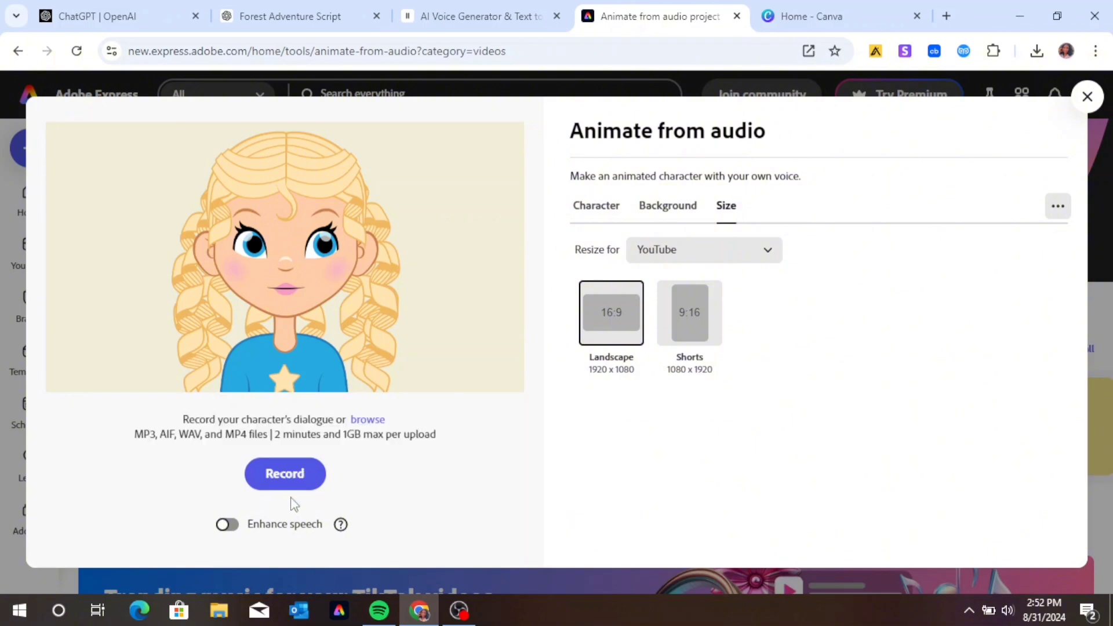
{"action": "left_click", "coordinate": [370, 421]}
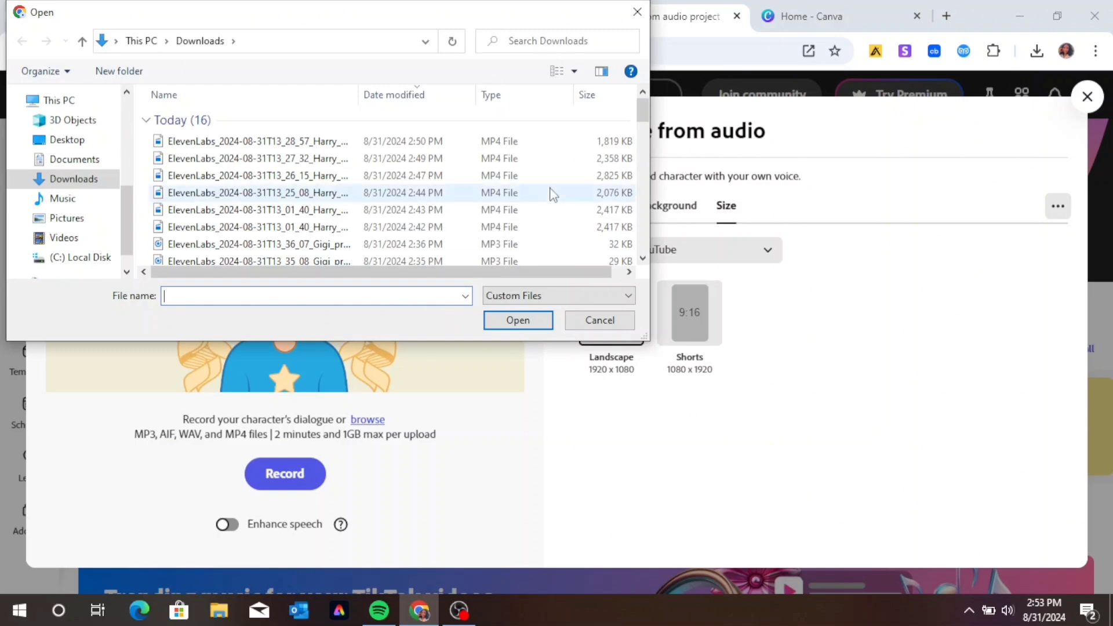
{"action": "mouse_move", "coordinate": [646, 109]}
{"action": "left_mouse_down"}
{"action": "mouse_move", "coordinate": [648, 141]}
{"action": "mouse_move", "coordinate": [648, 131]}
{"action": "left_mouse_up"}
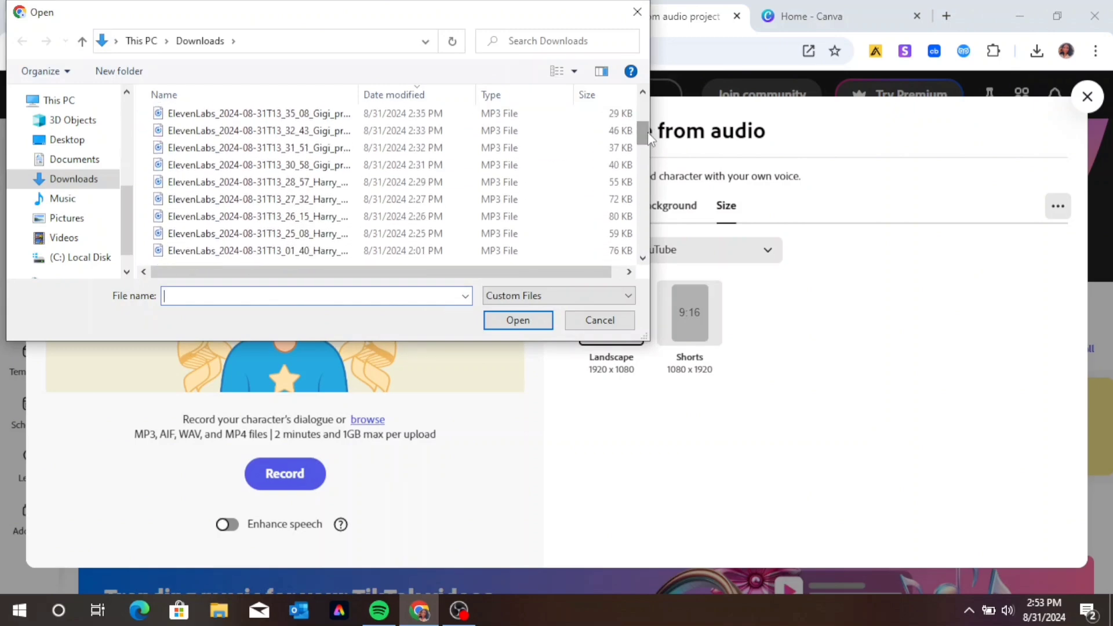
{"action": "left_click", "coordinate": [415, 166]}
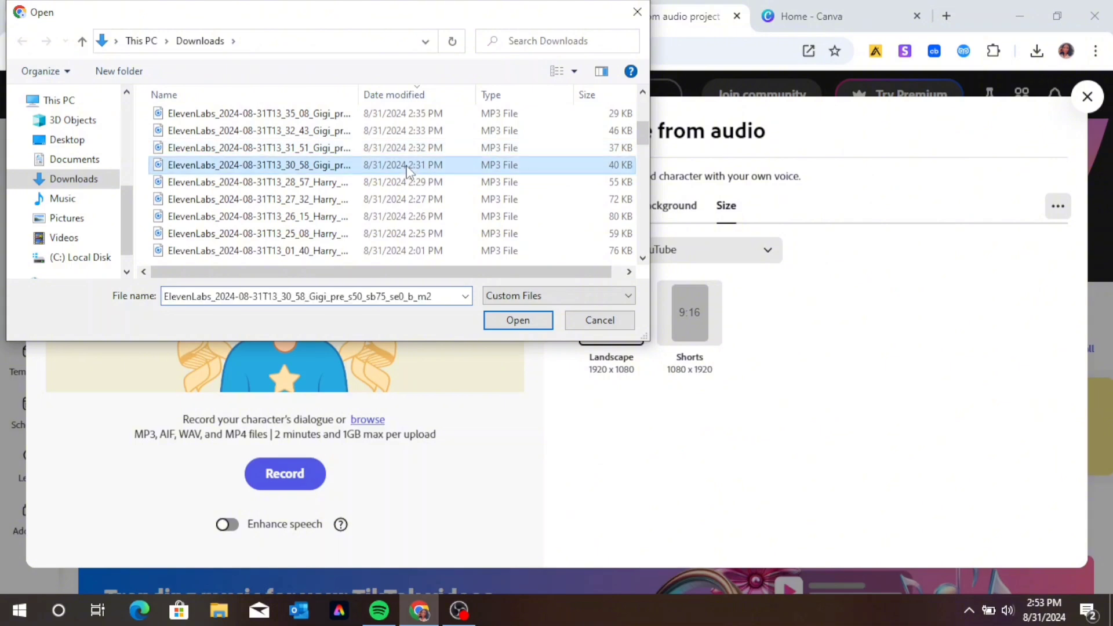
{"action": "left_click", "coordinate": [498, 322]}
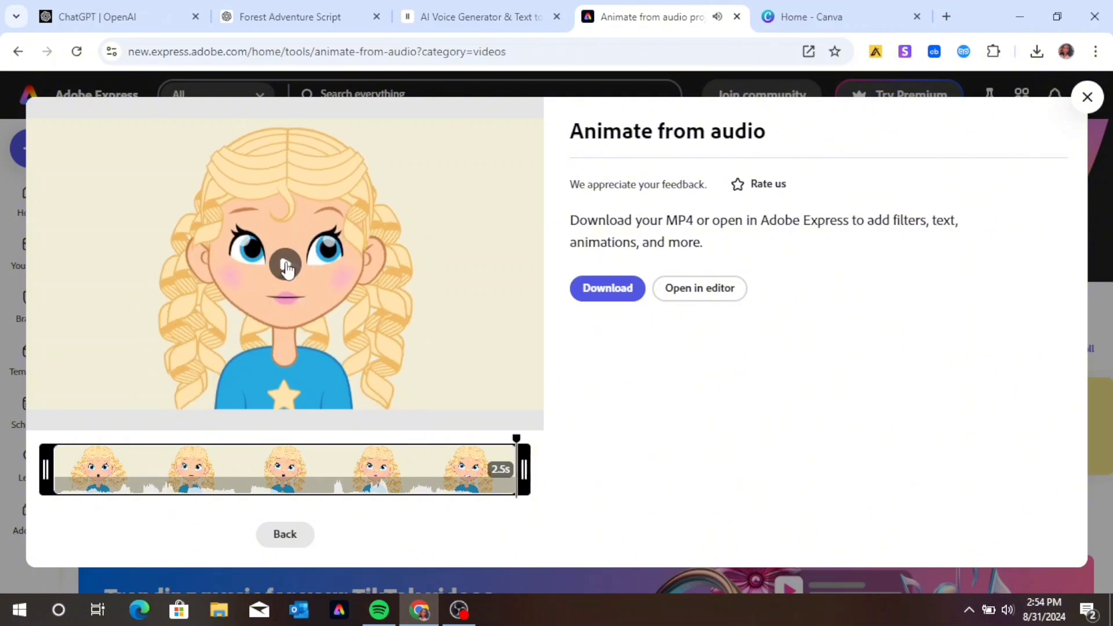
{"action": "left_click", "coordinate": [285, 266]}
{"action": "left_click", "coordinate": [599, 296]}
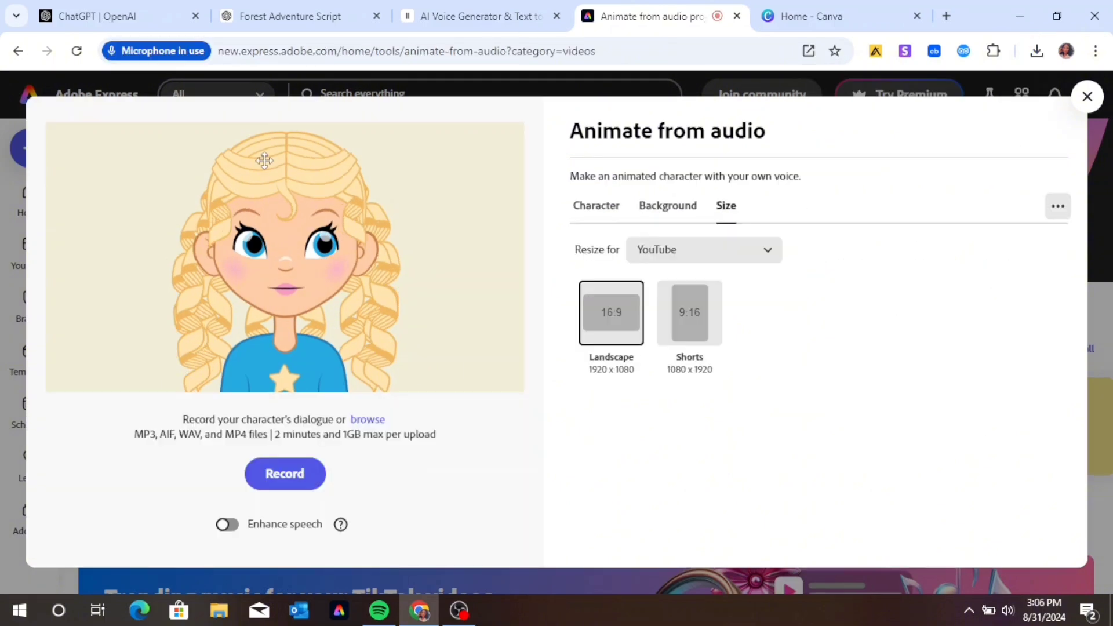
{"action": "left_click", "coordinate": [298, 486]}
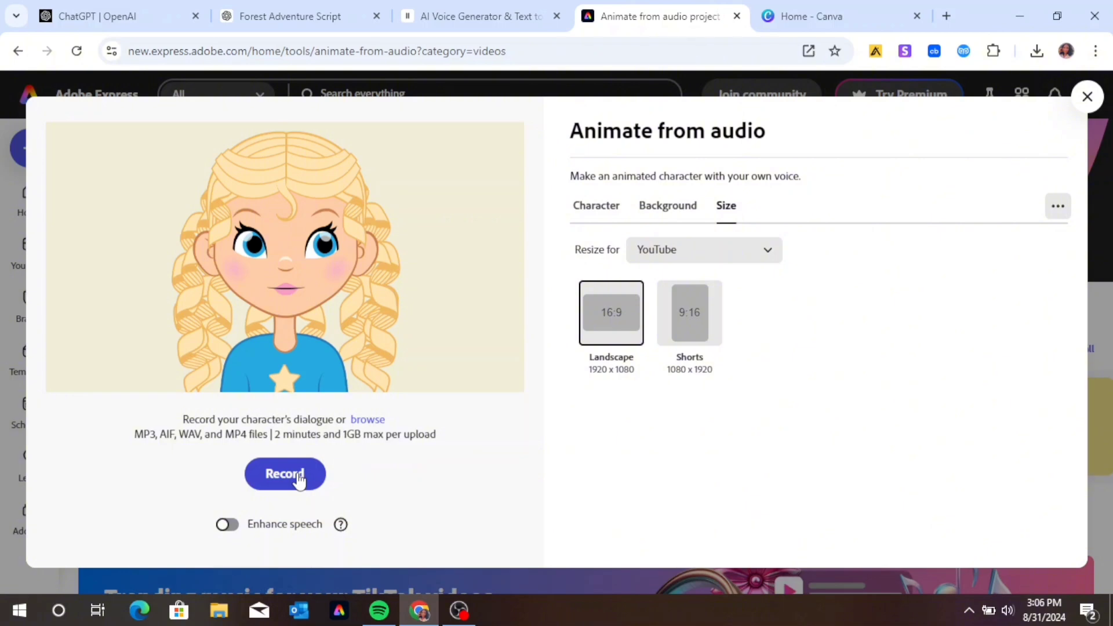
{"action": "left_click", "coordinate": [969, 611]}
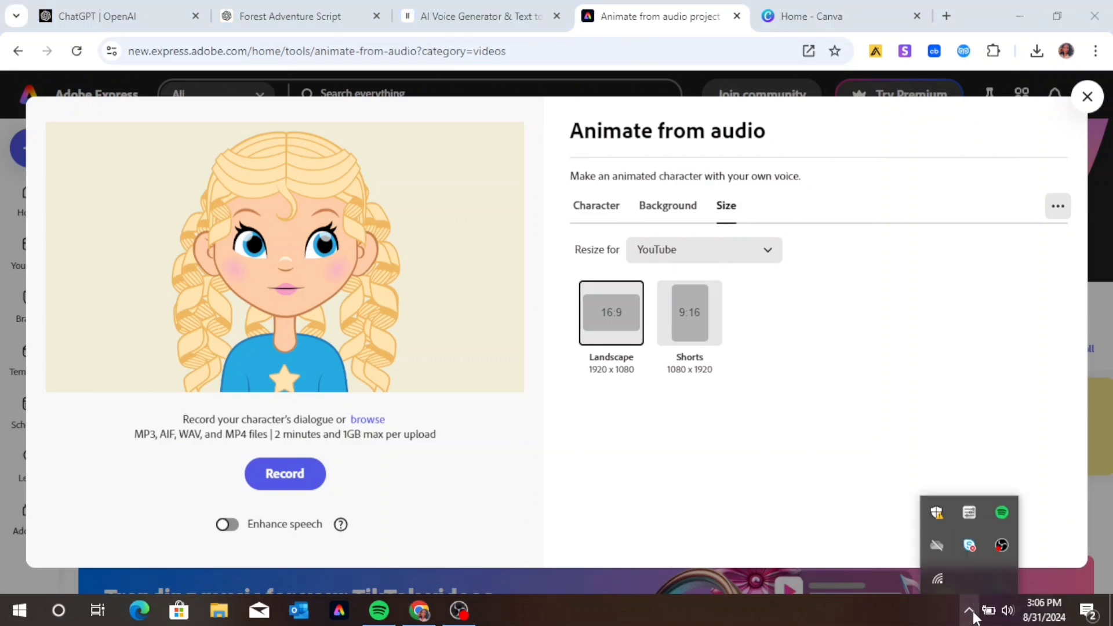
{"action": "left_click", "coordinate": [877, 499]}
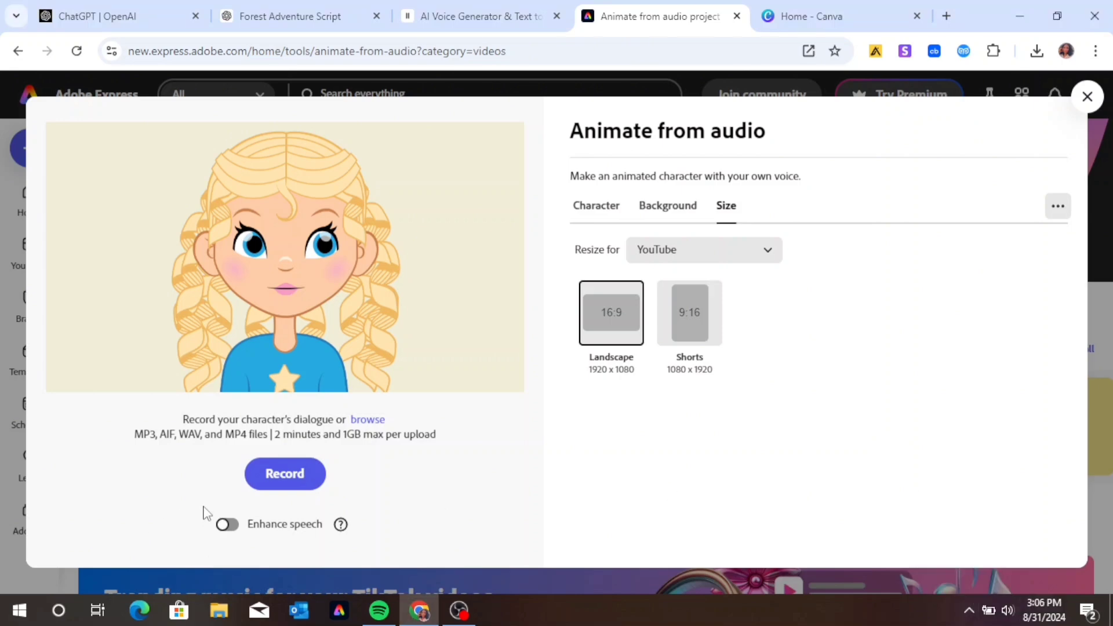
{"action": "left_click", "coordinate": [296, 473]}
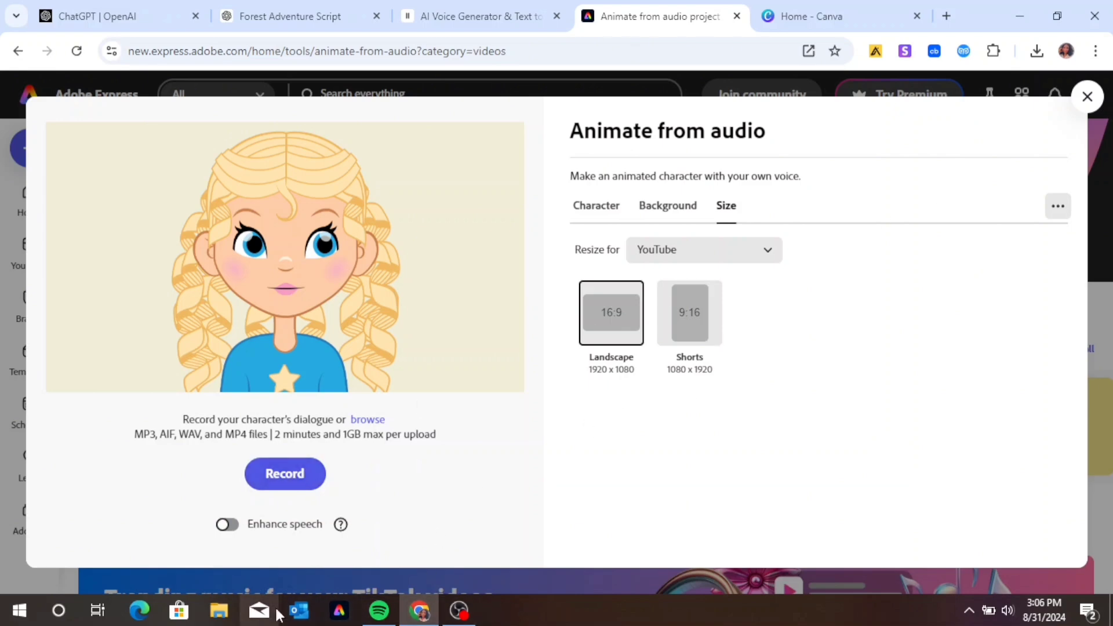
{"action": "left_click", "coordinate": [969, 611]}
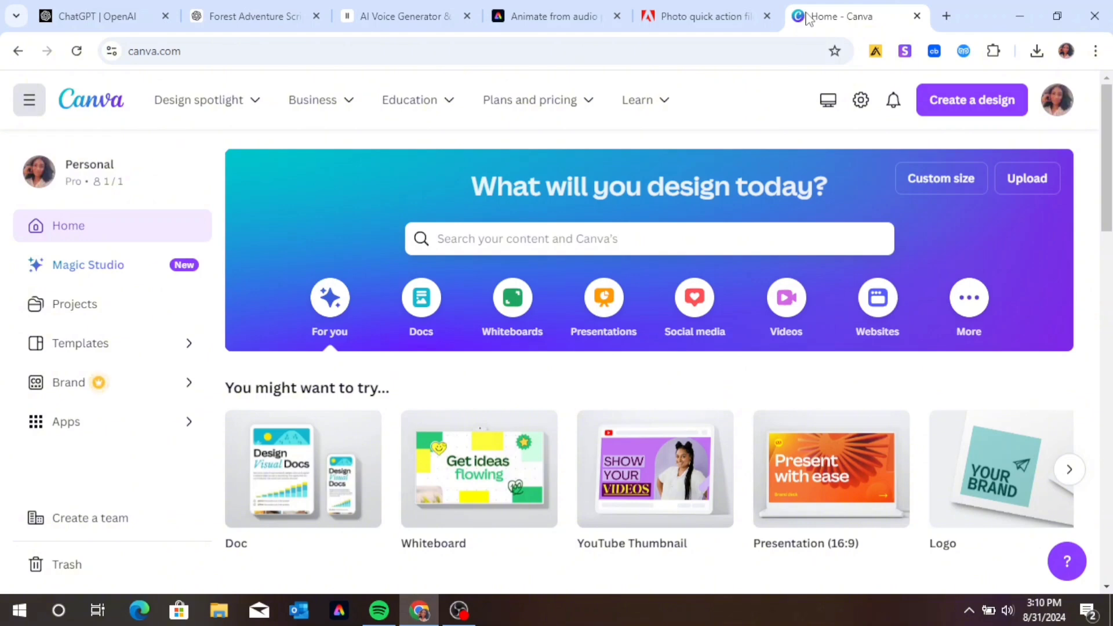
Step: Create a new blank Video design and open Magic Media for it
{"action": "left_click", "coordinate": [973, 105]}
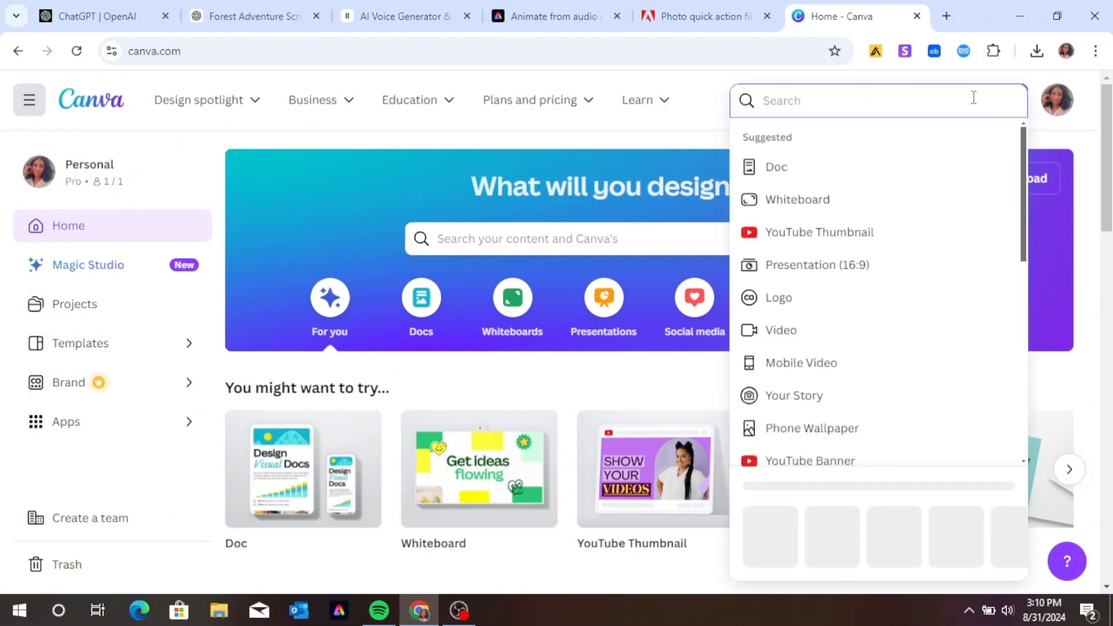
{"action": "left_click", "coordinate": [822, 333]}
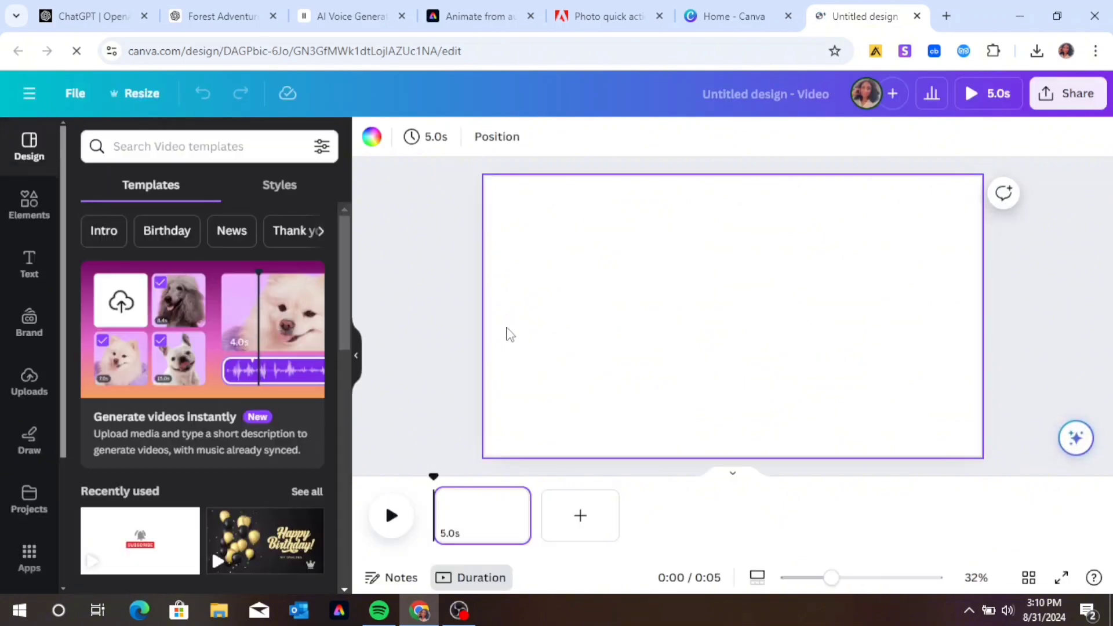
{"action": "left_click_drag", "start_coordinate": [61, 273], "coordinate": [64, 444]}
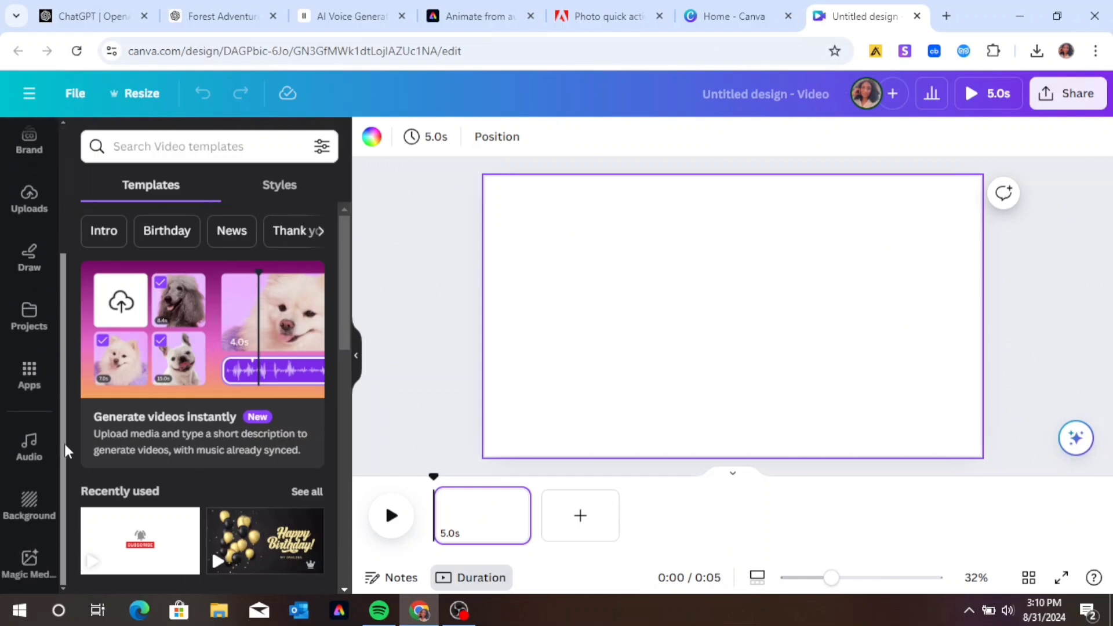
{"action": "left_click", "coordinate": [37, 570]}
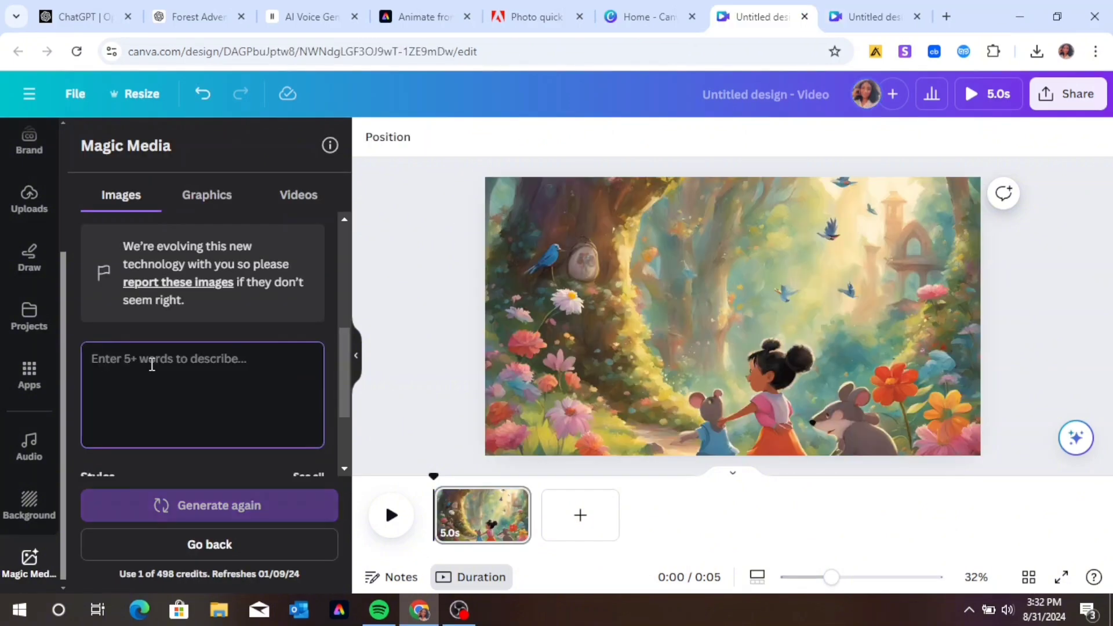
Step: Generate Magic Media images in Retrowave style from the prompt "A bright color cartoon village forest with trees,flowers and butterflies"
{"action": "left_click", "coordinate": [152, 364]}
{"action": "type", "text": "A br"}
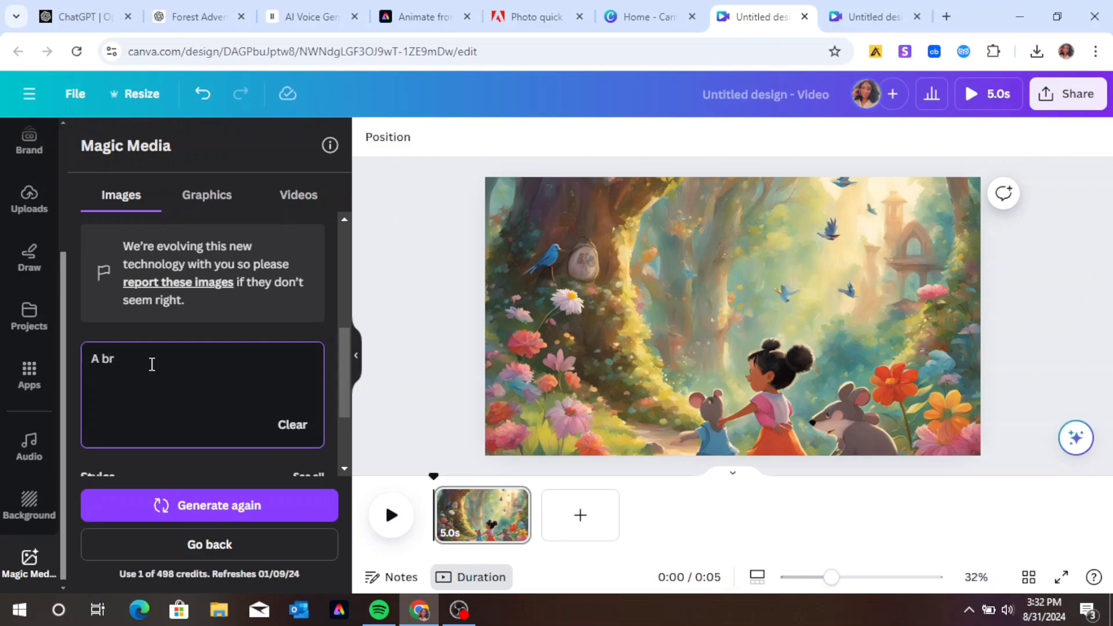
{"action": "type", "text": "ight color cartoon villag"}
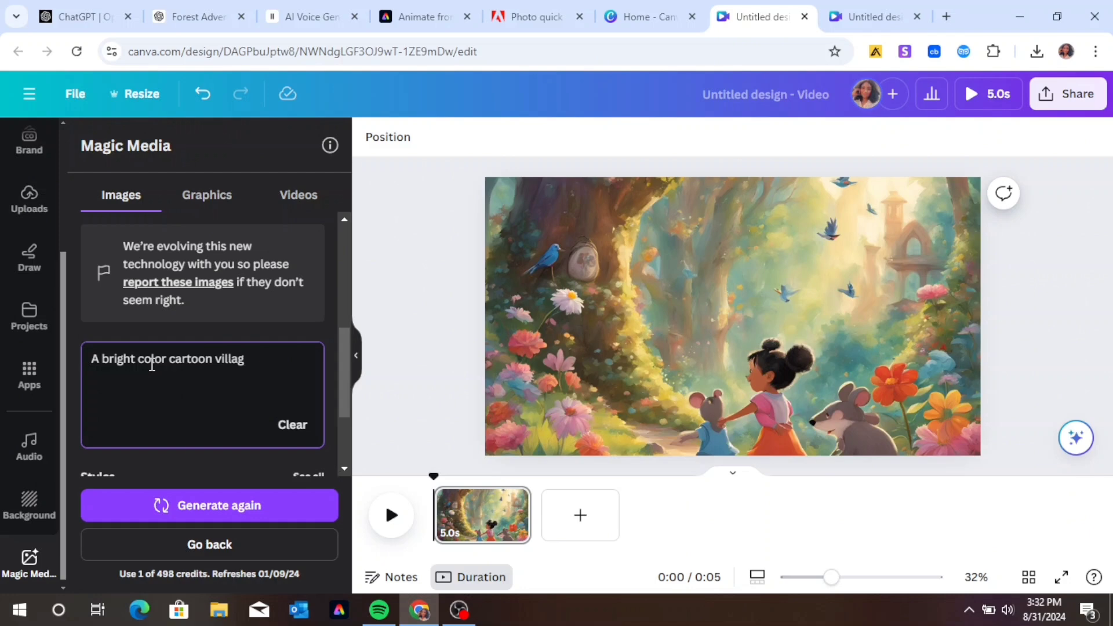
{"action": "type", "text": "e forest with trees,f"}
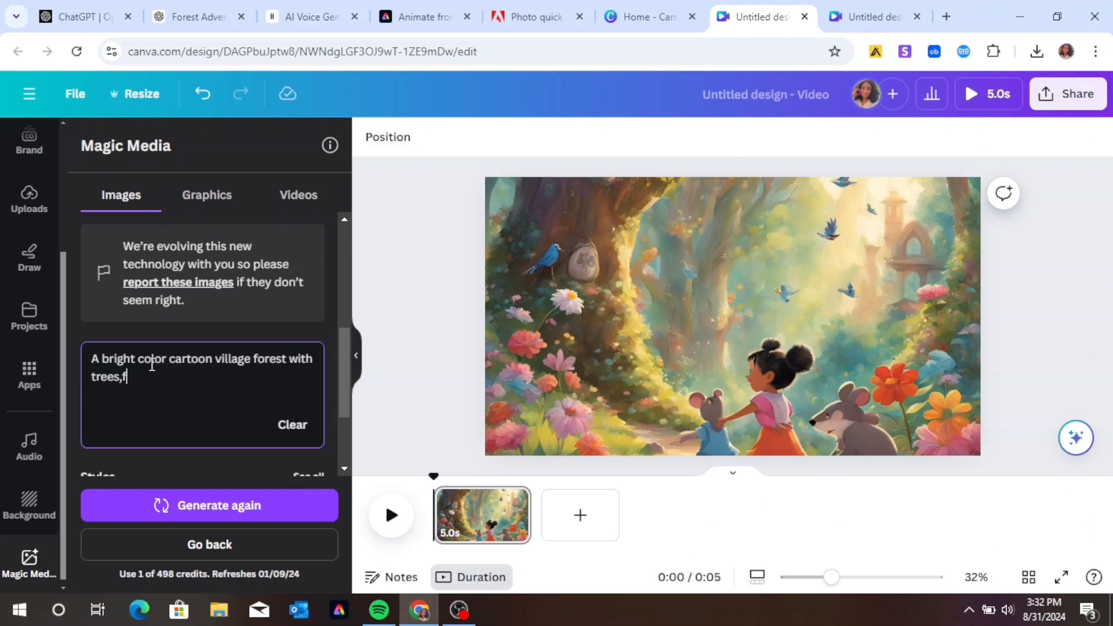
{"action": "type", "text": "lowers and butterf"}
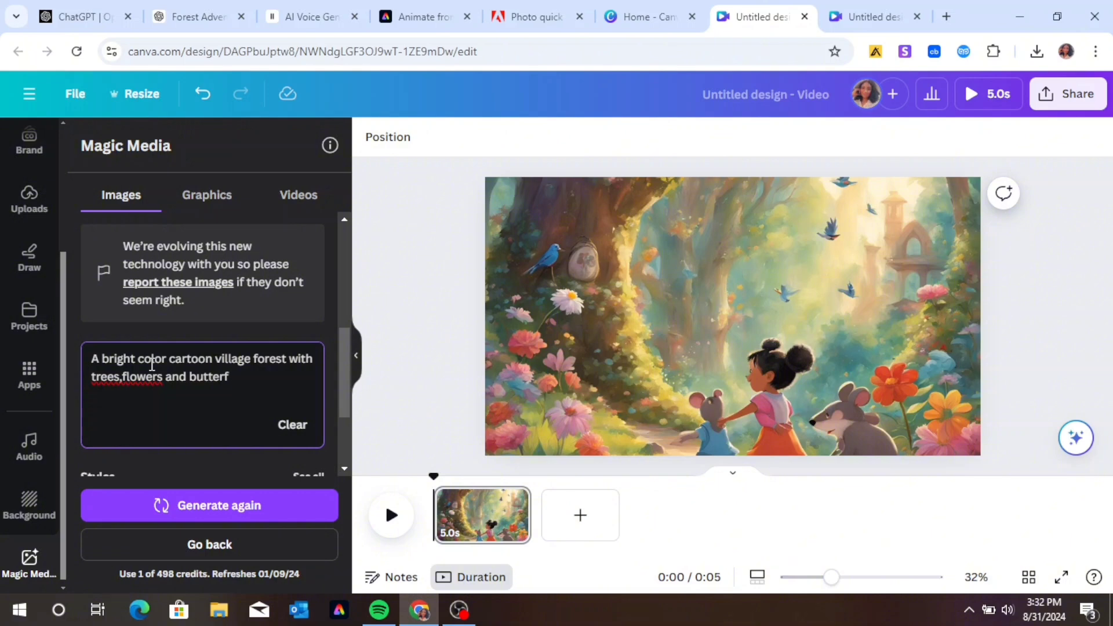
{"action": "type", "text": "lies"}
{"action": "scroll", "coordinate": [346, 371], "scroll_direction": "down", "scroll_amount": 2}
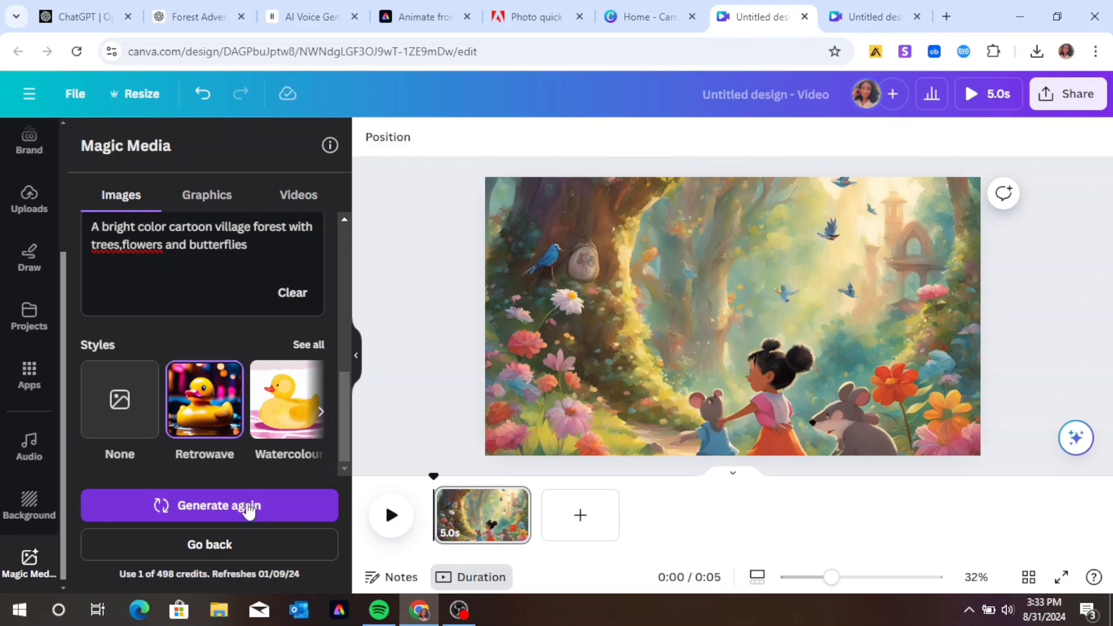
{"action": "left_click", "coordinate": [248, 506]}
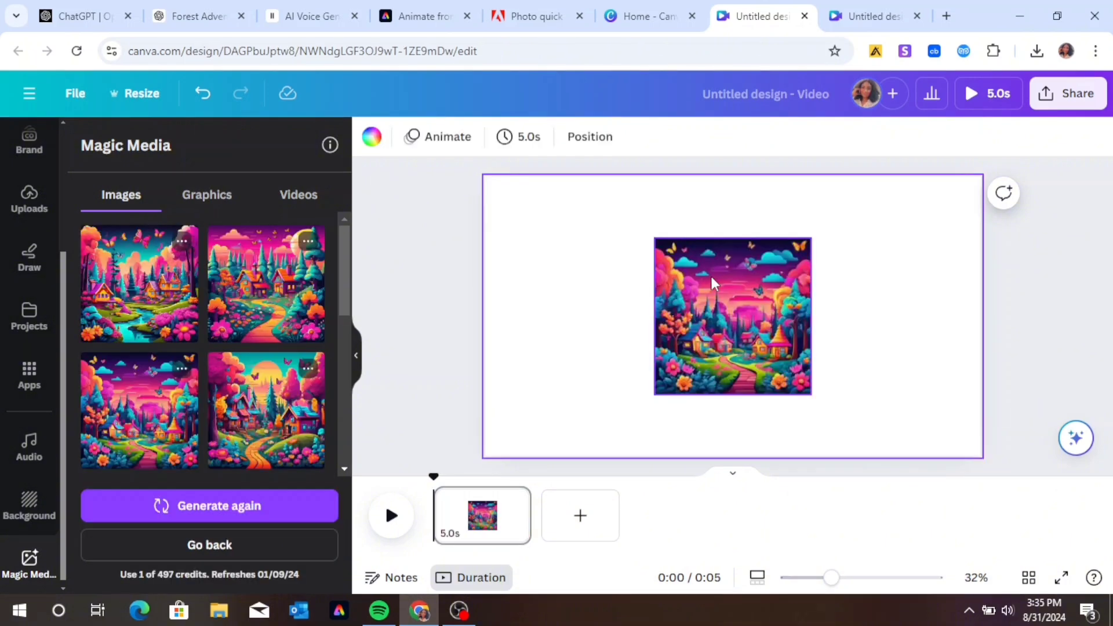
Step: Set the generated Retrowave village image as the background of the first page
{"action": "left_click", "coordinate": [718, 285]}
{"action": "right_click", "coordinate": [719, 286]}
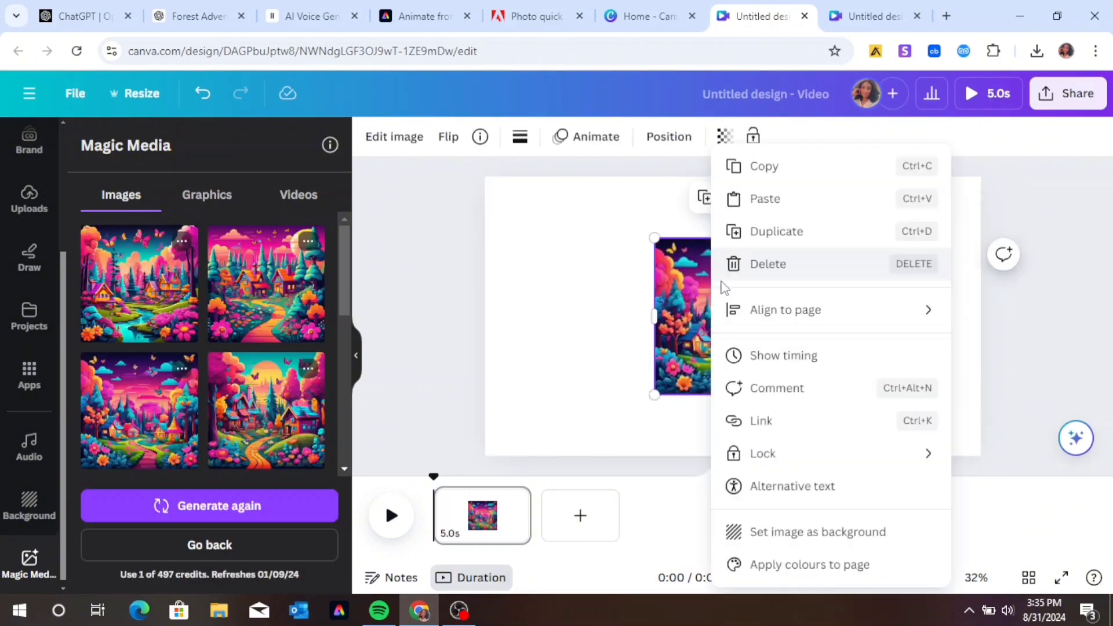
{"action": "left_click", "coordinate": [787, 536]}
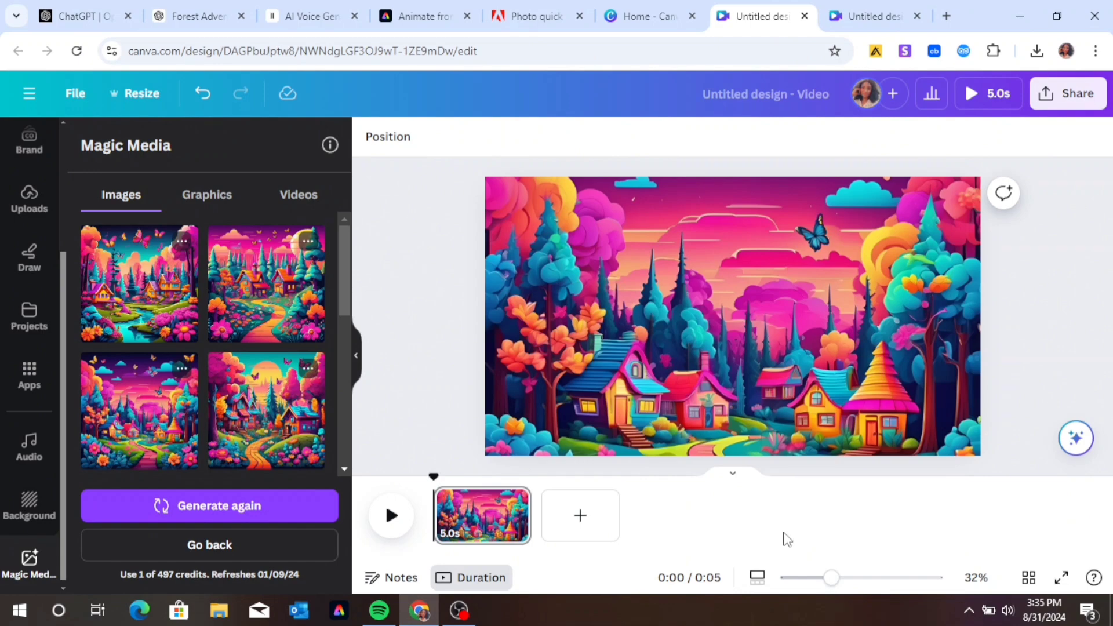
Step: Change the Magic Media style to Concept art and generate the village forest images again
{"action": "left_click_drag", "start_coordinate": [345, 284], "coordinate": [347, 457]}
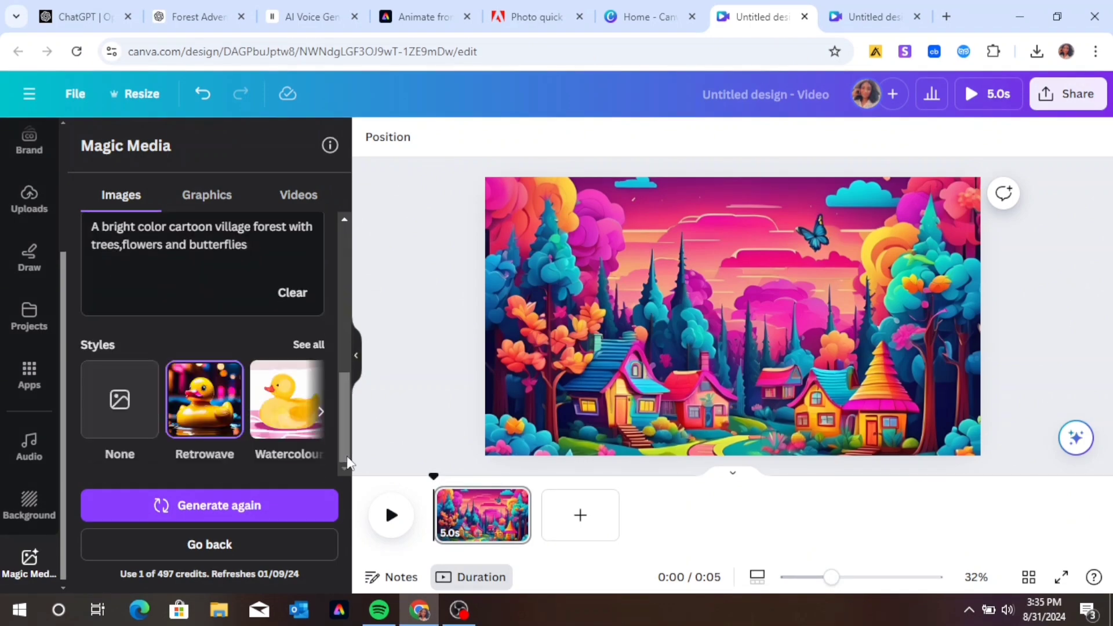
{"action": "left_click", "coordinate": [316, 347]}
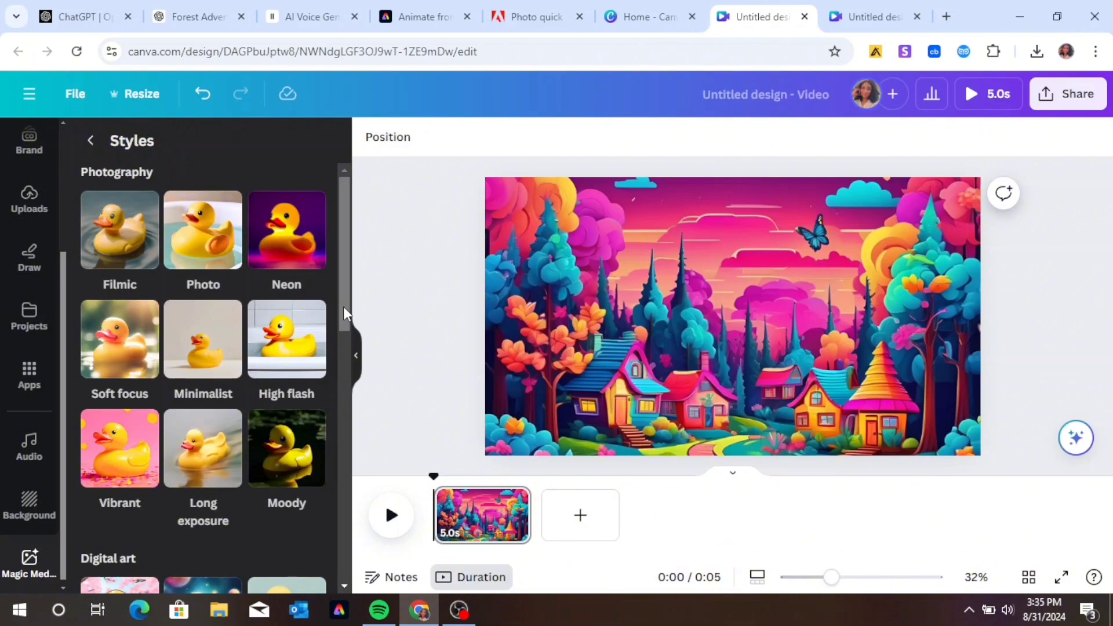
{"action": "left_click_drag", "start_coordinate": [343, 307], "coordinate": [352, 424]}
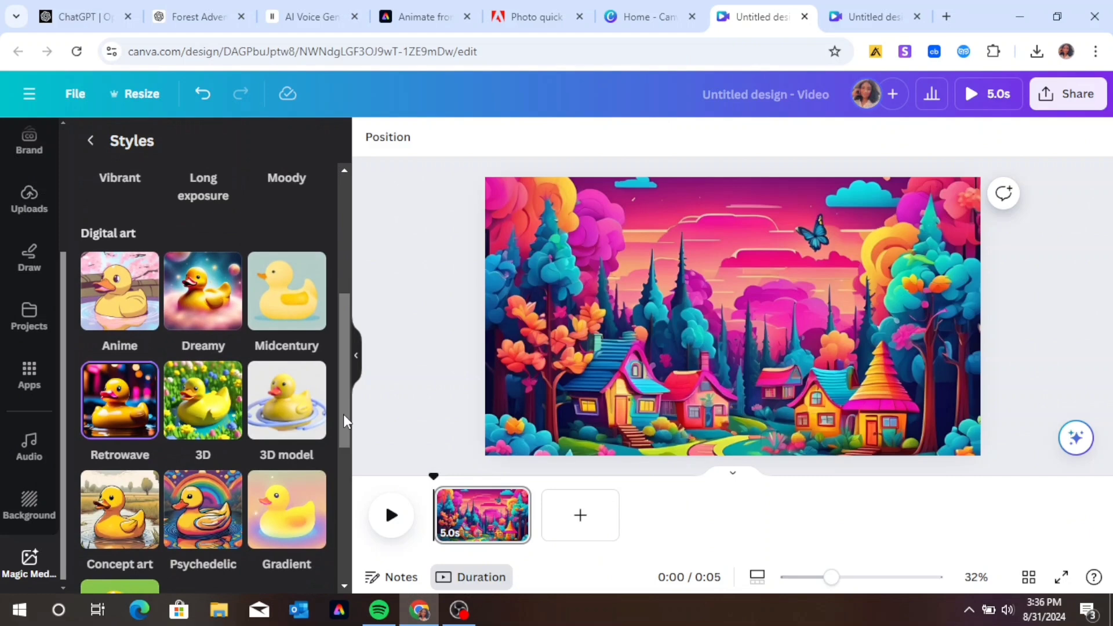
{"action": "left_click", "coordinate": [125, 525]}
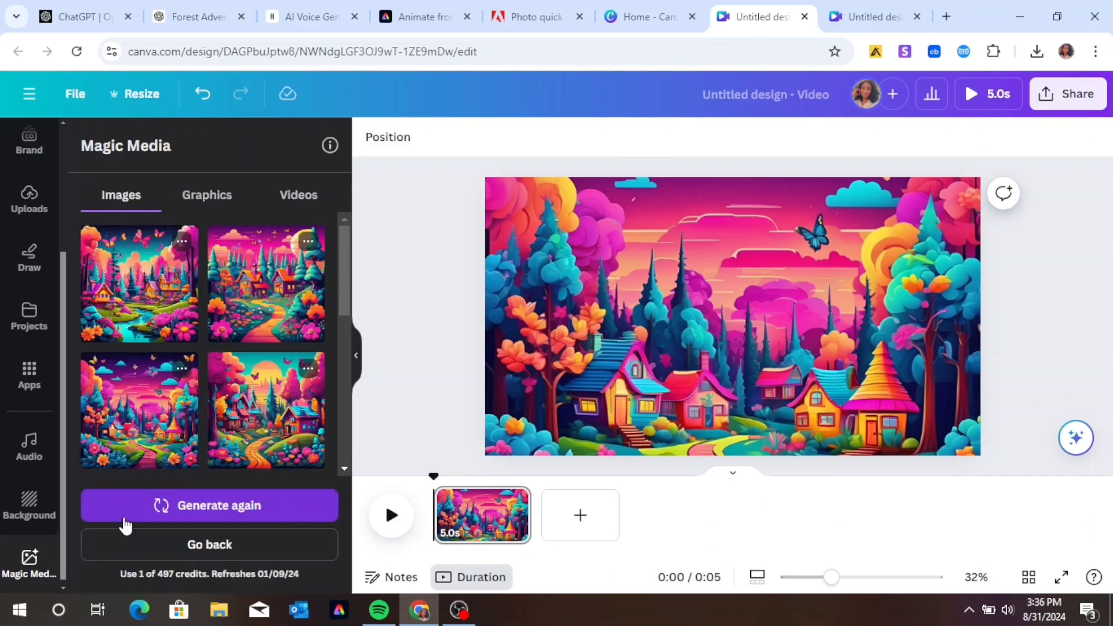
{"action": "left_click", "coordinate": [227, 508]}
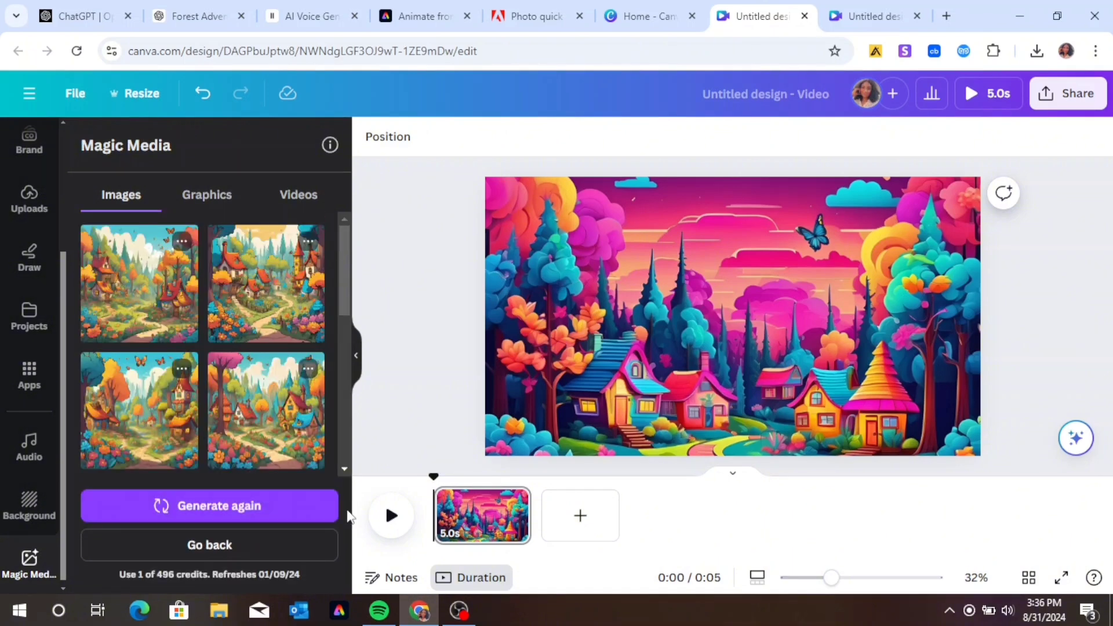
Step: Add a second page and set the Concept art village image with the pink tree as its background
{"action": "left_click", "coordinate": [580, 528]}
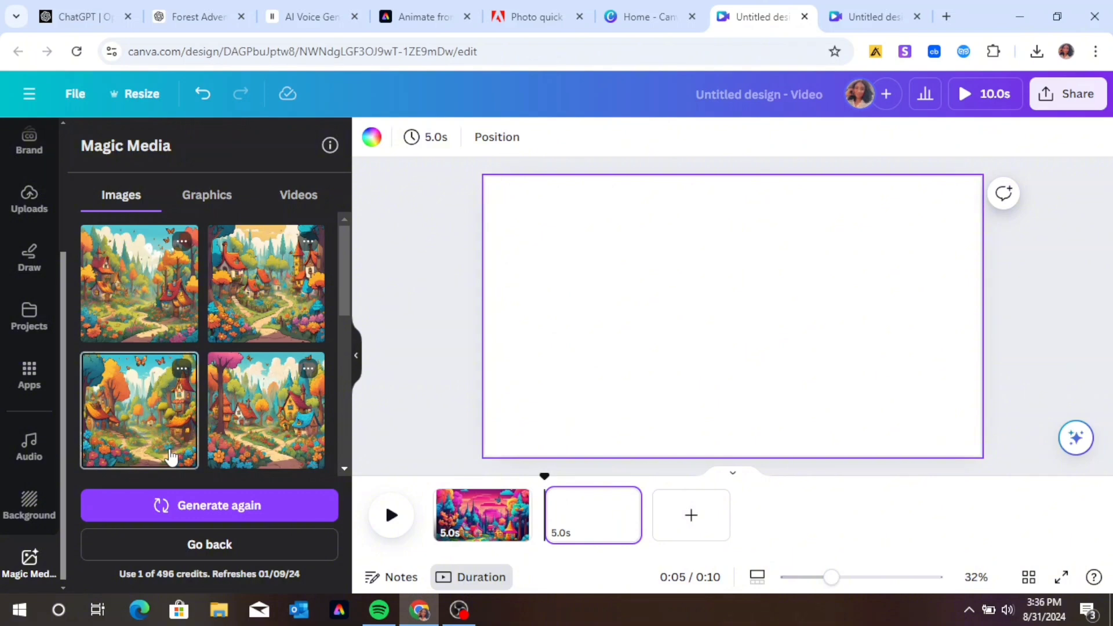
{"action": "left_click", "coordinate": [304, 443]}
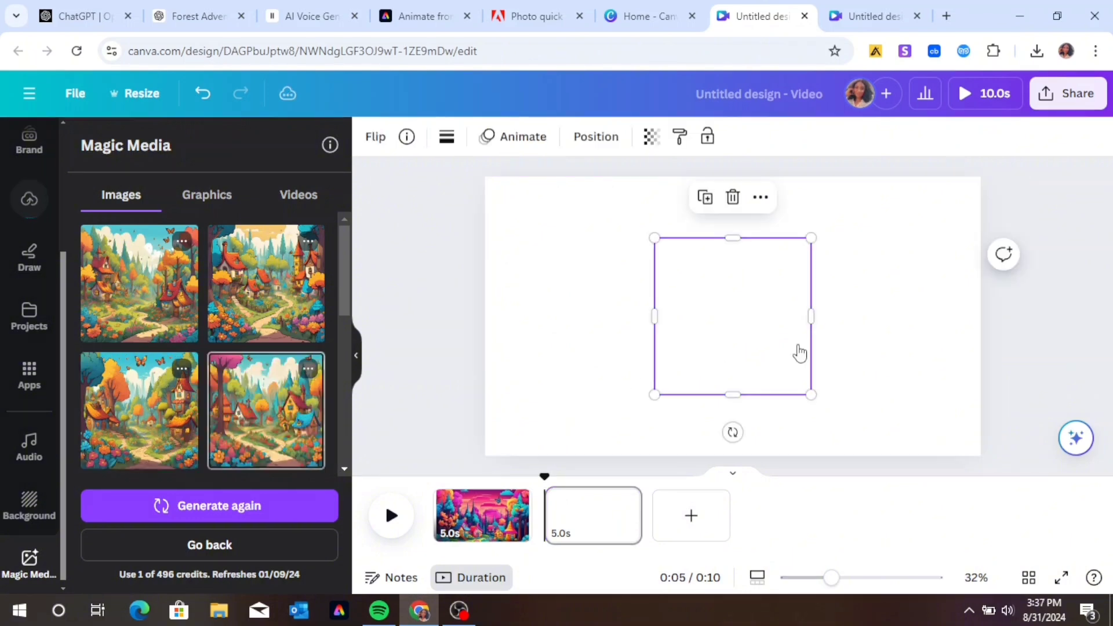
{"action": "right_click", "coordinate": [755, 345]}
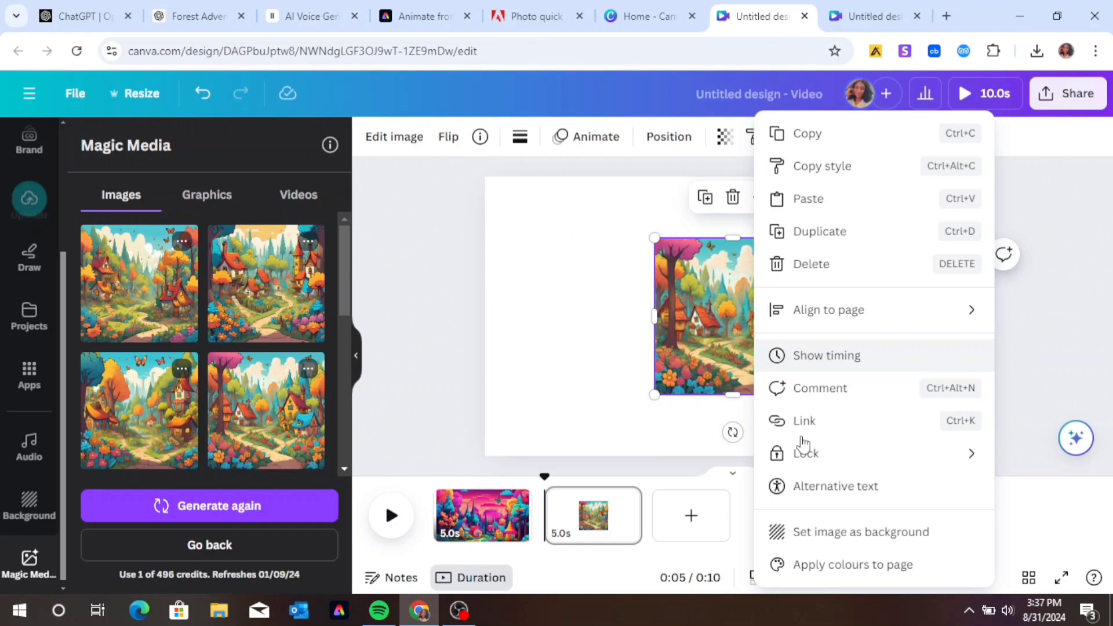
{"action": "left_click", "coordinate": [830, 532]}
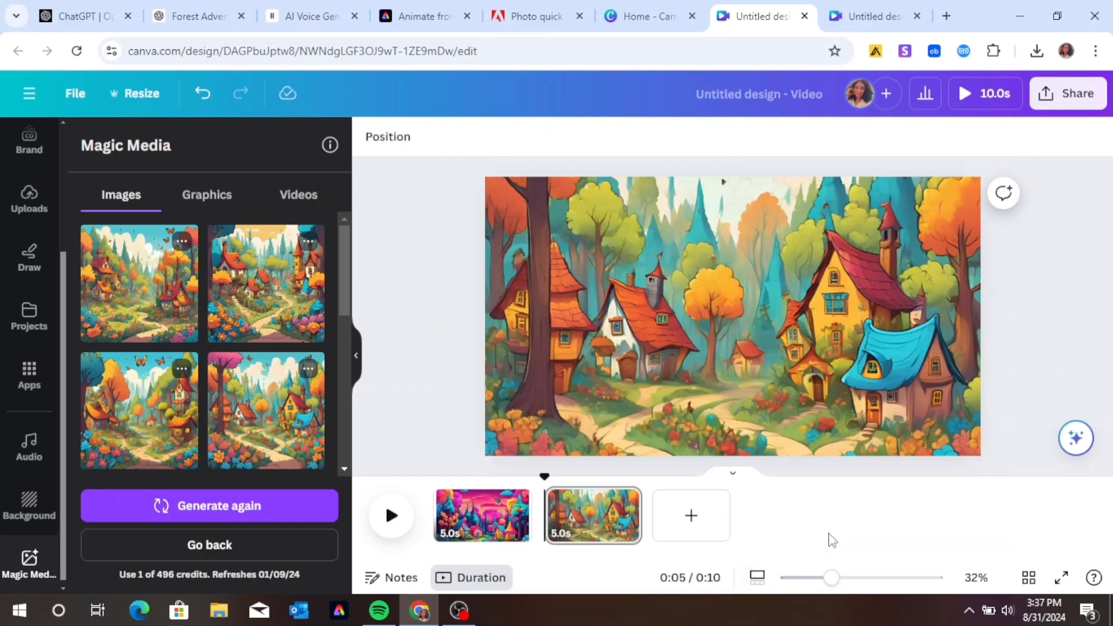
Step: Search the elements for "animated butterfly" and browse the matching graphics
{"action": "scroll", "coordinate": [32, 220], "scroll_direction": "up", "scroll_amount": 3}
{"action": "left_click", "coordinate": [29, 205]}
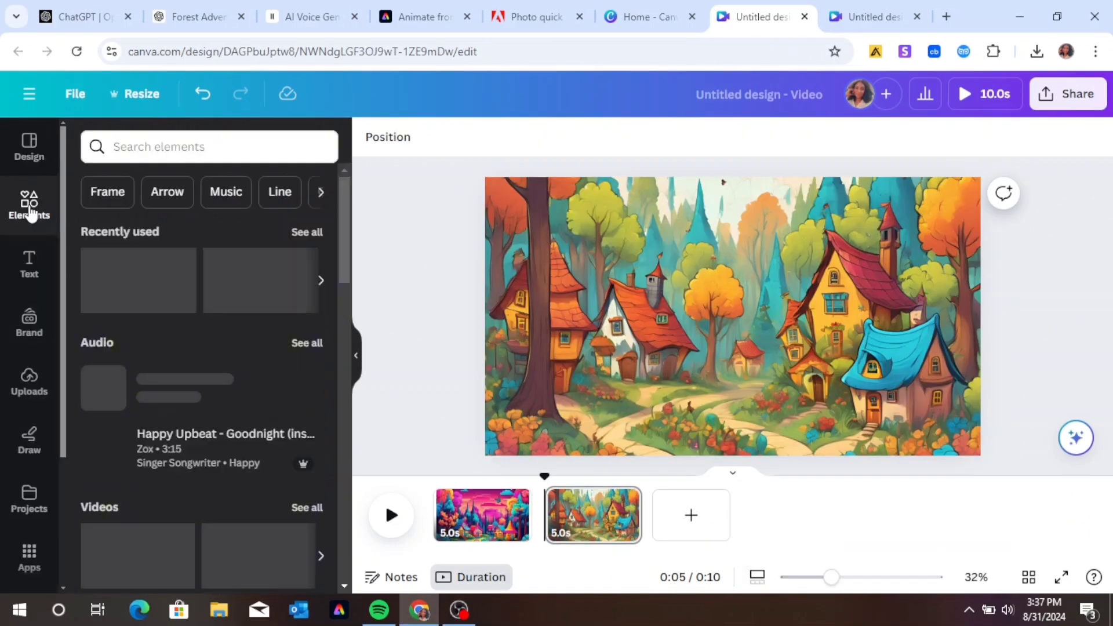
{"action": "left_click", "coordinate": [147, 151]}
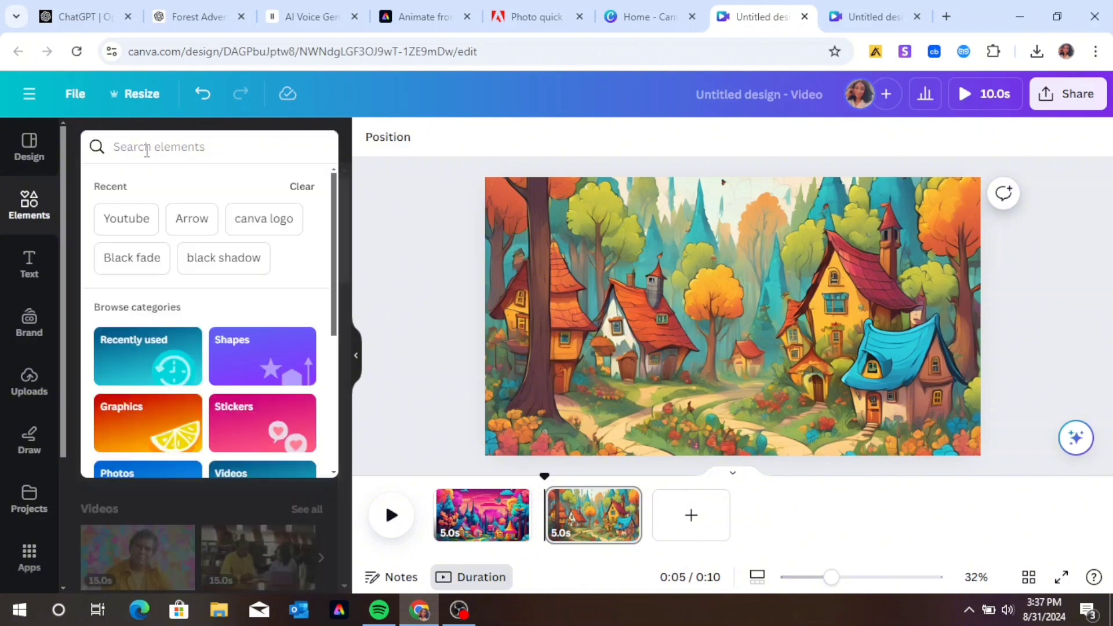
{"action": "type", "text": "anim"}
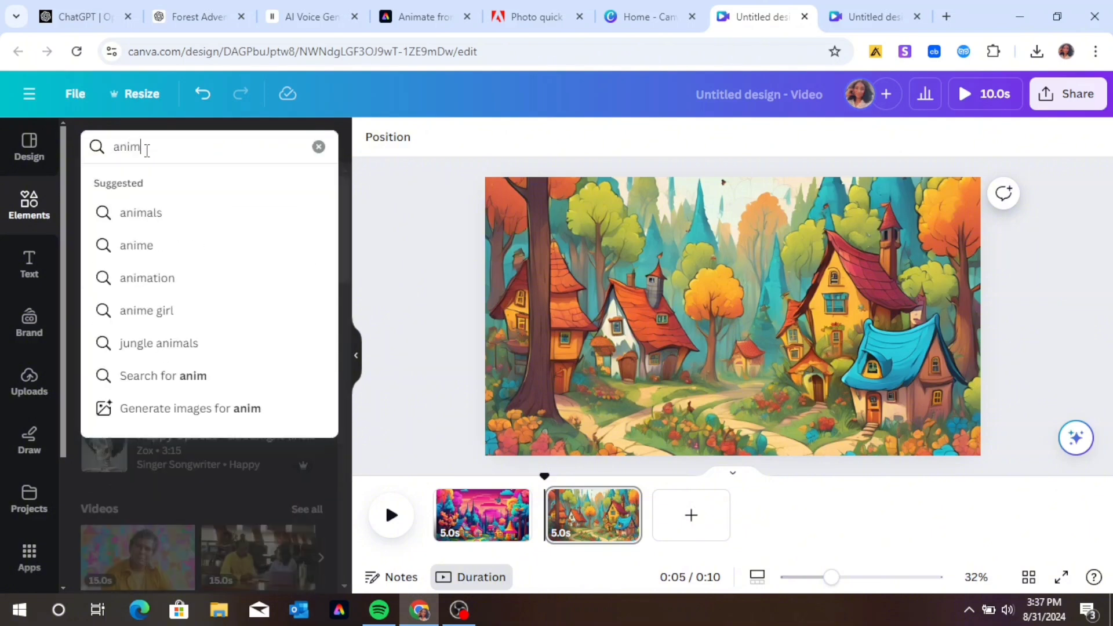
{"action": "type", "text": "ated bu"}
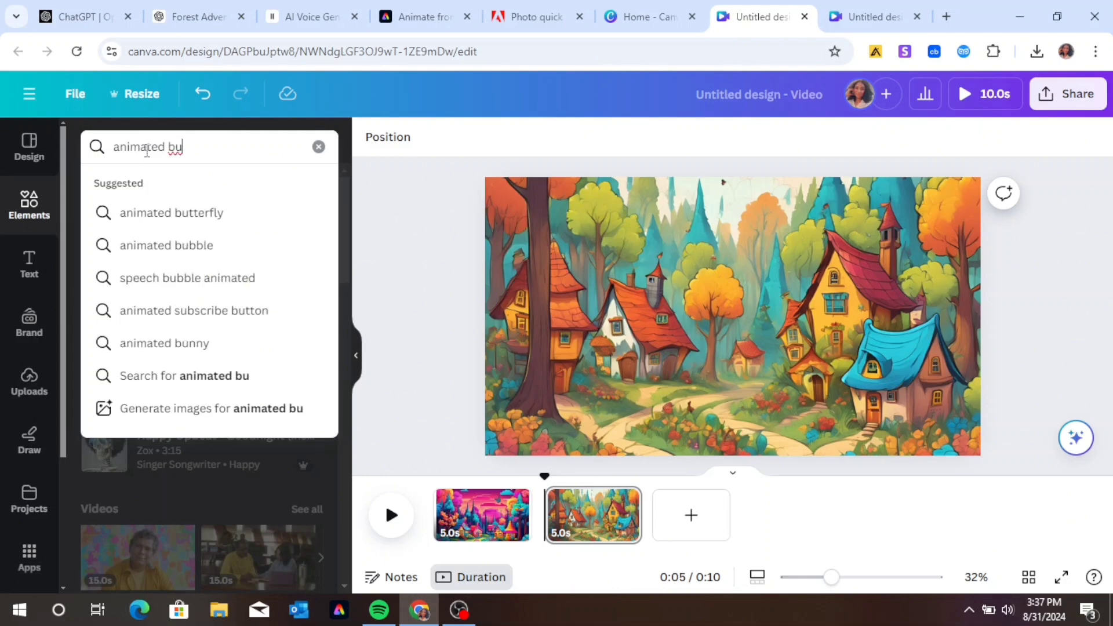
{"action": "left_click", "coordinate": [181, 213]}
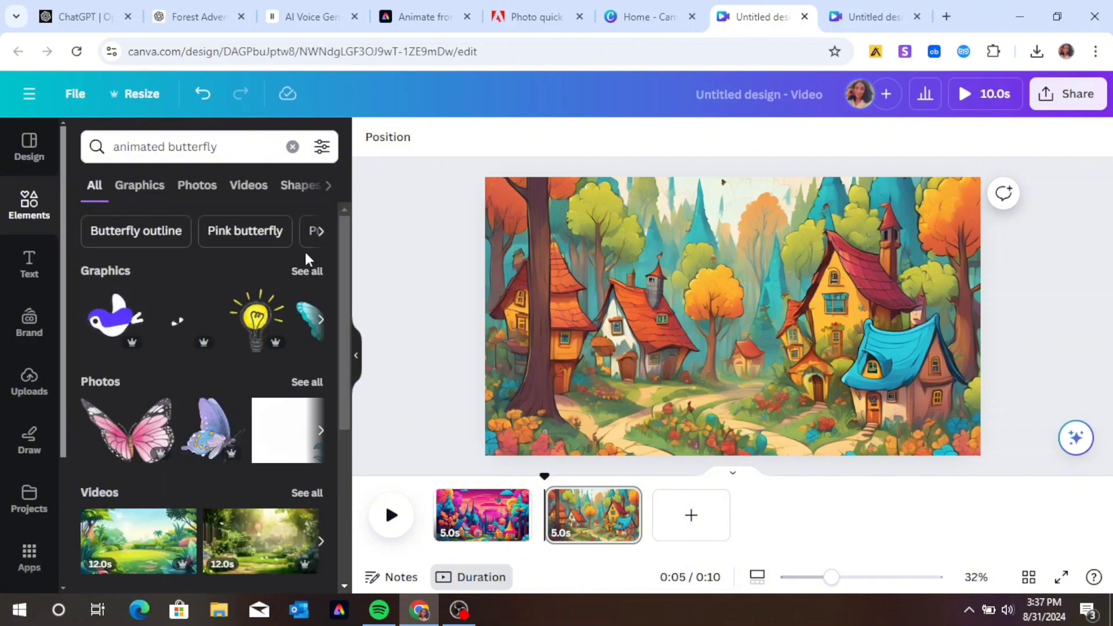
{"action": "scroll", "coordinate": [331, 336], "scroll_direction": "down", "scroll_amount": 2}
{"action": "scroll", "coordinate": [329, 313], "scroll_direction": "up", "scroll_amount": 2}
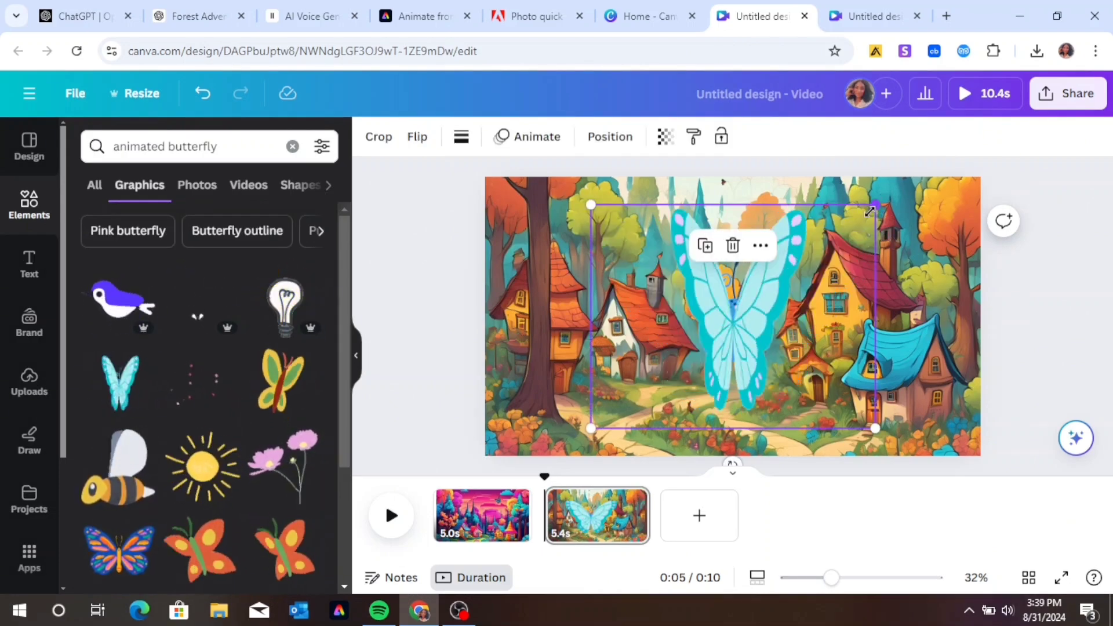
Step: Shrink the blue butterfly and the pink flowers graphic on the second page
{"action": "left_click_drag", "start_coordinate": [875, 206], "coordinate": [800, 264]}
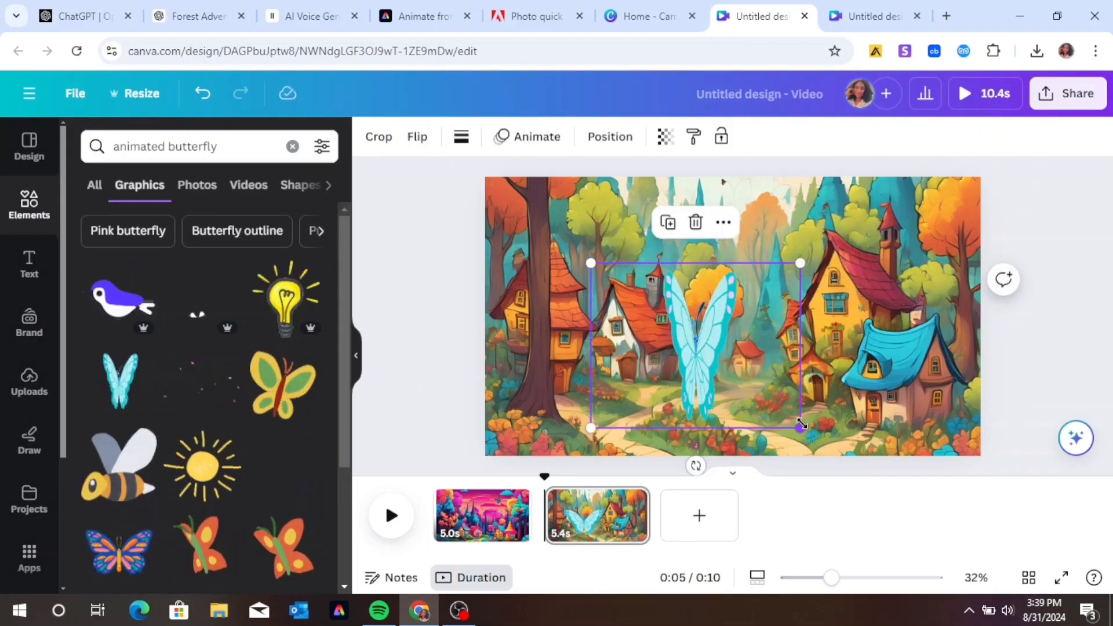
{"action": "left_click_drag", "start_coordinate": [798, 424], "coordinate": [748, 386]}
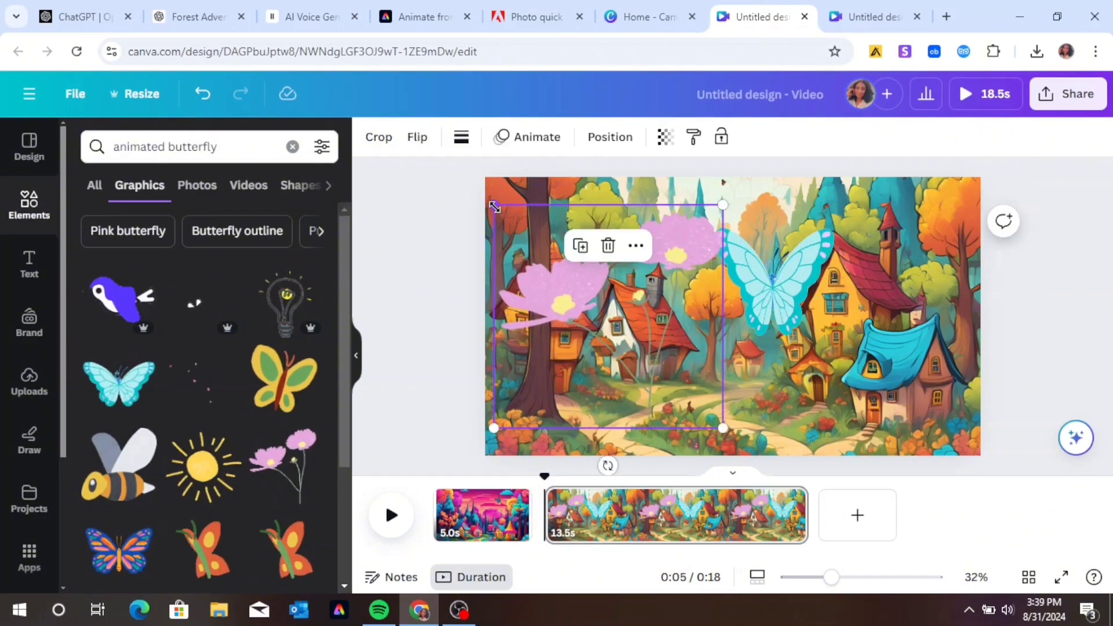
{"action": "left_click_drag", "start_coordinate": [518, 209], "coordinate": [580, 273]}
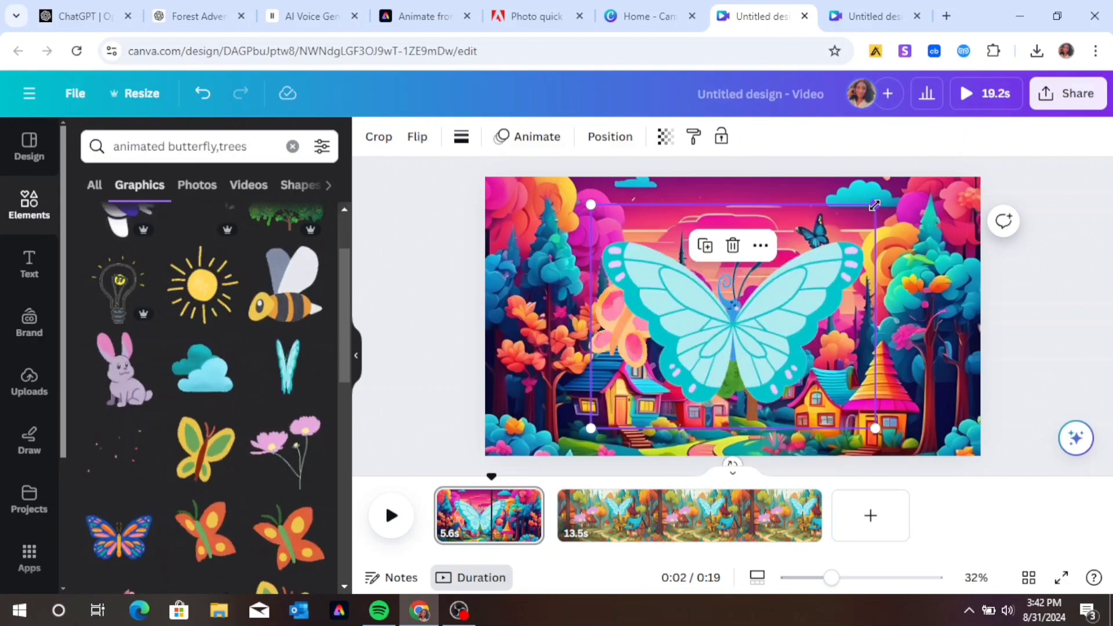
Step: Shrink the blue butterfly and the purple bird on the first page, and move the bird up into the sky
{"action": "left_click_drag", "start_coordinate": [875, 205], "coordinate": [811, 255]}
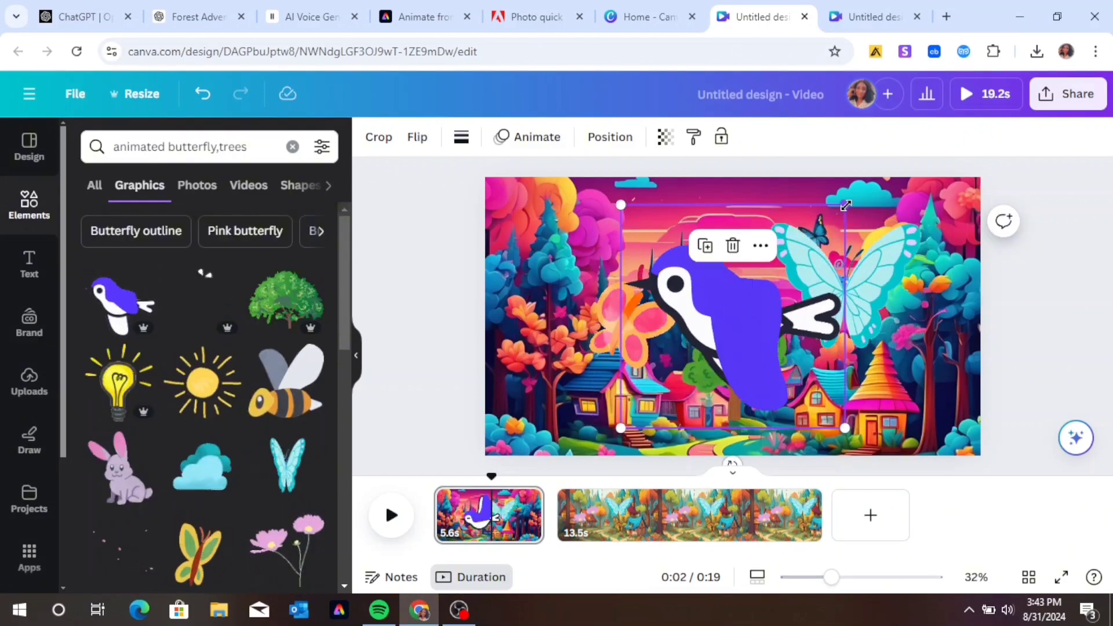
{"action": "left_click_drag", "start_coordinate": [843, 210], "coordinate": [794, 330]}
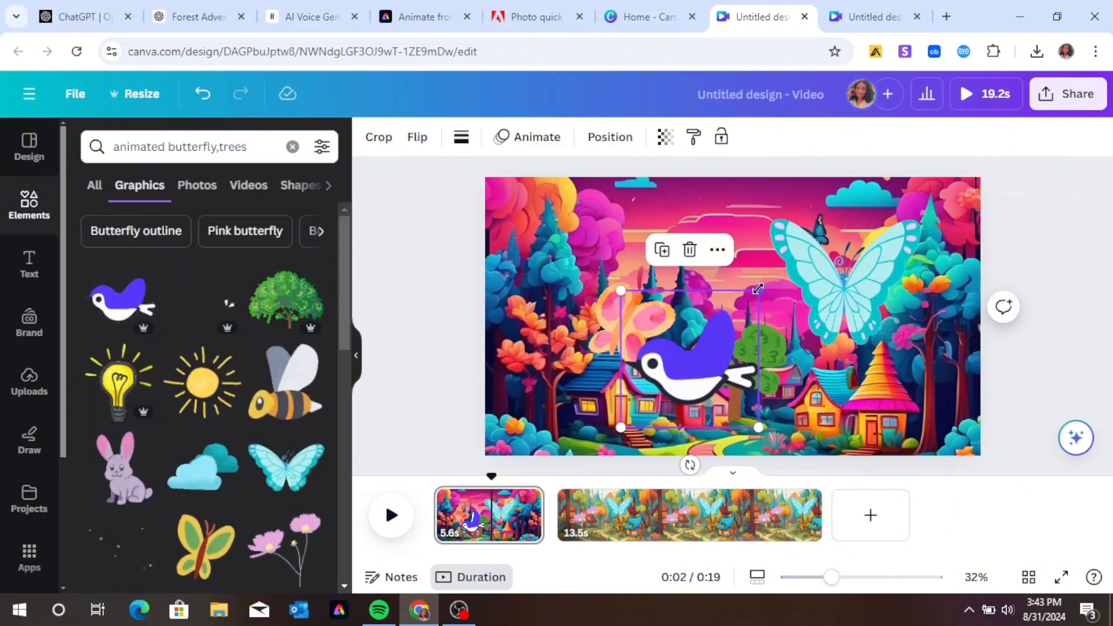
{"action": "left_click_drag", "start_coordinate": [758, 288], "coordinate": [715, 335]}
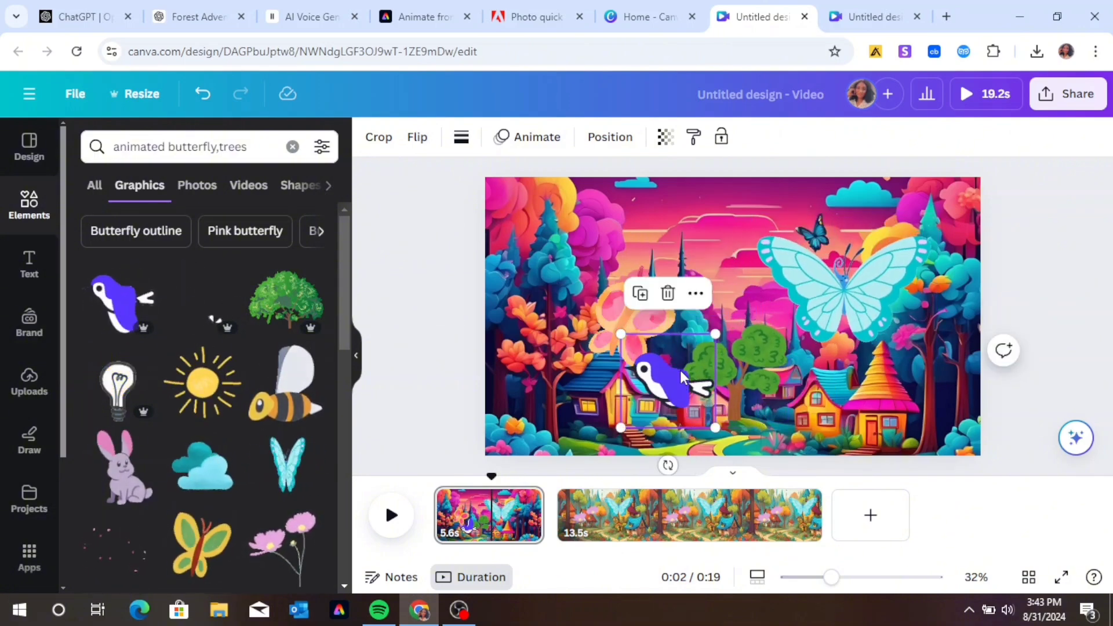
{"action": "left_click_drag", "start_coordinate": [682, 377], "coordinate": [676, 226]}
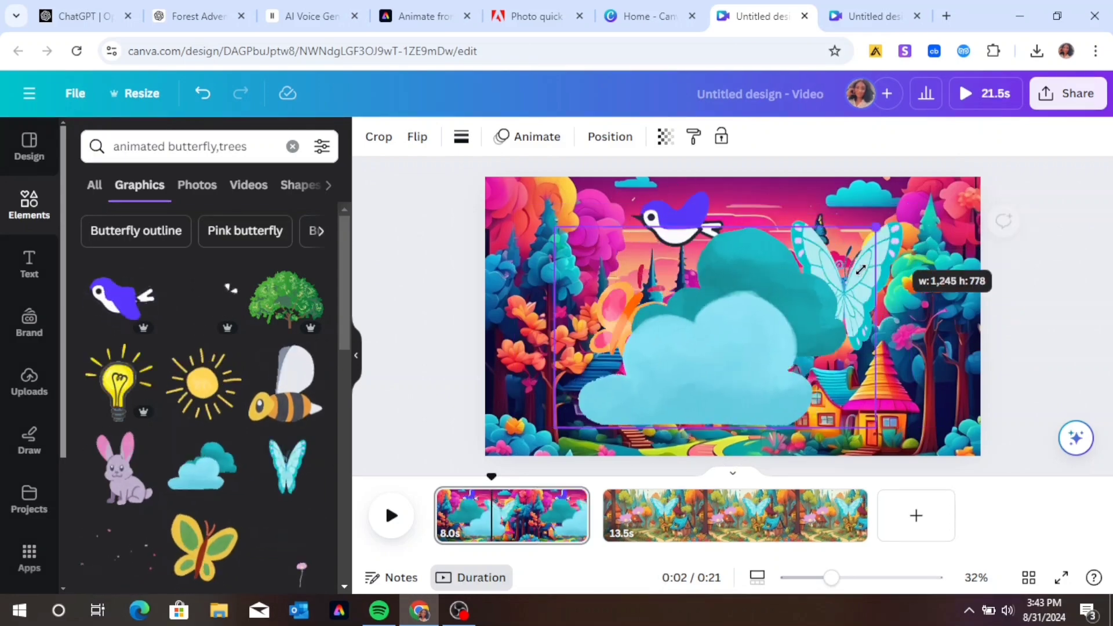
Step: Shrink the blue cloud and adjust the green tree's position on the first page, and nudge the brown rabbit beside the owl on the second
{"action": "left_click_drag", "start_coordinate": [950, 273], "coordinate": [794, 278]}
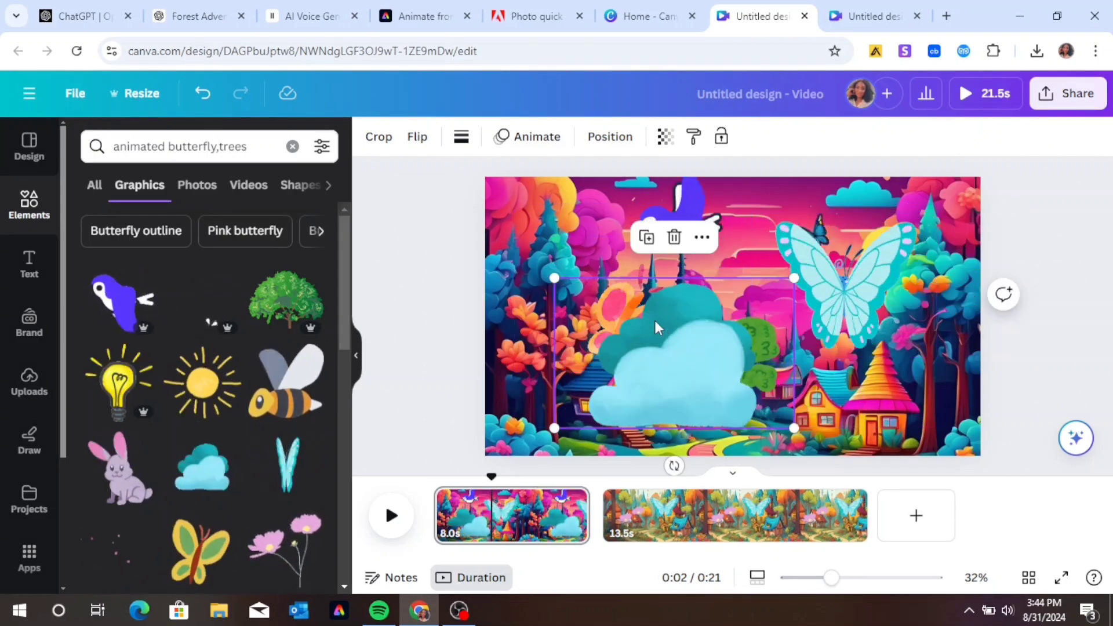
{"action": "left_click_drag", "start_coordinate": [794, 278], "coordinate": [707, 380]}
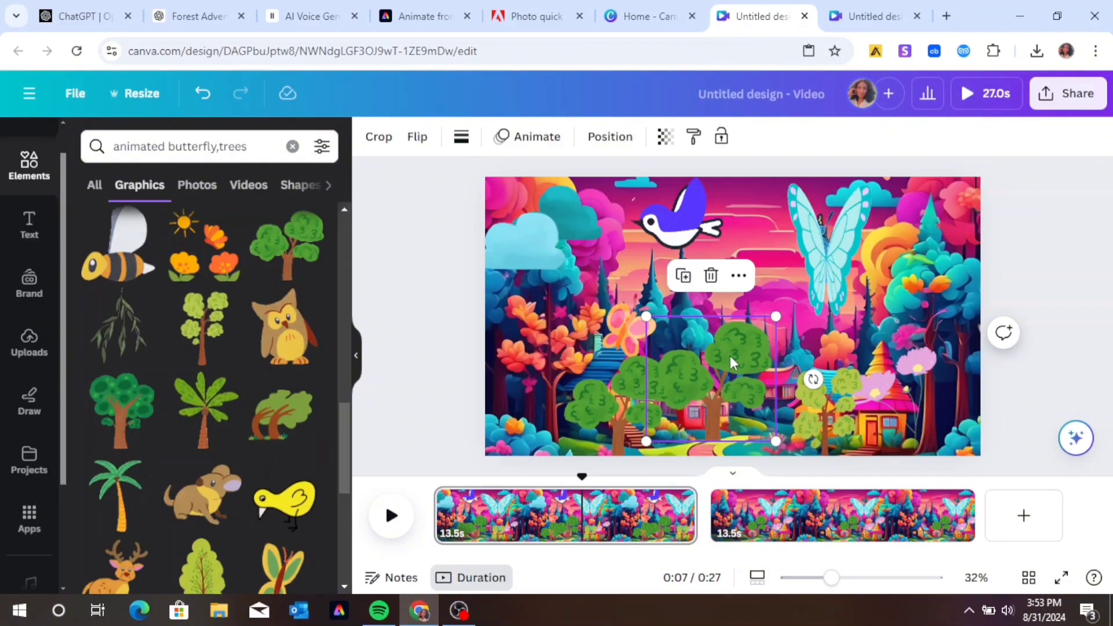
{"action": "mouse_move", "coordinate": [720, 373]}
{"action": "left_mouse_down"}
{"action": "mouse_move", "coordinate": [599, 405]}
{"action": "mouse_move", "coordinate": [766, 363]}
{"action": "mouse_move", "coordinate": [735, 334]}
{"action": "mouse_move", "coordinate": [730, 362]}
{"action": "left_mouse_up"}
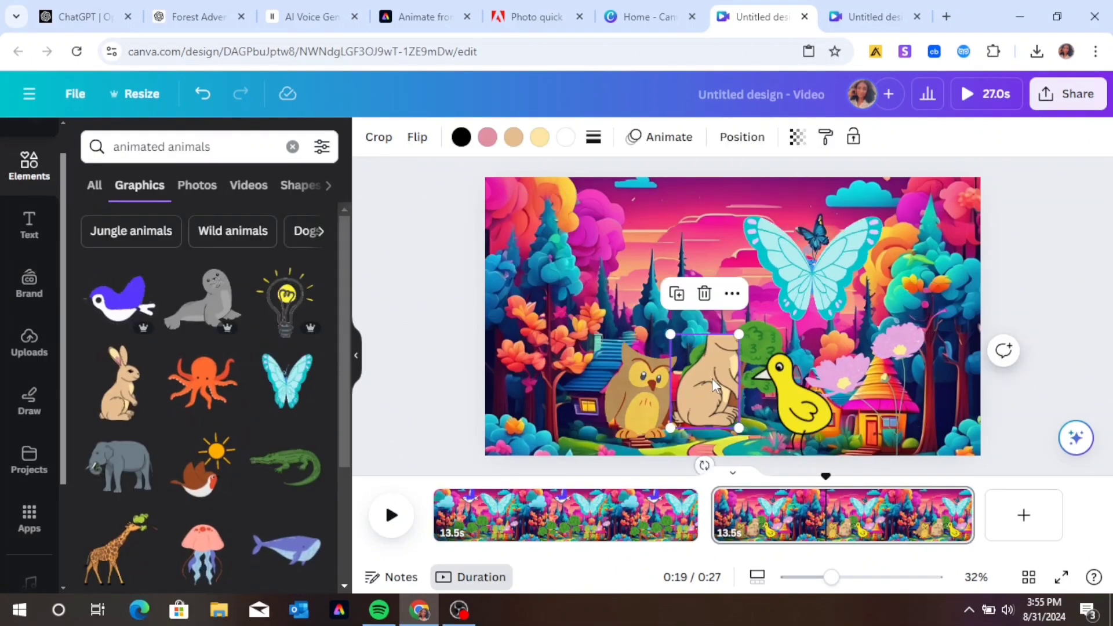
{"action": "mouse_move", "coordinate": [712, 378]}
{"action": "left_mouse_down"}
{"action": "mouse_move", "coordinate": [720, 388]}
{"action": "mouse_move", "coordinate": [710, 376]}
{"action": "left_mouse_up"}
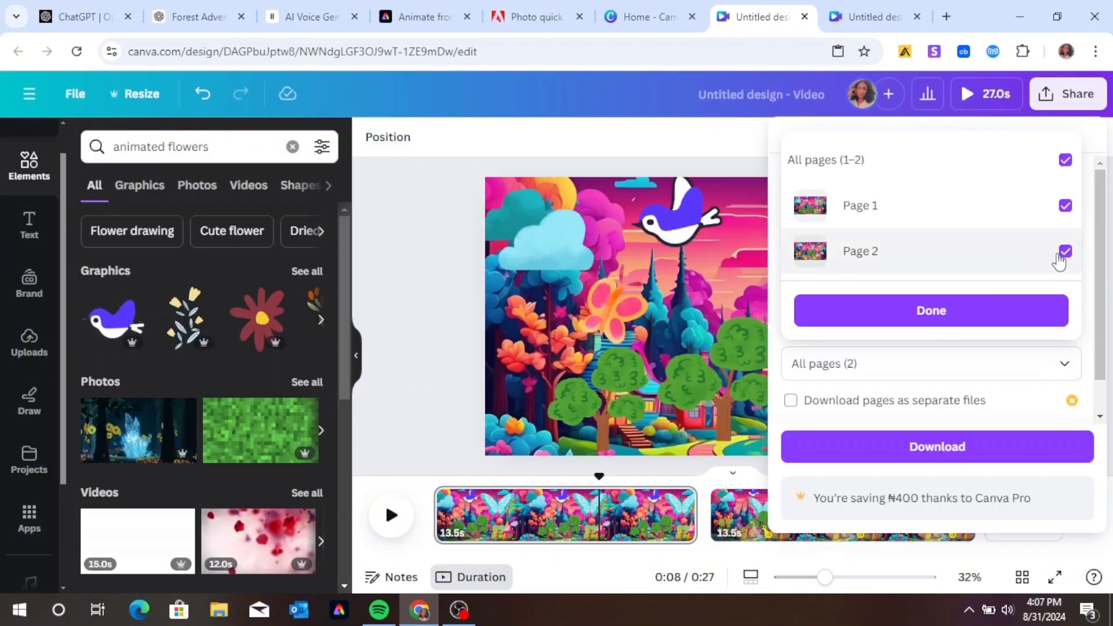
Step: Exclude Page 2 from the pages selected for download
{"action": "left_click", "coordinate": [1065, 252]}
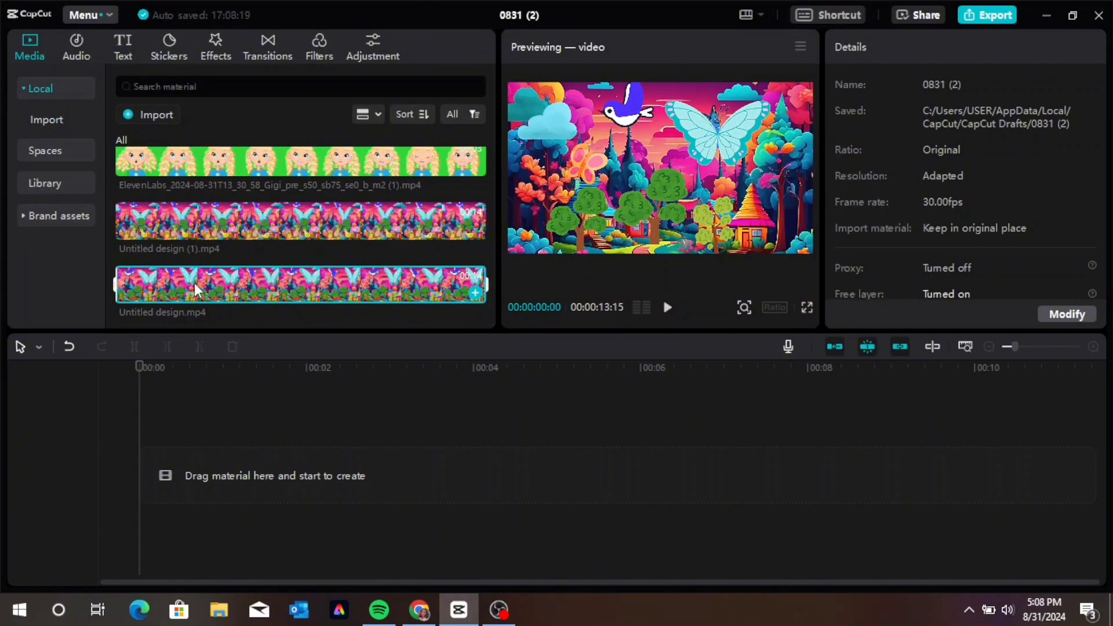
Step: Switch to CapCut and place Untitled design.mp4 on the empty timeline as the background clip
{"action": "left_click_drag", "start_coordinate": [194, 284], "coordinate": [240, 479]}
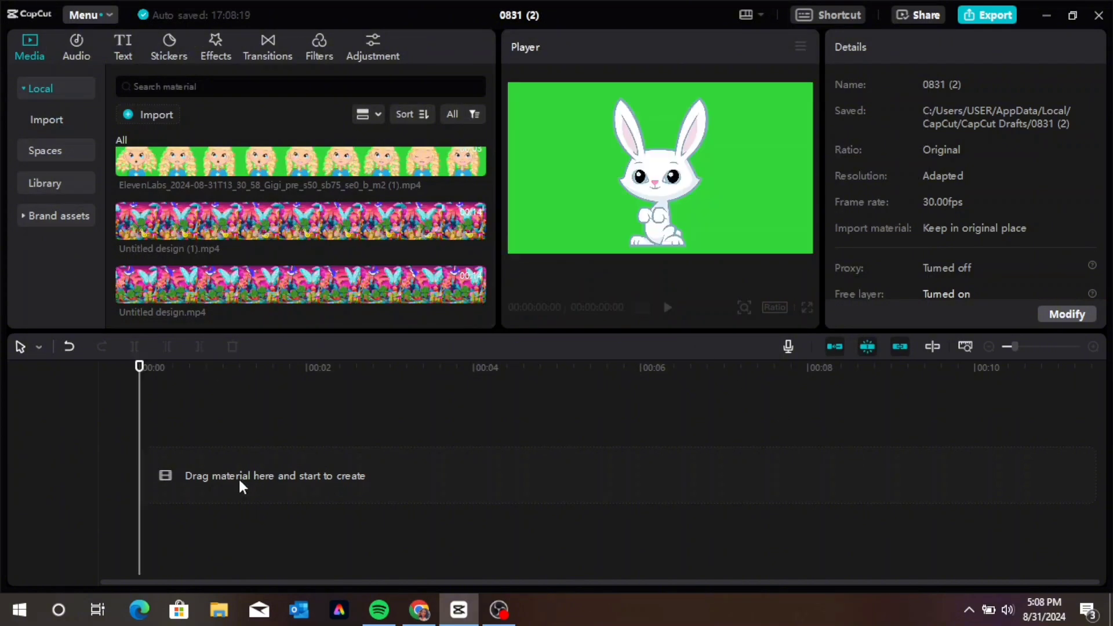
{"action": "left_click", "coordinate": [231, 288]}
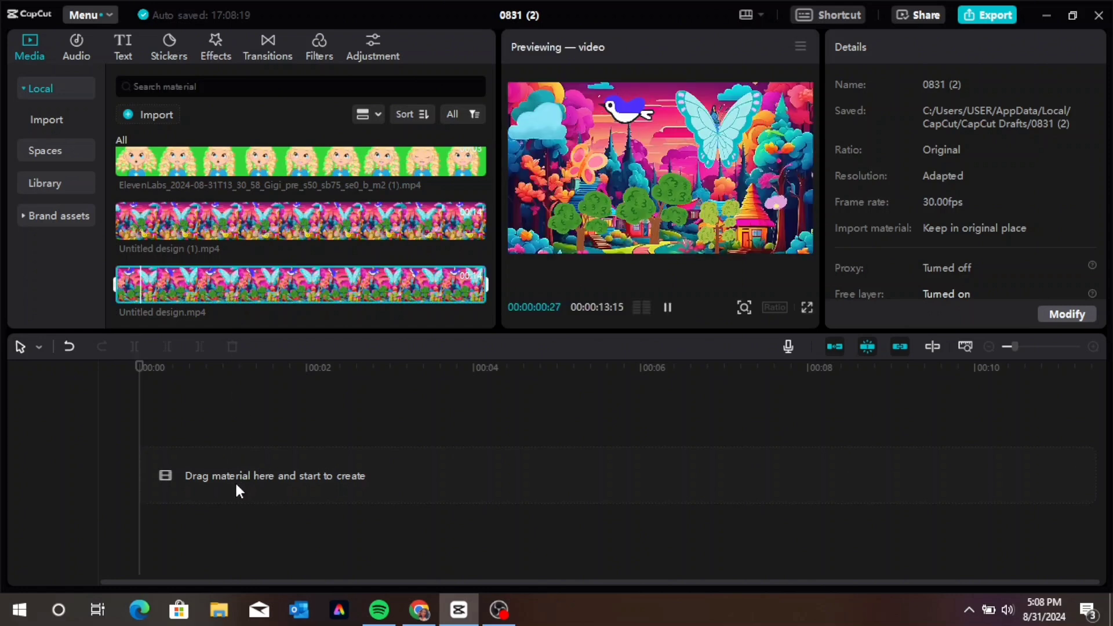
{"action": "left_click_drag", "start_coordinate": [151, 281], "coordinate": [140, 473]}
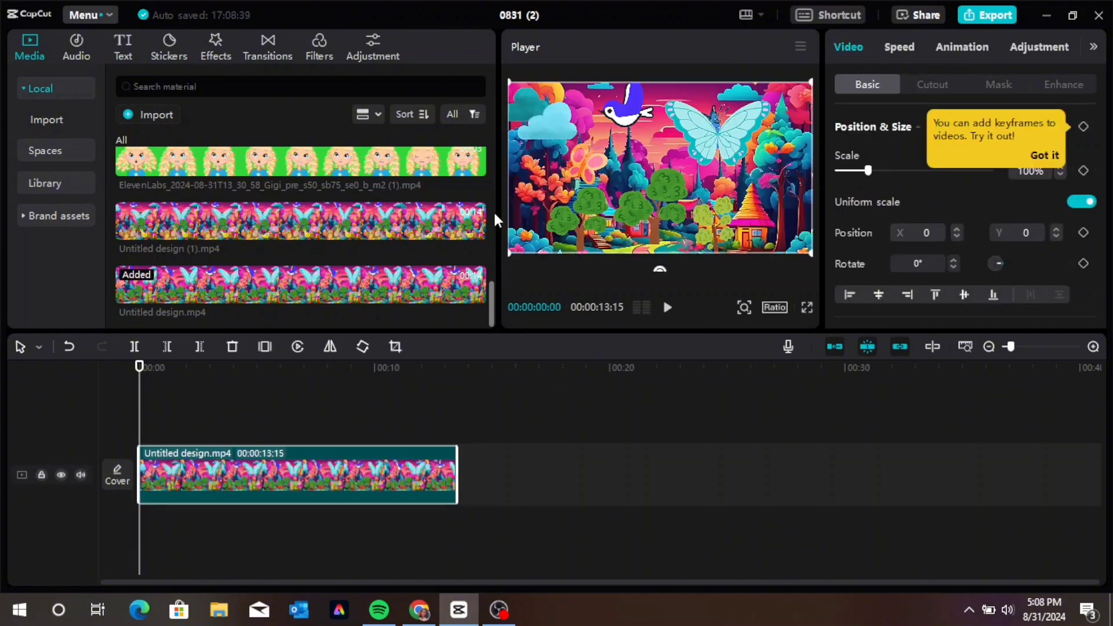
Step: Add the 13_01_40 green-screen rabbit clip at the start of the timeline, on a track above the background
{"action": "left_click_drag", "start_coordinate": [491, 285], "coordinate": [492, 211]}
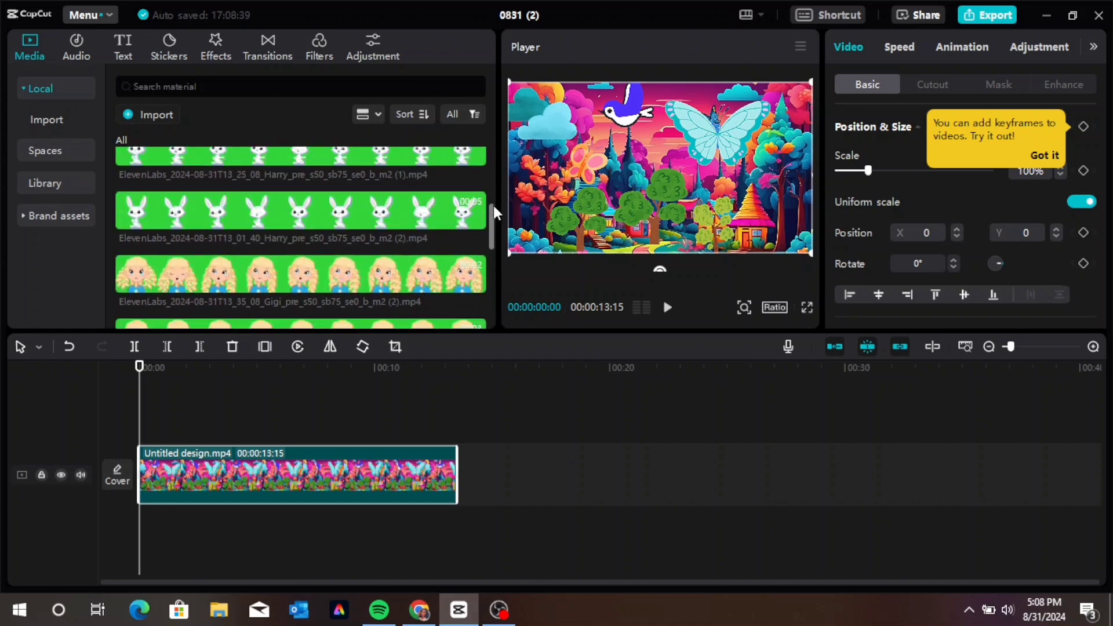
{"action": "left_click", "coordinate": [423, 218]}
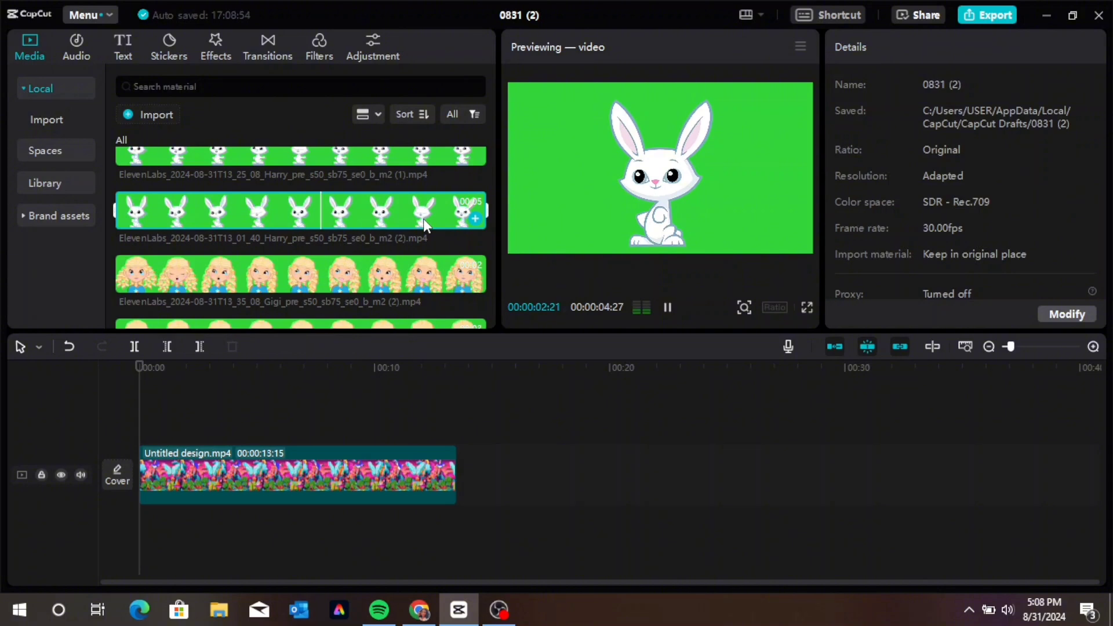
{"action": "left_click", "coordinate": [475, 219]}
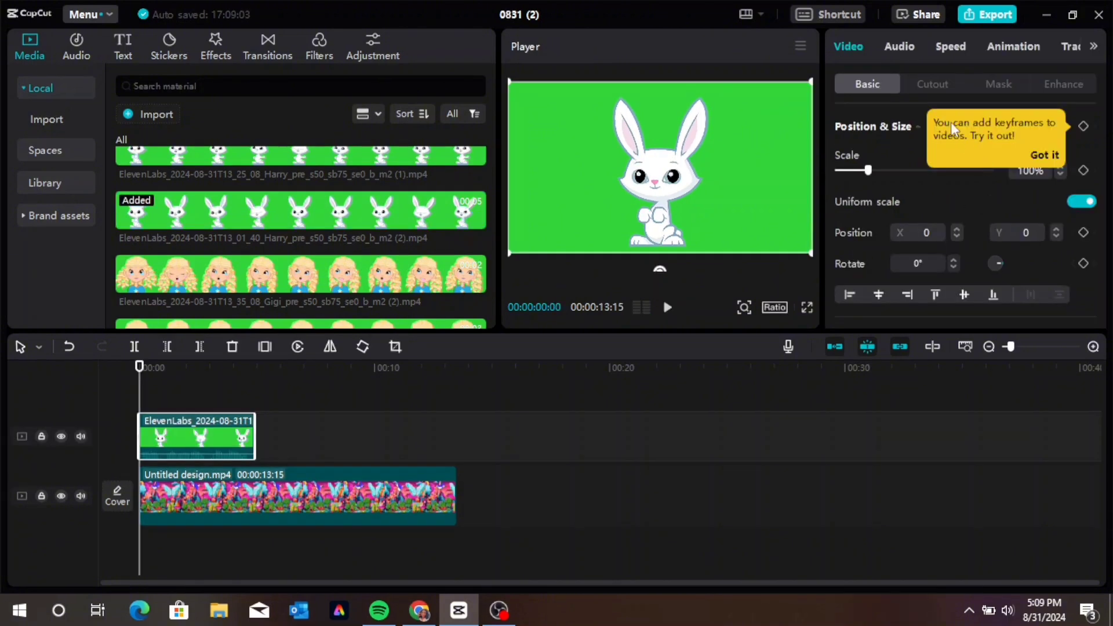
Step: Remove the rabbit clip's green background with a chroma key, sampling the green and setting the strength to 41
{"action": "left_click", "coordinate": [937, 85]}
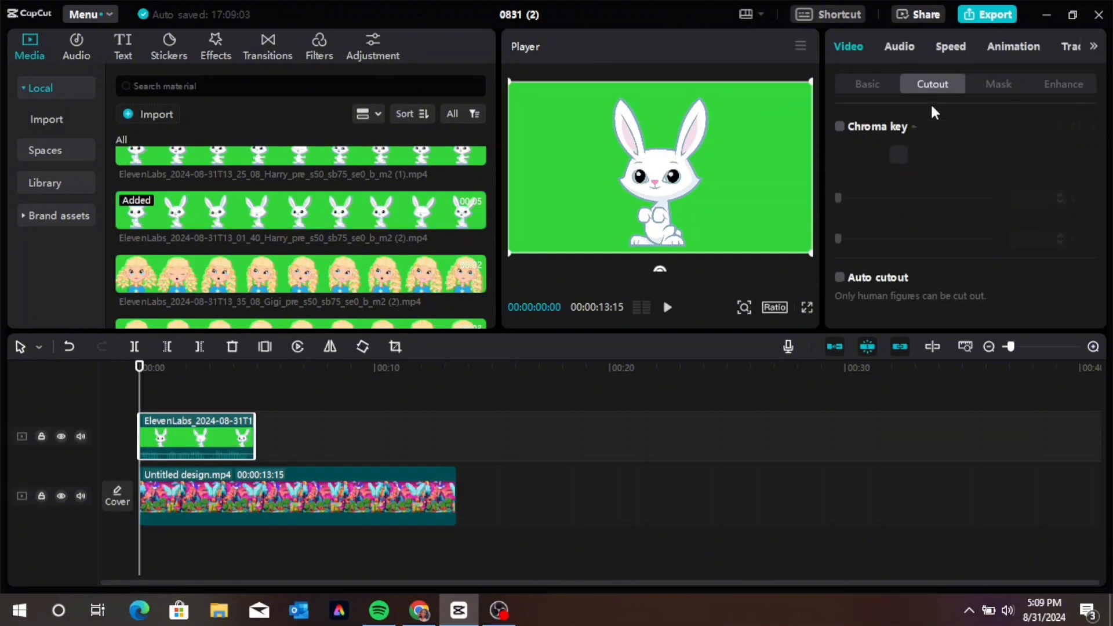
{"action": "left_click", "coordinate": [840, 127]}
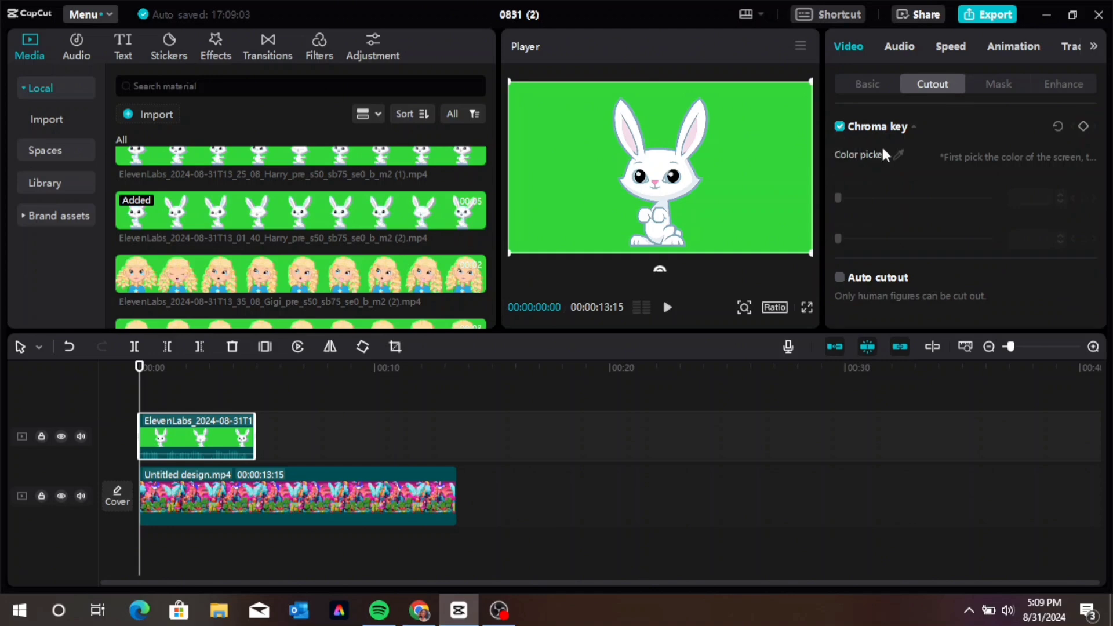
{"action": "left_click", "coordinate": [897, 155]}
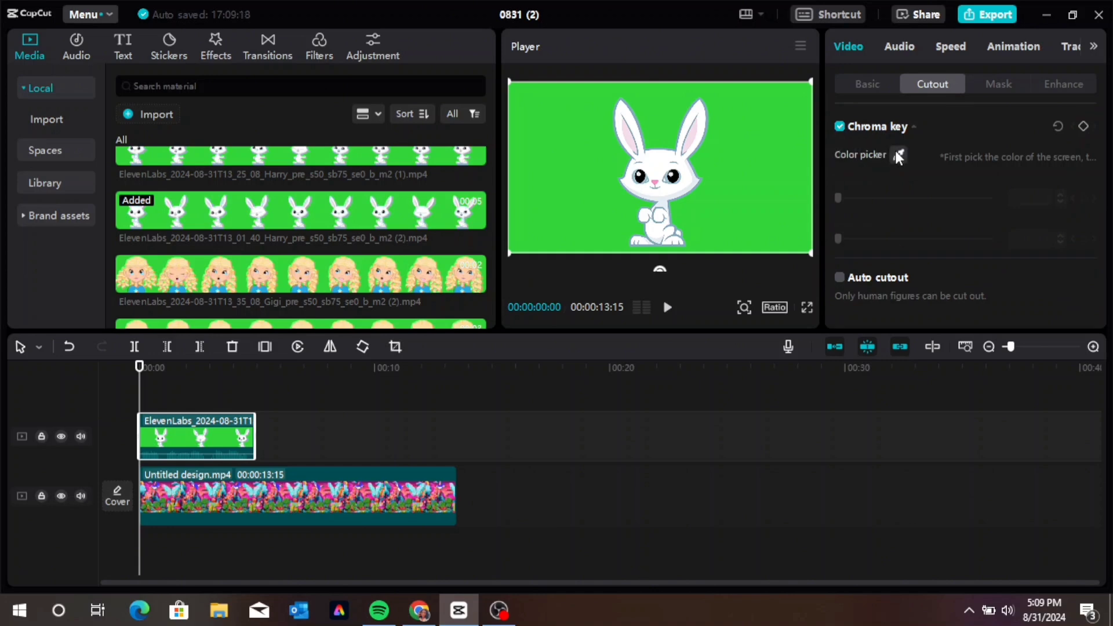
{"action": "left_click", "coordinate": [786, 164]}
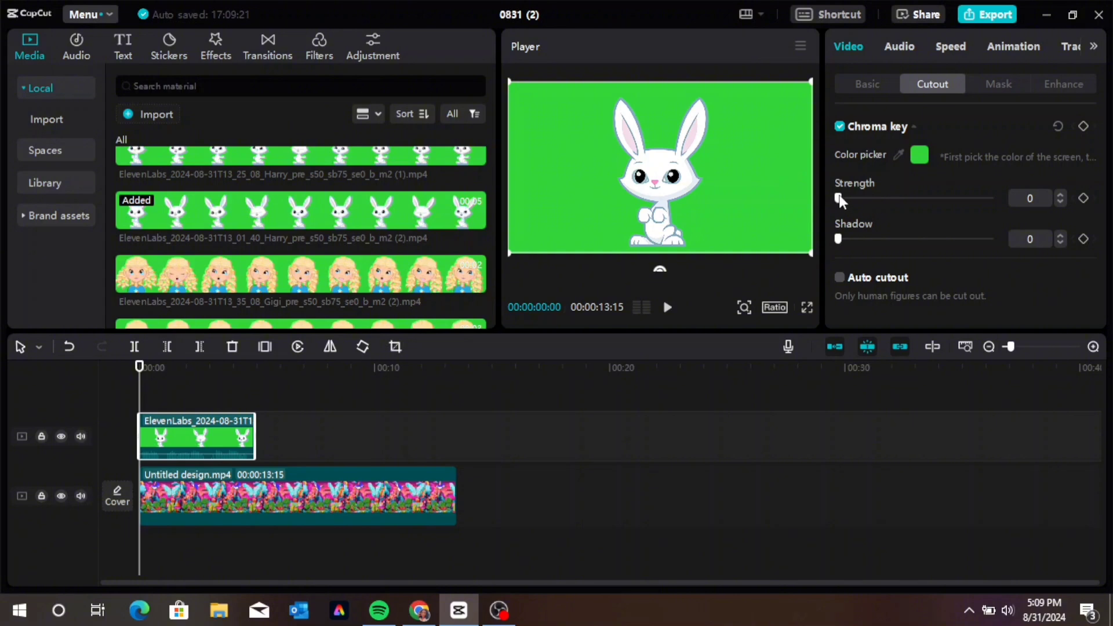
{"action": "left_click_drag", "start_coordinate": [840, 197], "coordinate": [901, 199]}
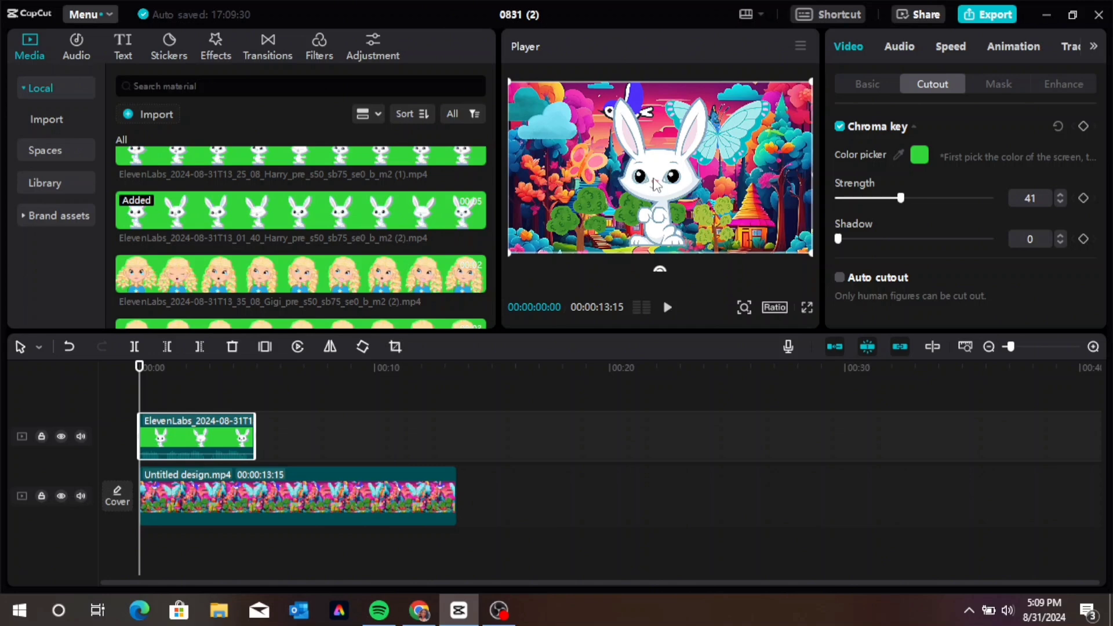
Step: Move the rabbit toward the left side of the scene and preview the video, returning the playhead to the start
{"action": "left_click_drag", "start_coordinate": [655, 184], "coordinate": [598, 187]}
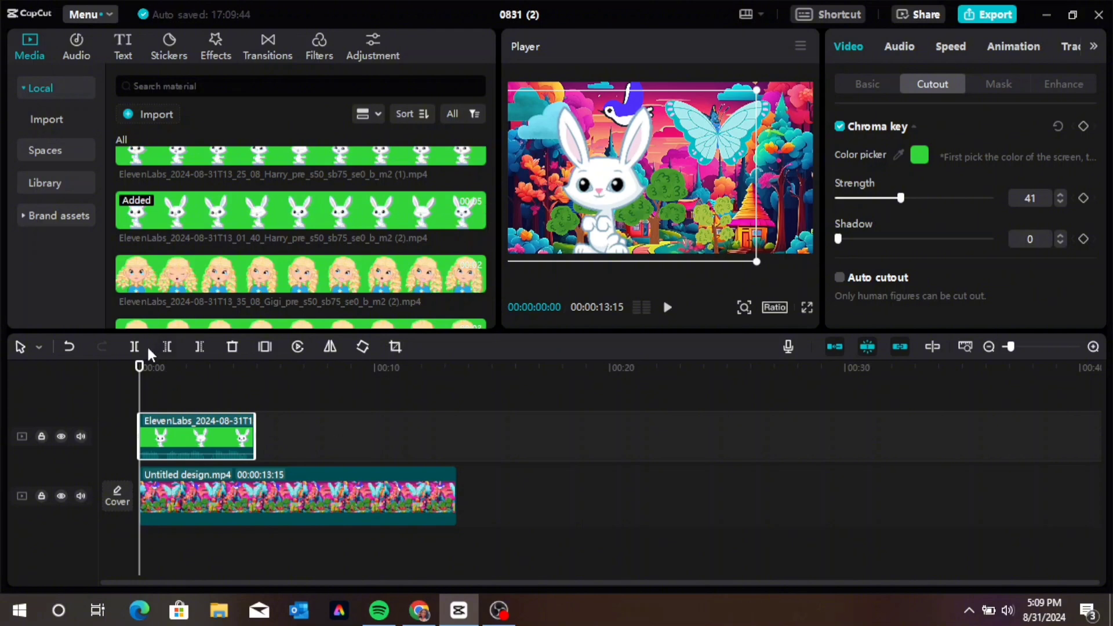
{"action": "left_click", "coordinate": [667, 307]}
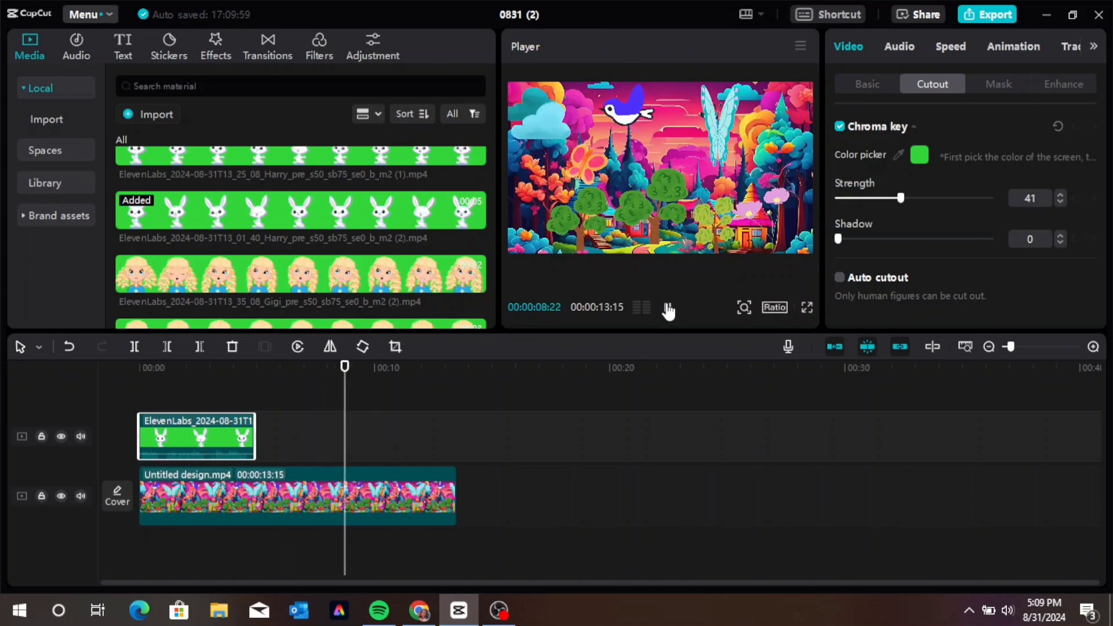
{"action": "left_click", "coordinate": [668, 309]}
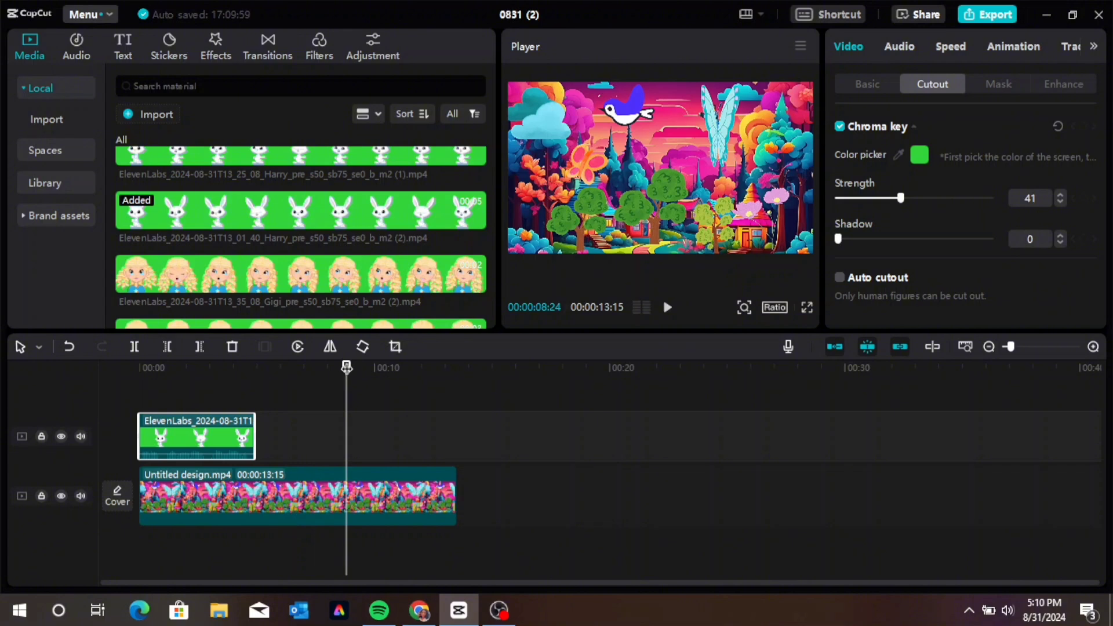
{"action": "left_click_drag", "start_coordinate": [346, 366], "coordinate": [106, 389]}
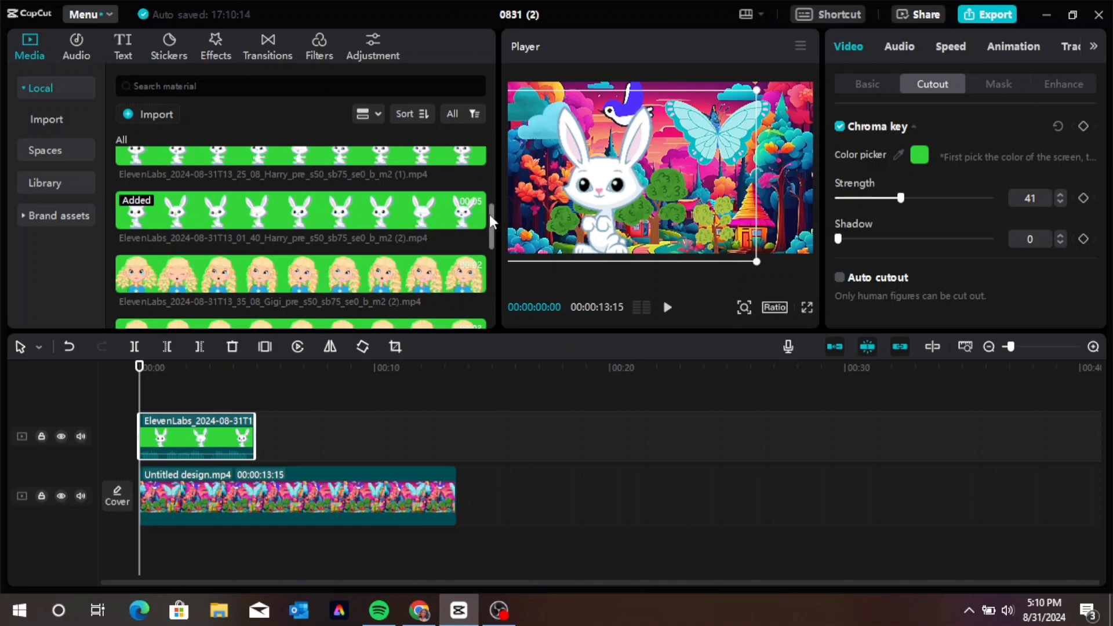
Step: Add the 13_30_58 green-screen girl clip directly after the rabbit clip on the upper track and preview the sequence
{"action": "left_click_drag", "start_coordinate": [489, 214], "coordinate": [493, 264]}
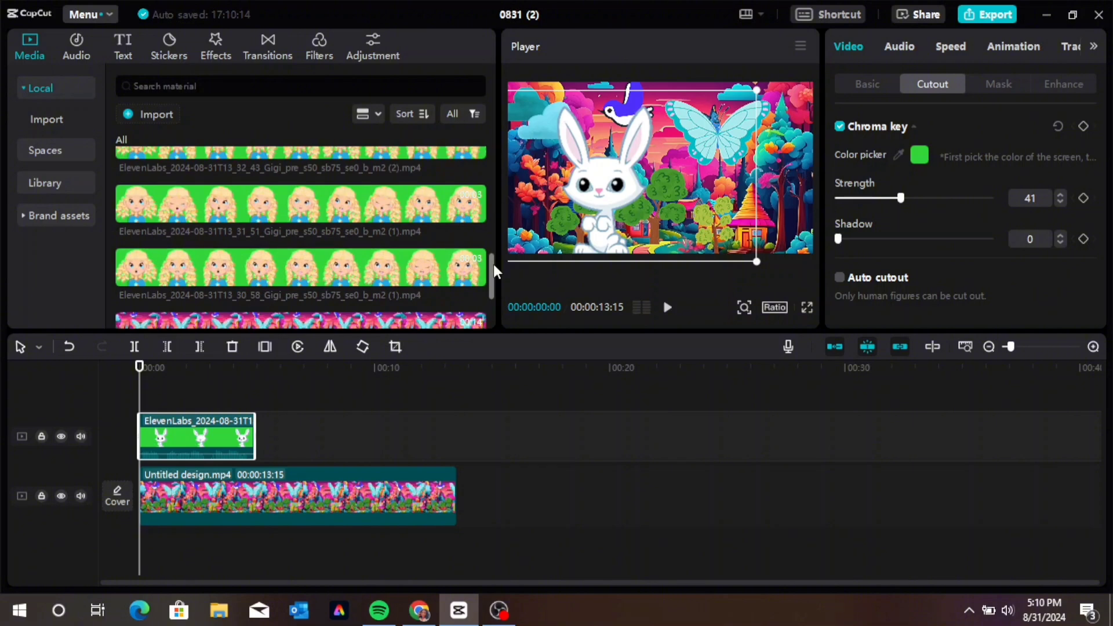
{"action": "left_click", "coordinate": [387, 279]}
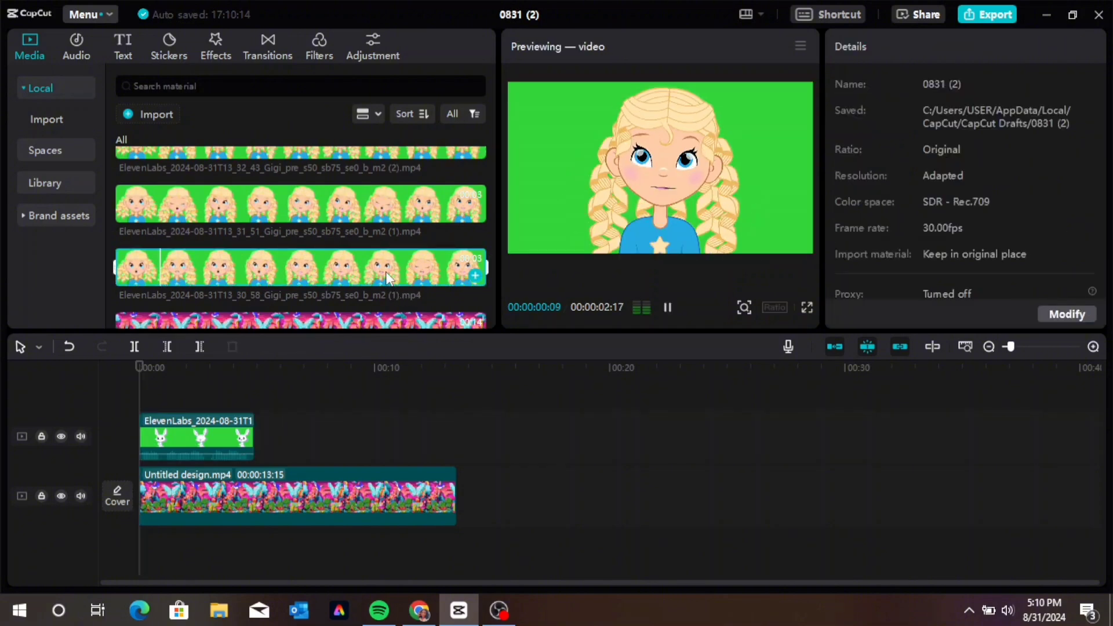
{"action": "left_click_drag", "start_coordinate": [387, 278], "coordinate": [291, 437]}
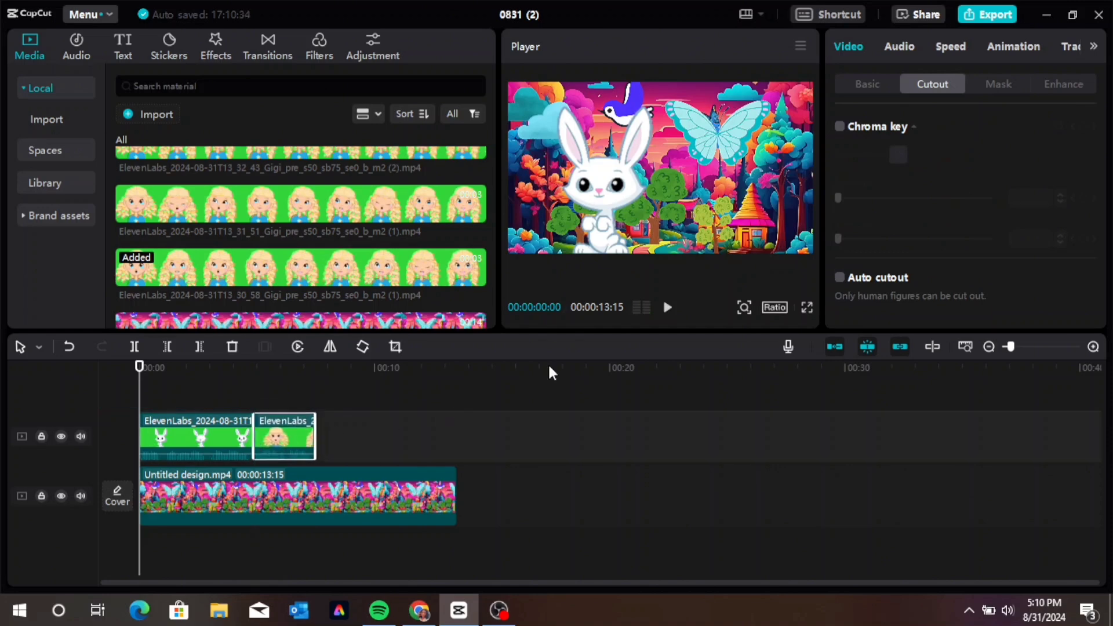
{"action": "left_click", "coordinate": [667, 308]}
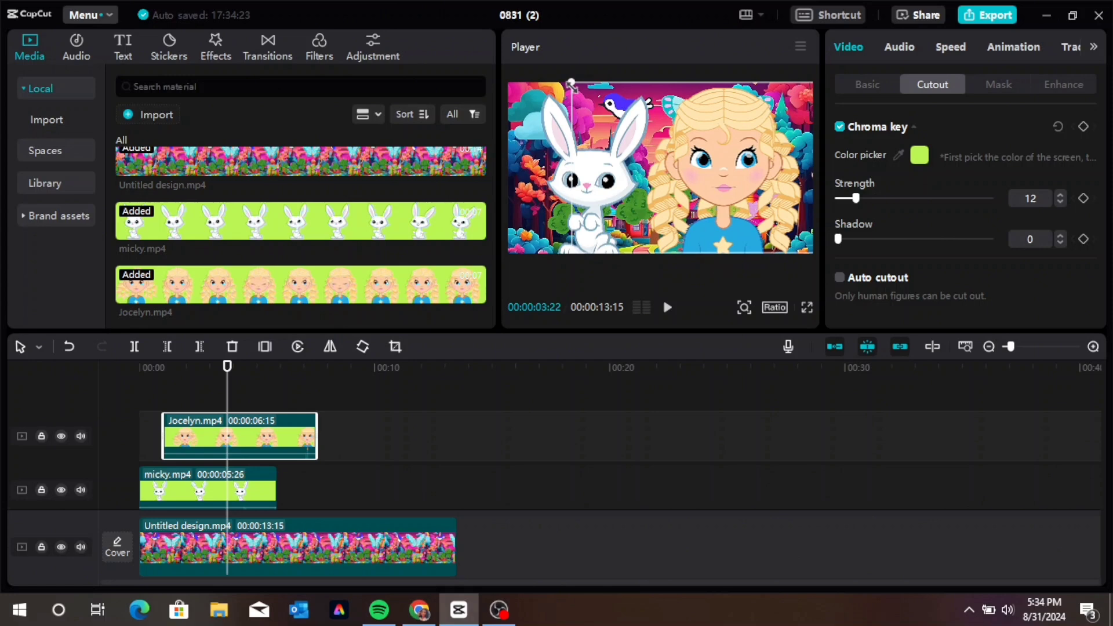
Step: Shrink and reposition the girl and the rabbit so they stand side by side in the scene
{"action": "left_click_drag", "start_coordinate": [718, 175], "coordinate": [731, 208]}
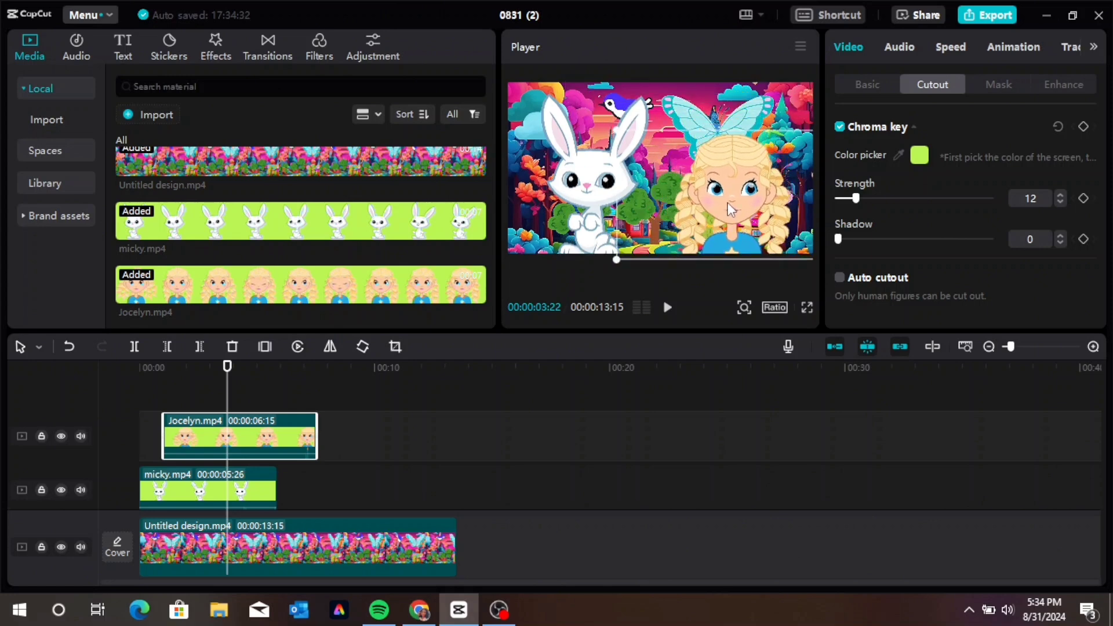
{"action": "left_click_drag", "start_coordinate": [620, 132], "coordinate": [628, 143]}
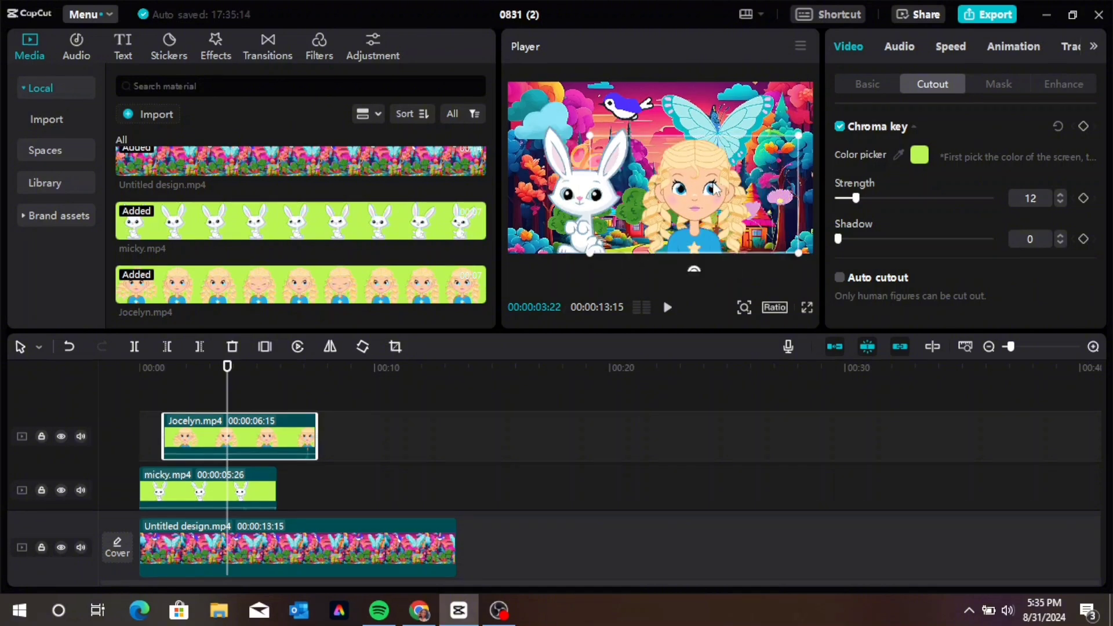
{"action": "left_click_drag", "start_coordinate": [575, 187], "coordinate": [585, 205]}
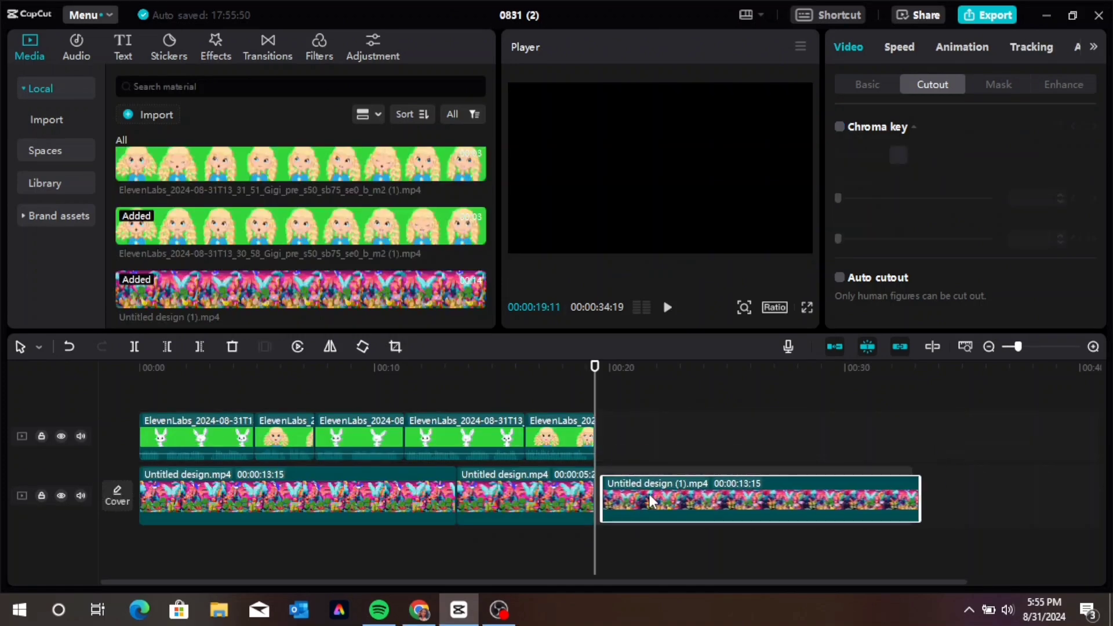
Step: Place Untitled design (1).mp4 directly after the second Untitled design.mp4 clip on the background track and check its scene
{"action": "left_click_drag", "start_coordinate": [649, 494], "coordinate": [646, 486]}
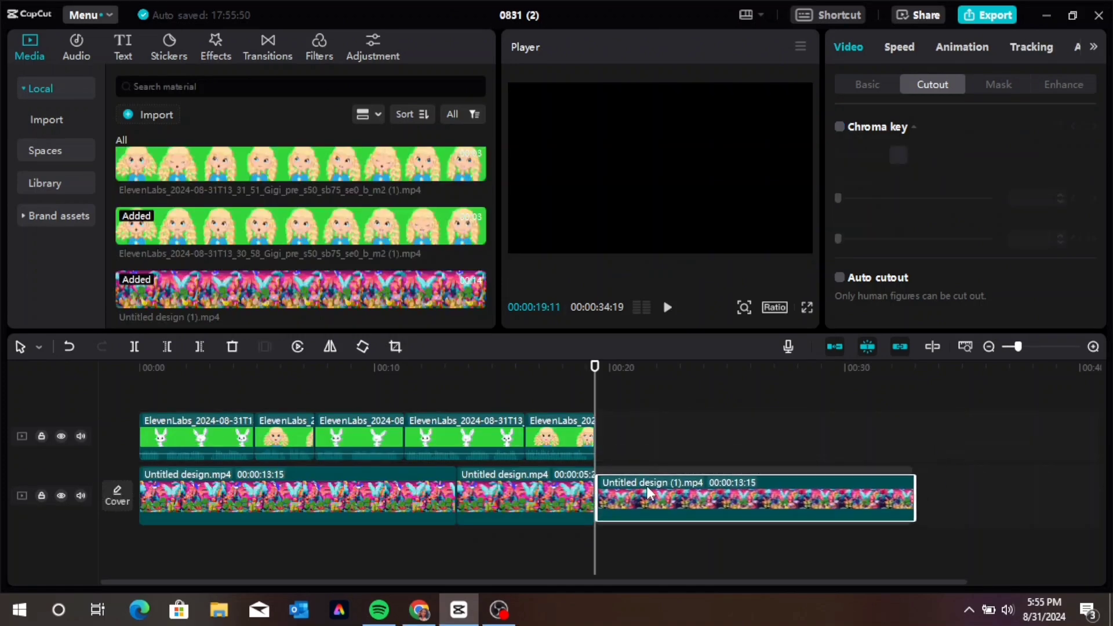
{"action": "left_click", "coordinate": [707, 400]}
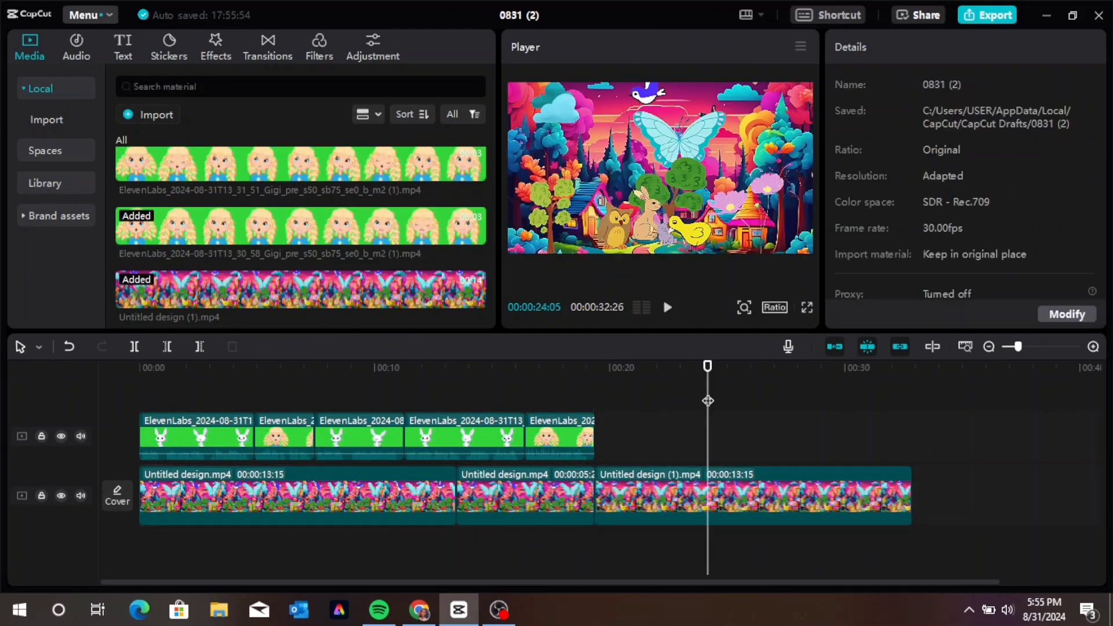
{"action": "left_click", "coordinate": [643, 483]}
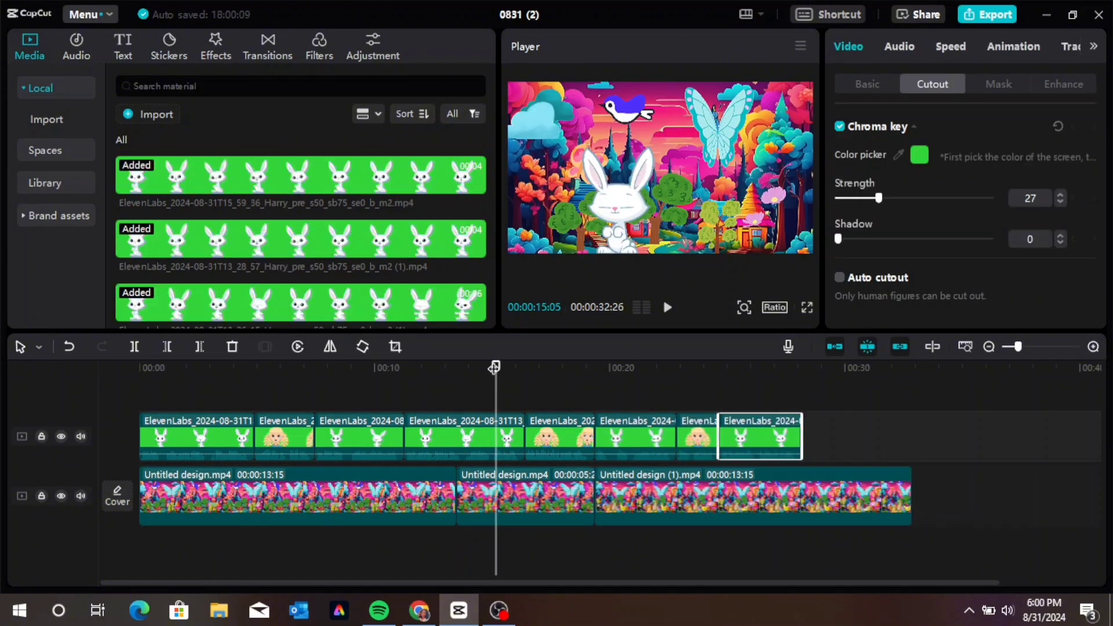
Step: Play the assembled video from the beginning
{"action": "left_click_drag", "start_coordinate": [495, 366], "coordinate": [132, 371]}
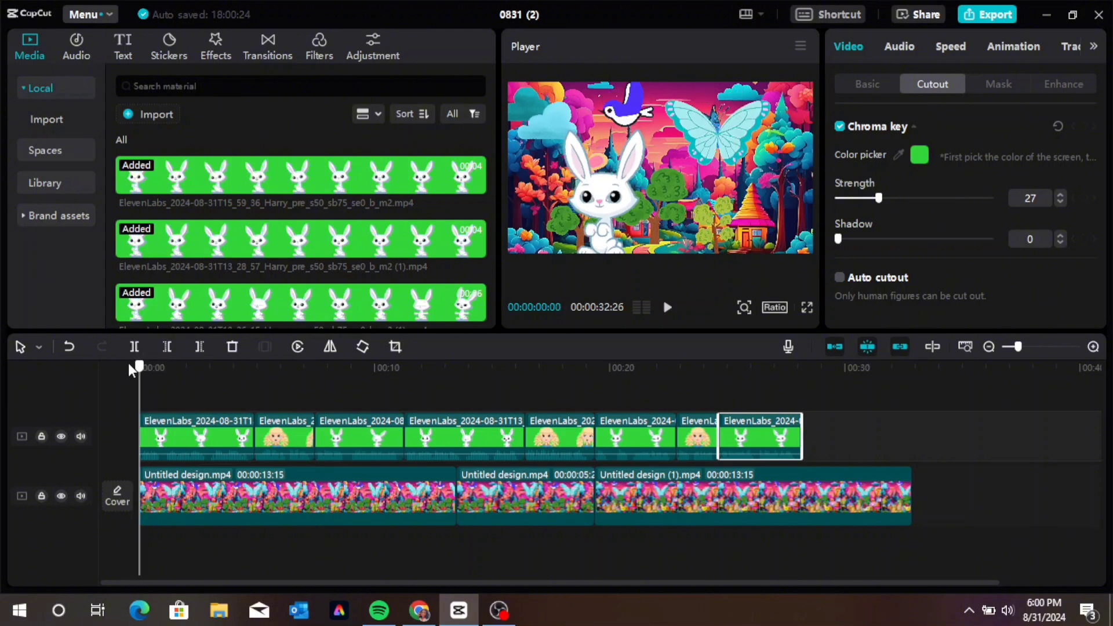
{"action": "left_click", "coordinate": [668, 308]}
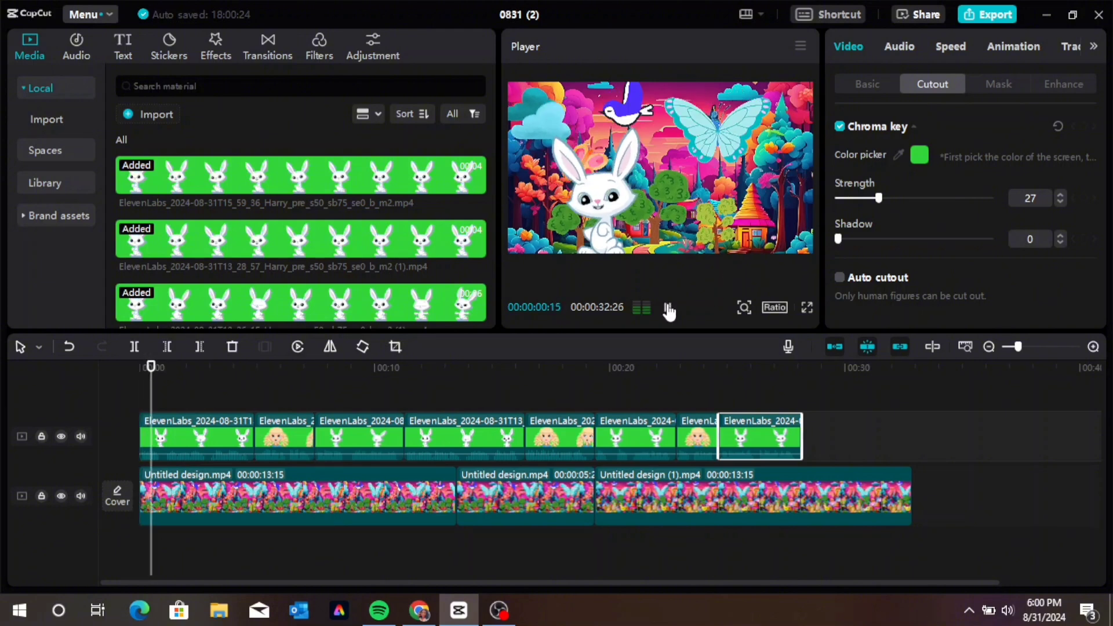